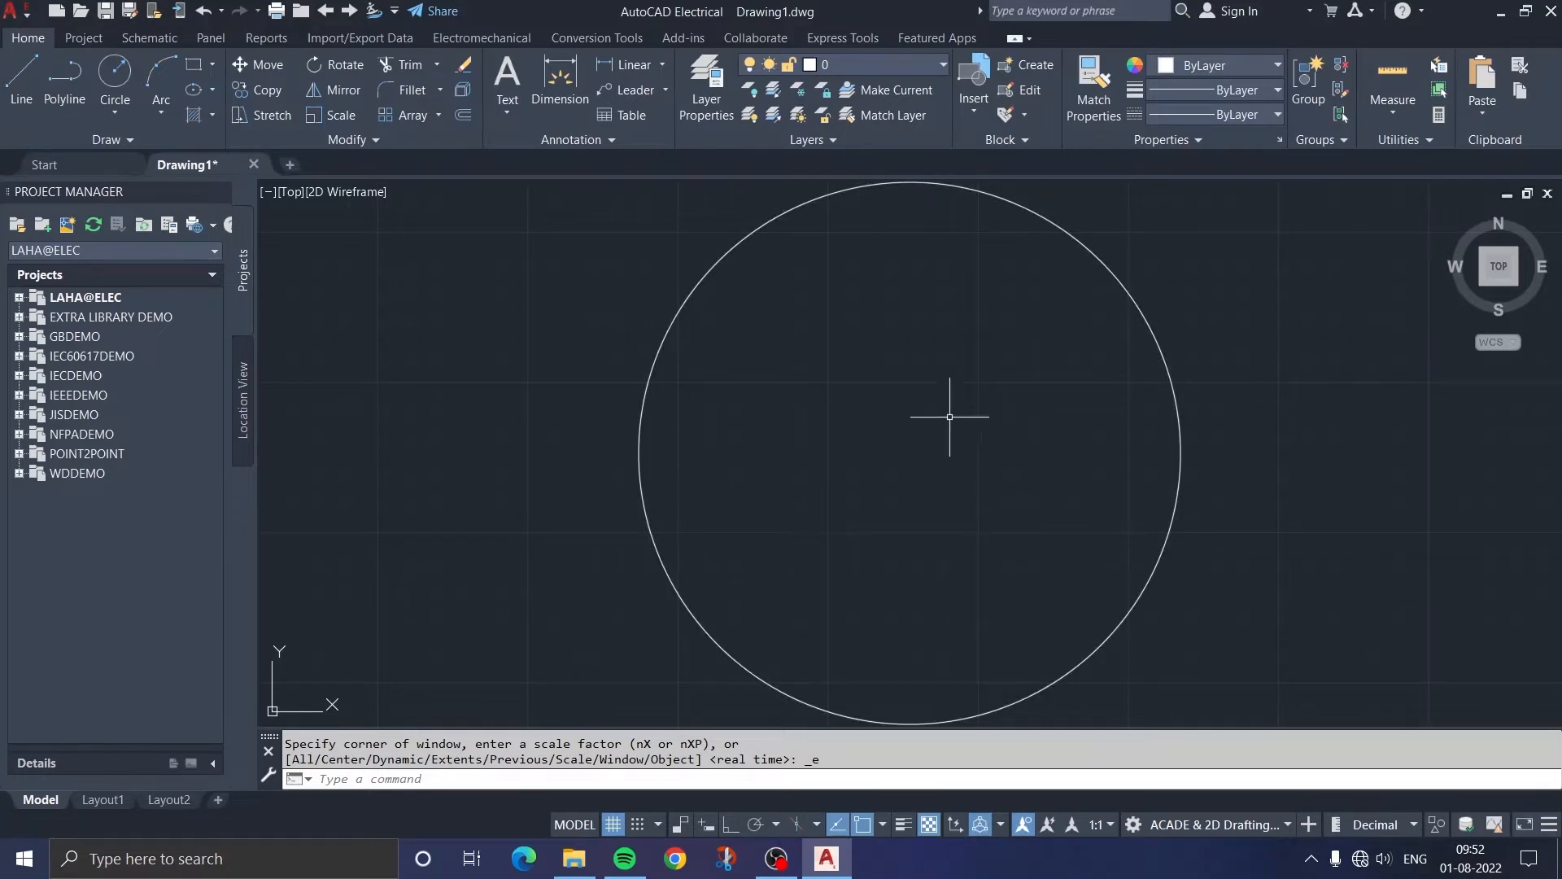
scroll(949, 399, up, 5)
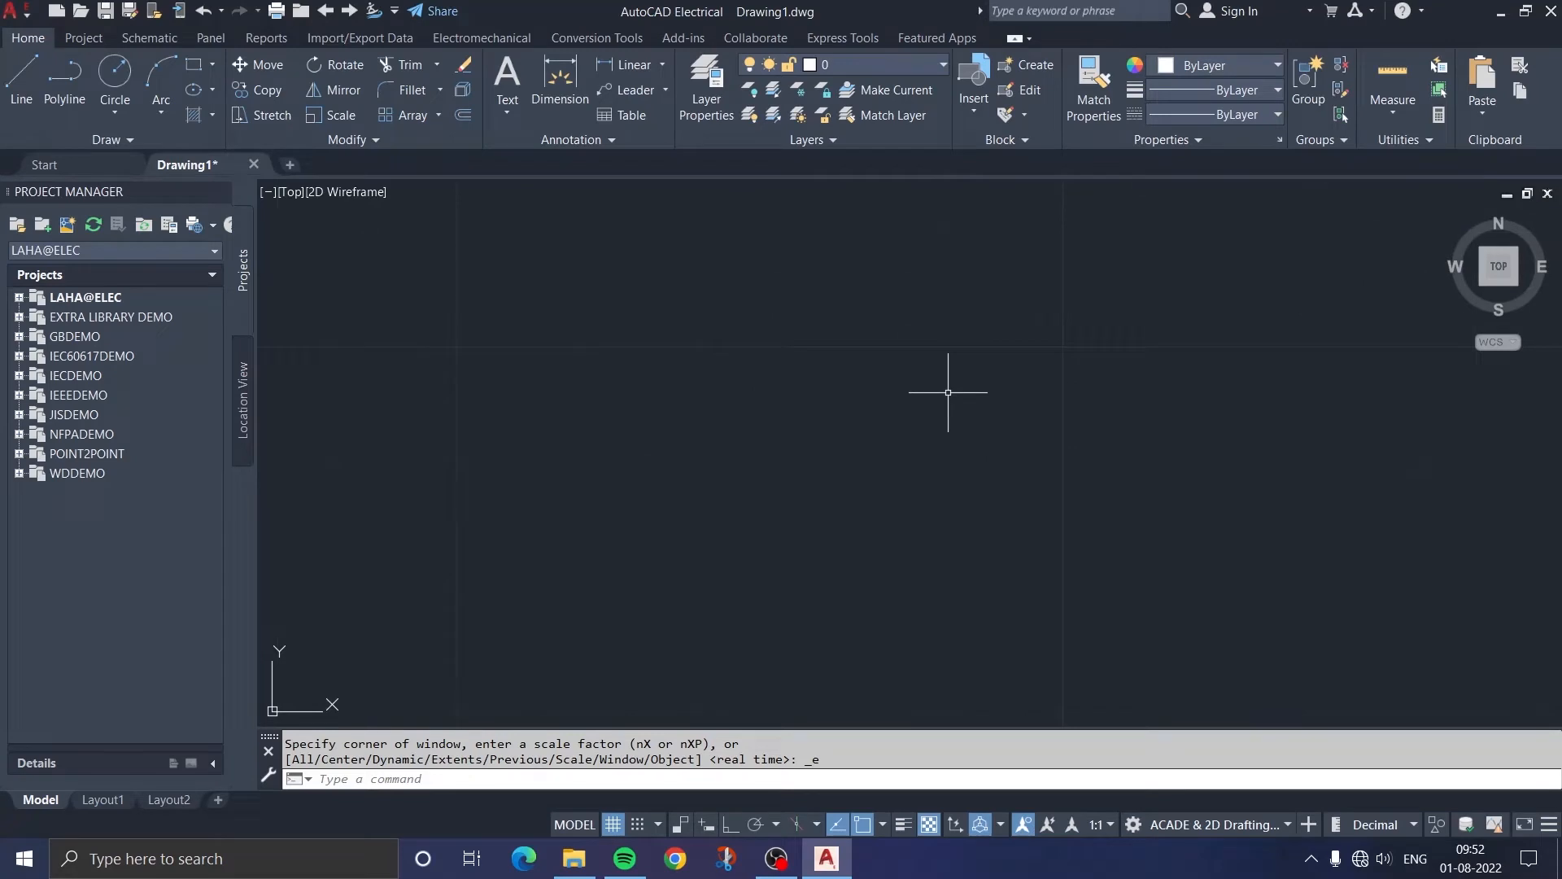
scroll(948, 393, down, 8)
scroll(968, 358, up, 4)
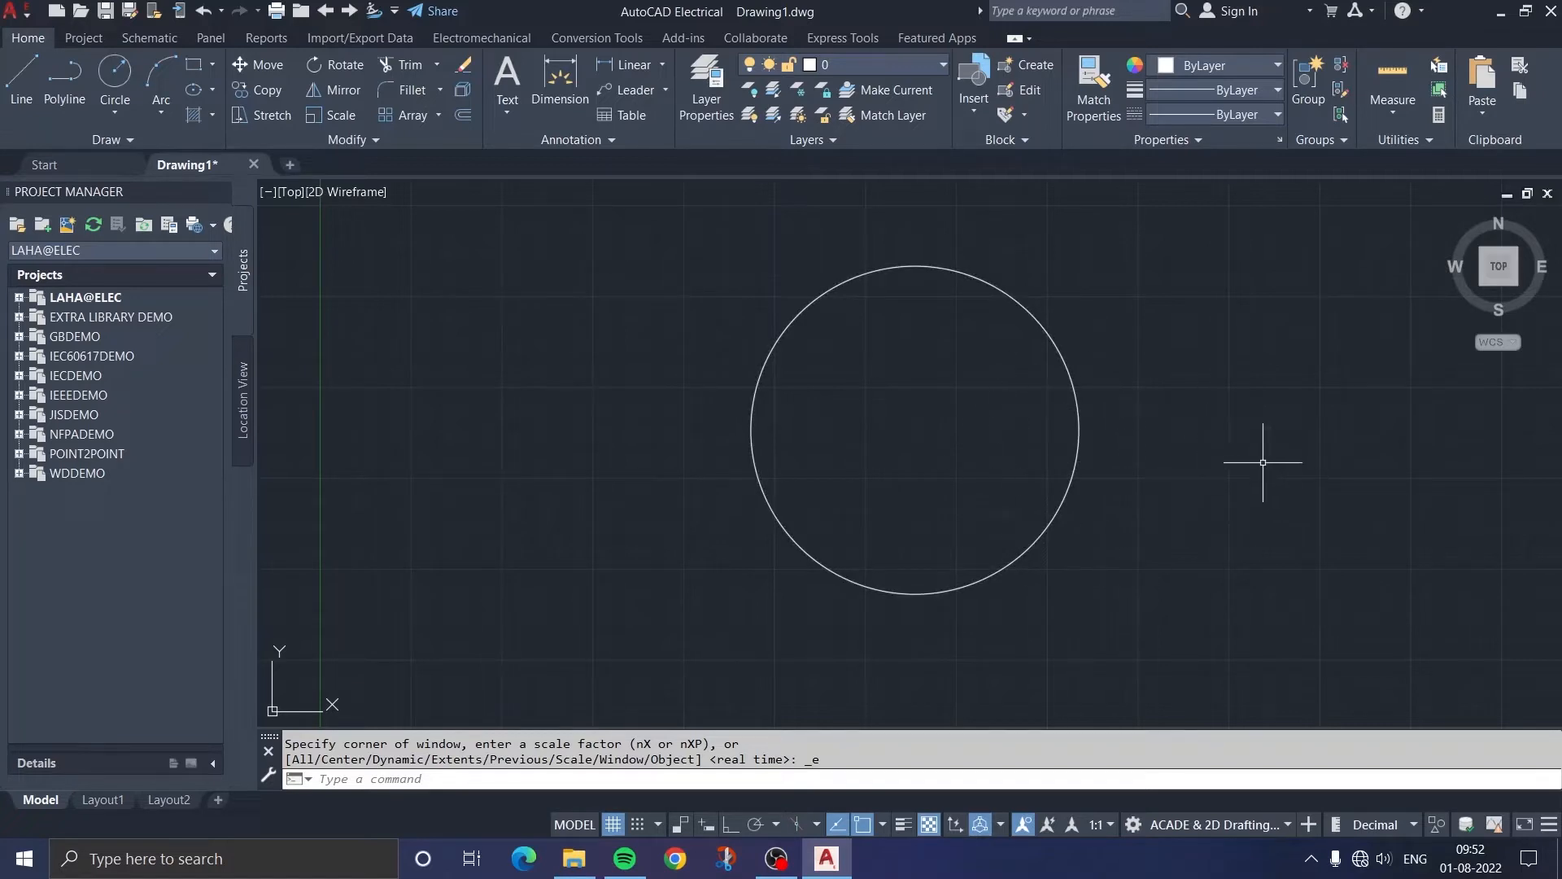
middle_drag(1268, 449, 893, 513)
Step: Hide the status bar by setting the STATUSBAR variable to 0
text(statusbar)
key(Return)
text(0)
key(Return)
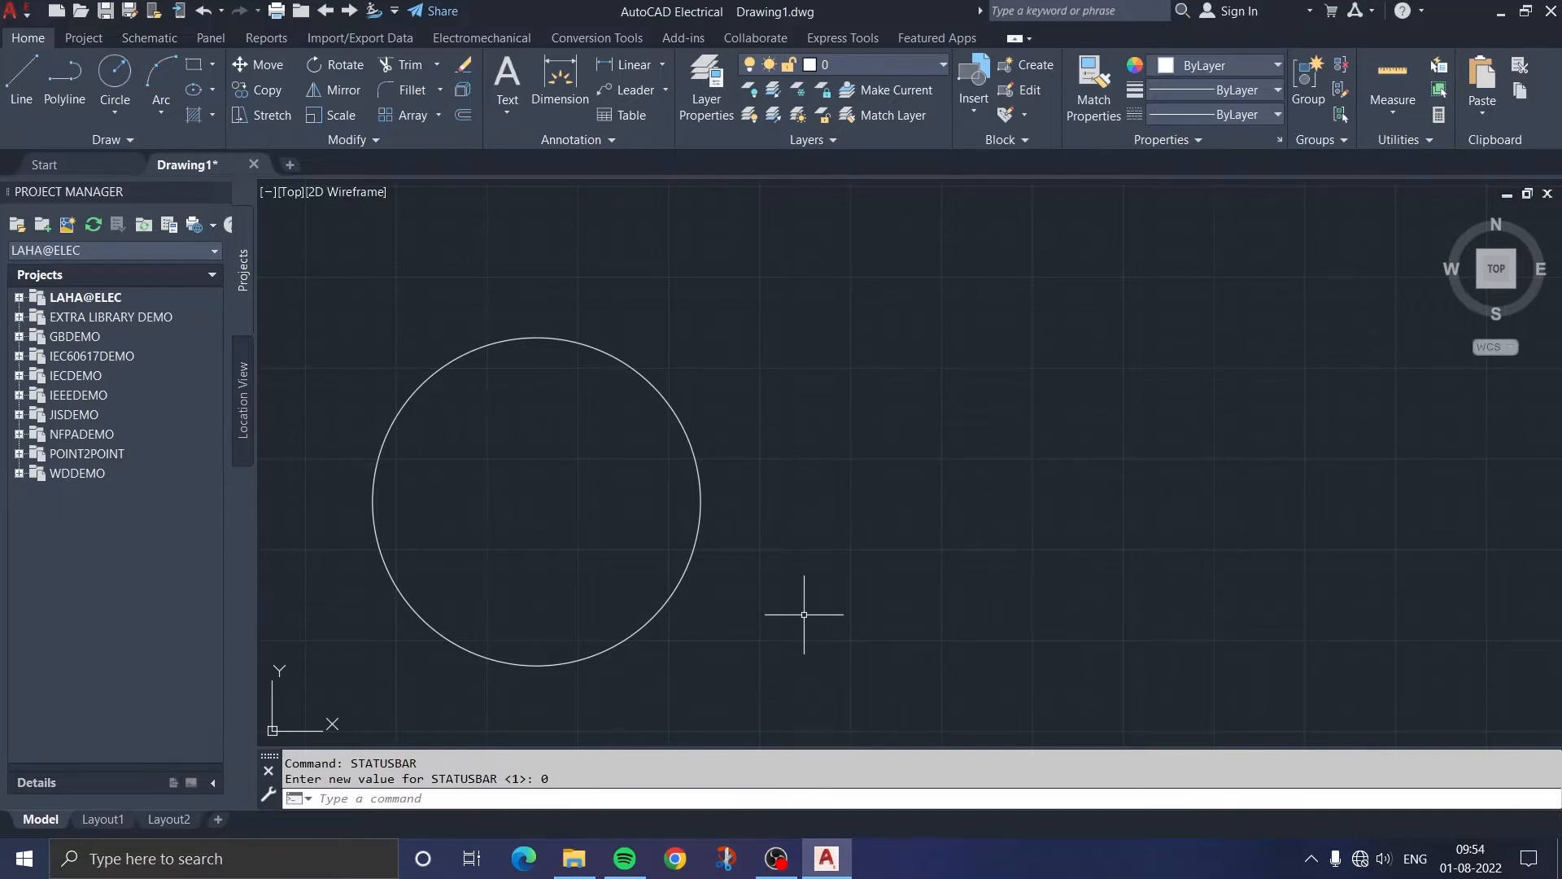
Step: Bring back the status bar by setting the STATUSBAR variable to 1, and toggle the drawing grid display
text(STATu)
text(sbar)
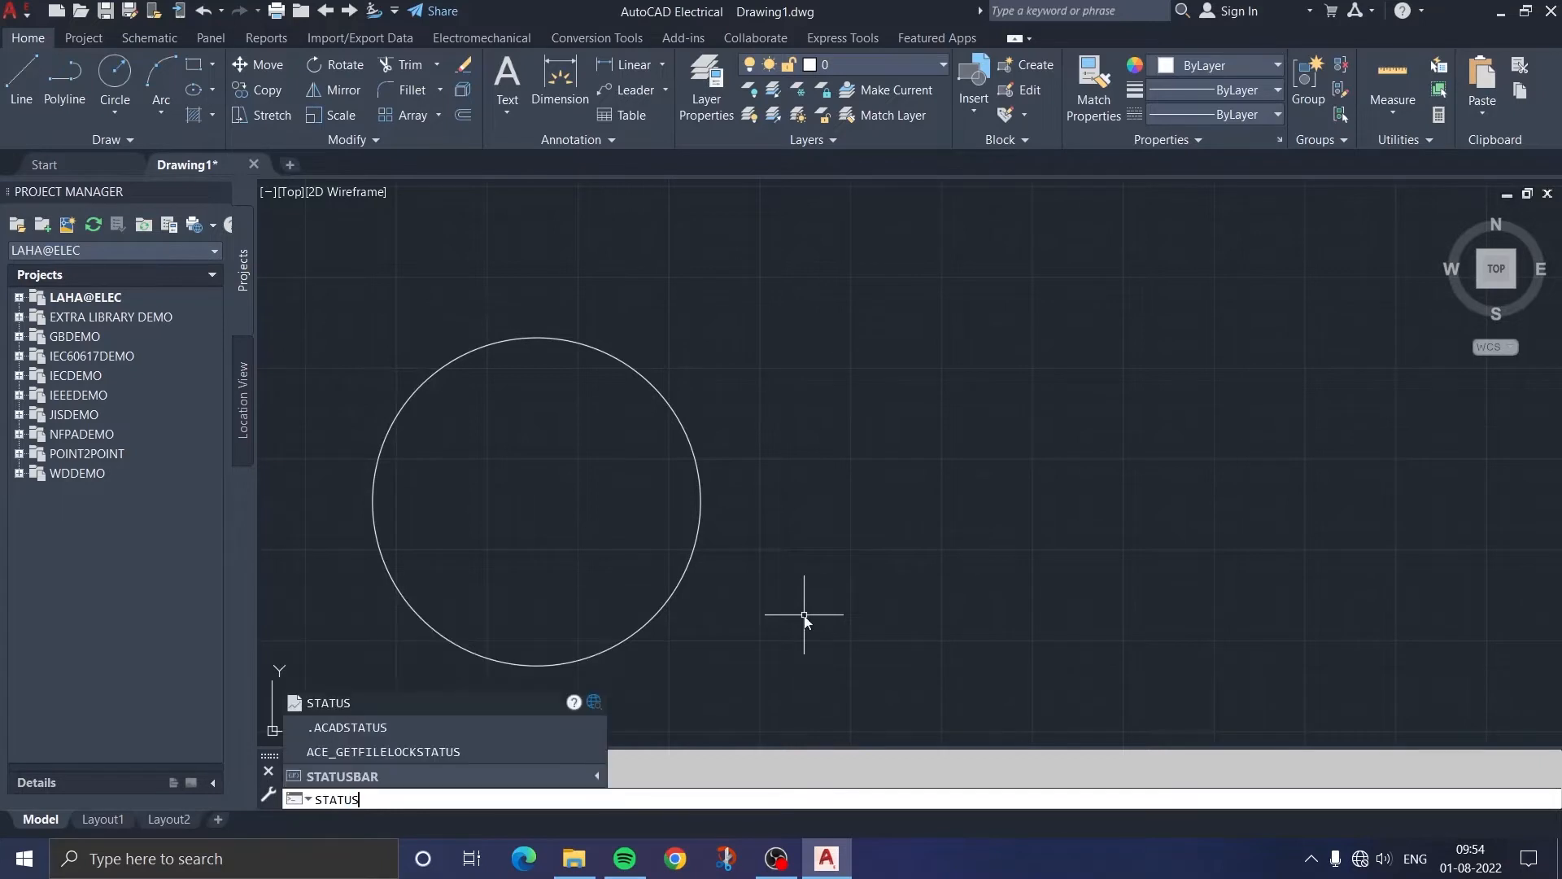
key(Return)
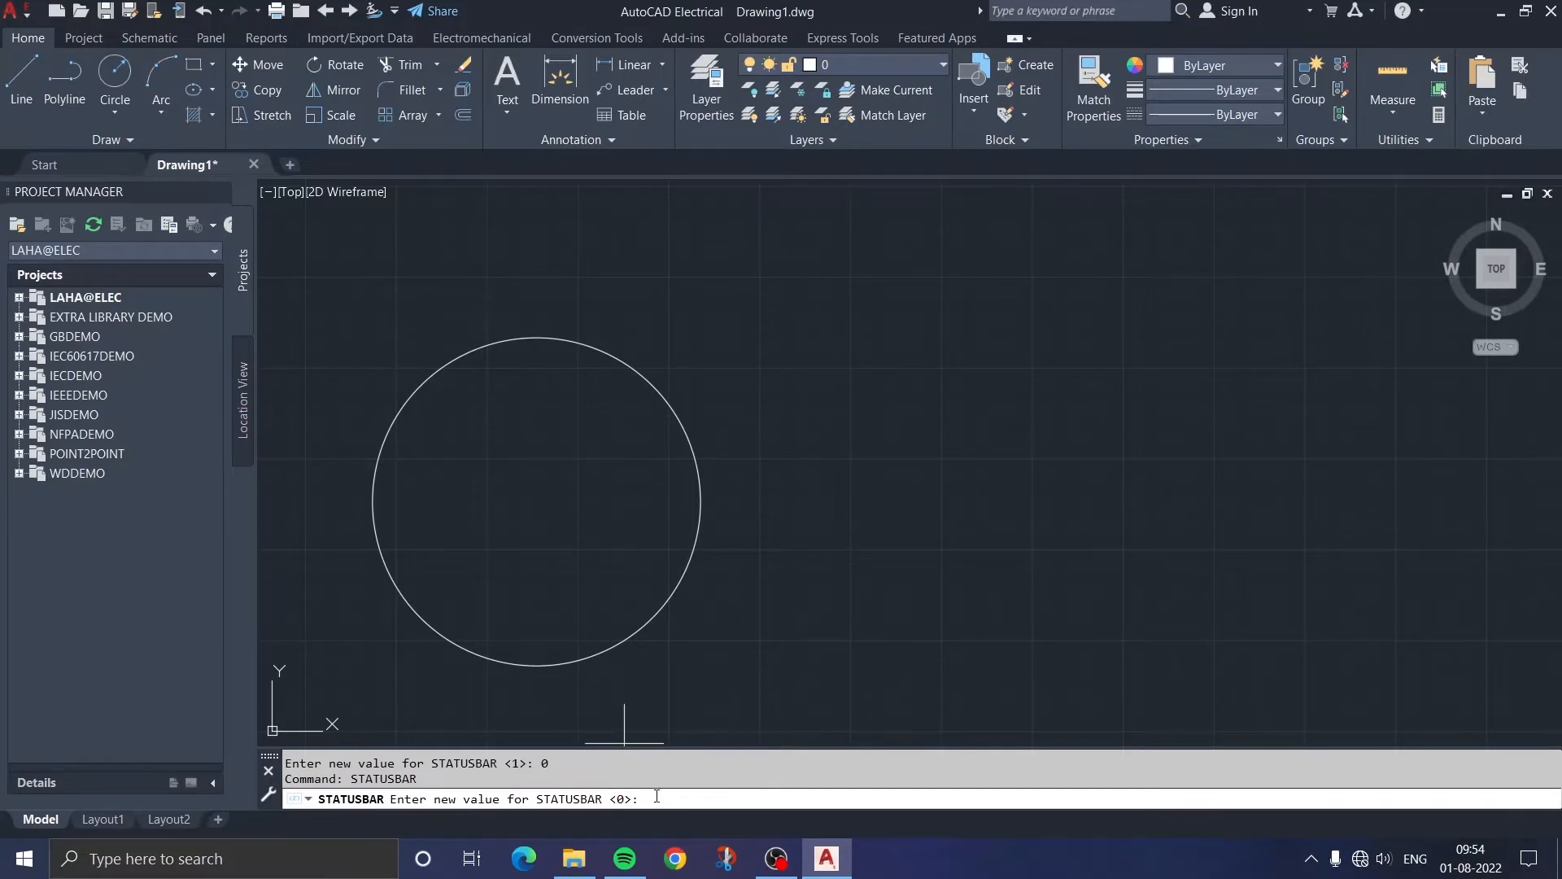
text(1)
key(Return)
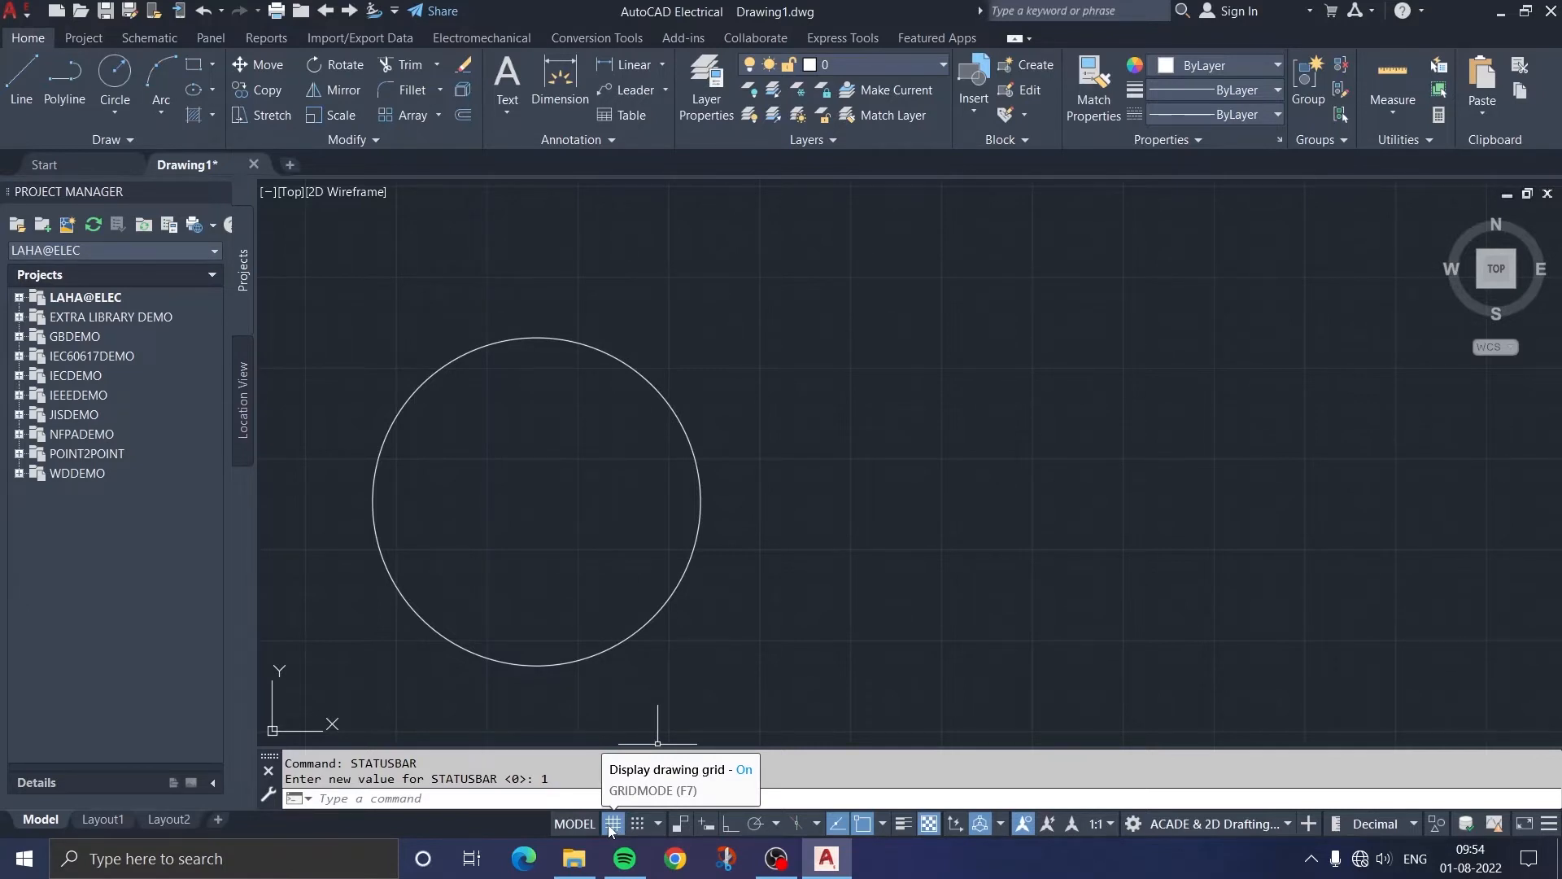
click(612, 825)
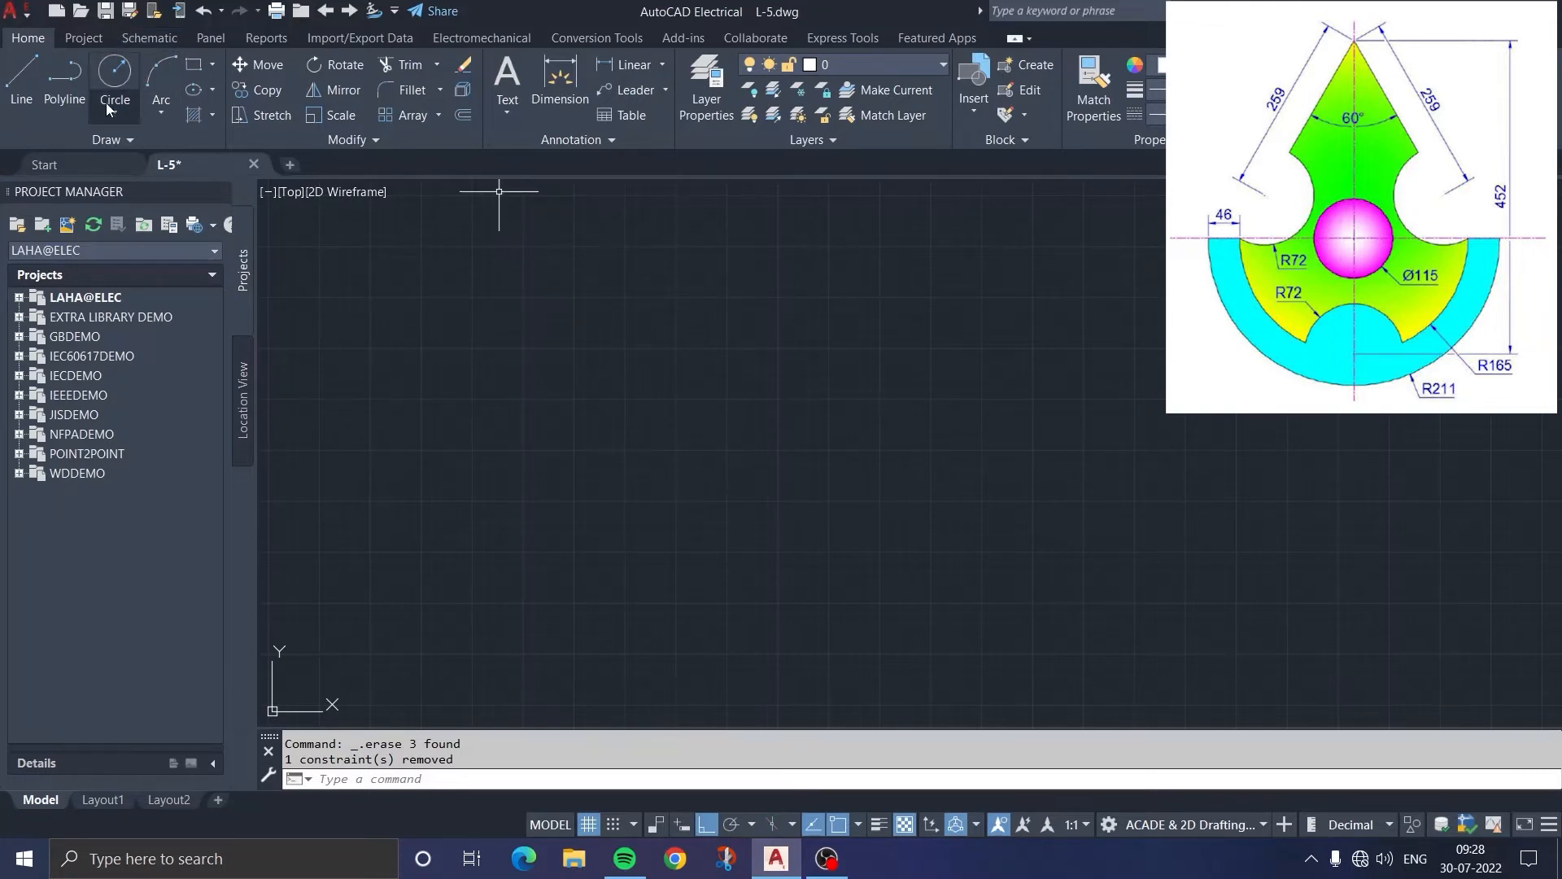
Step: Draw a circle of diameter 115 by centre and diameter in the middle of the empty drawing area
click(120, 118)
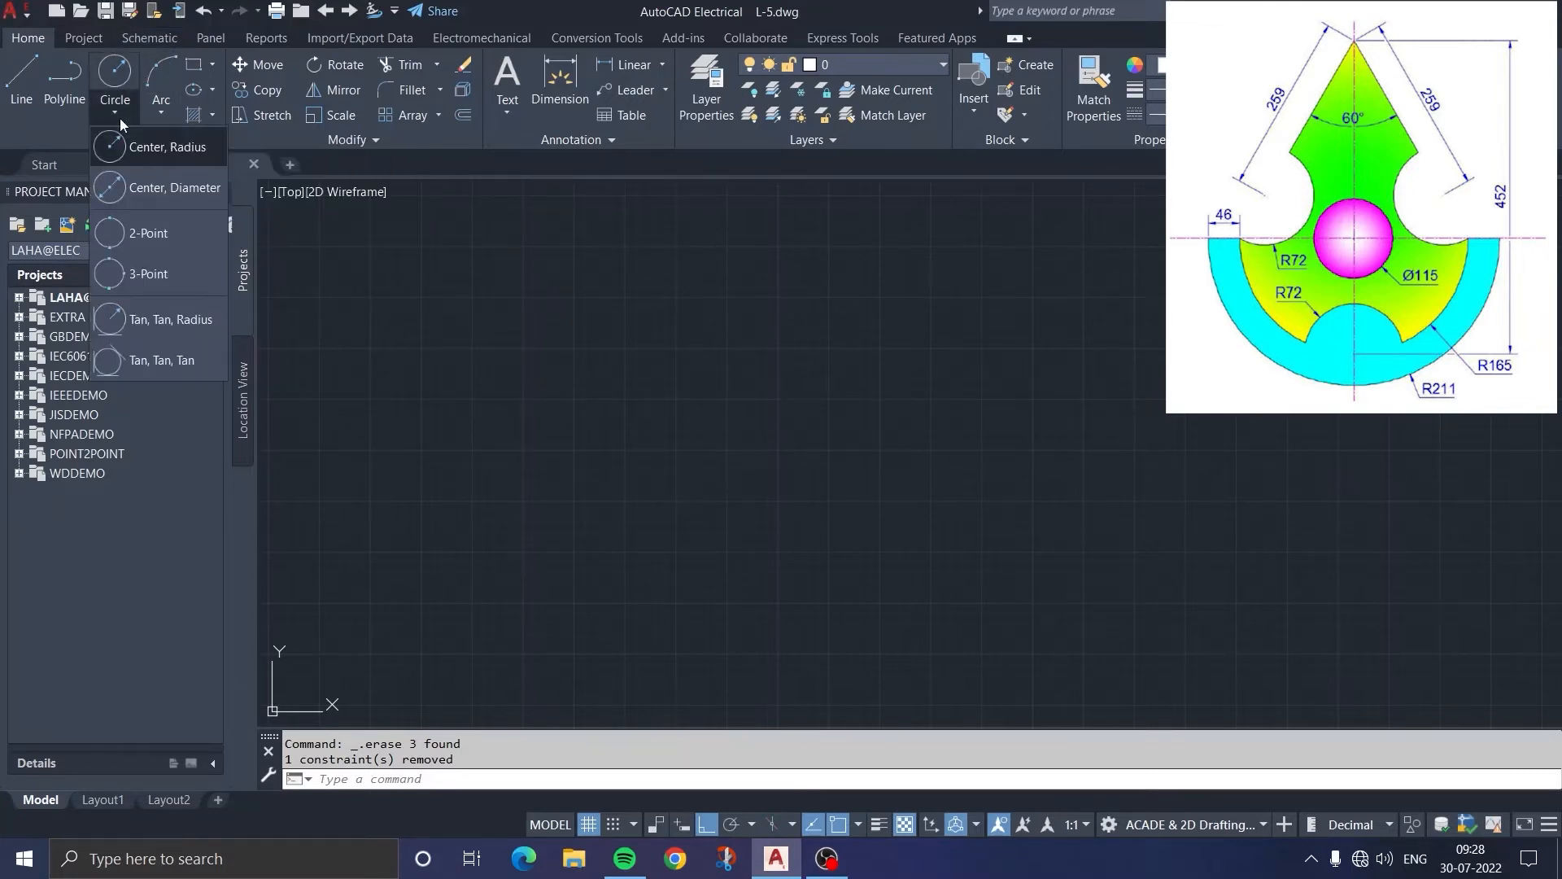
click(155, 186)
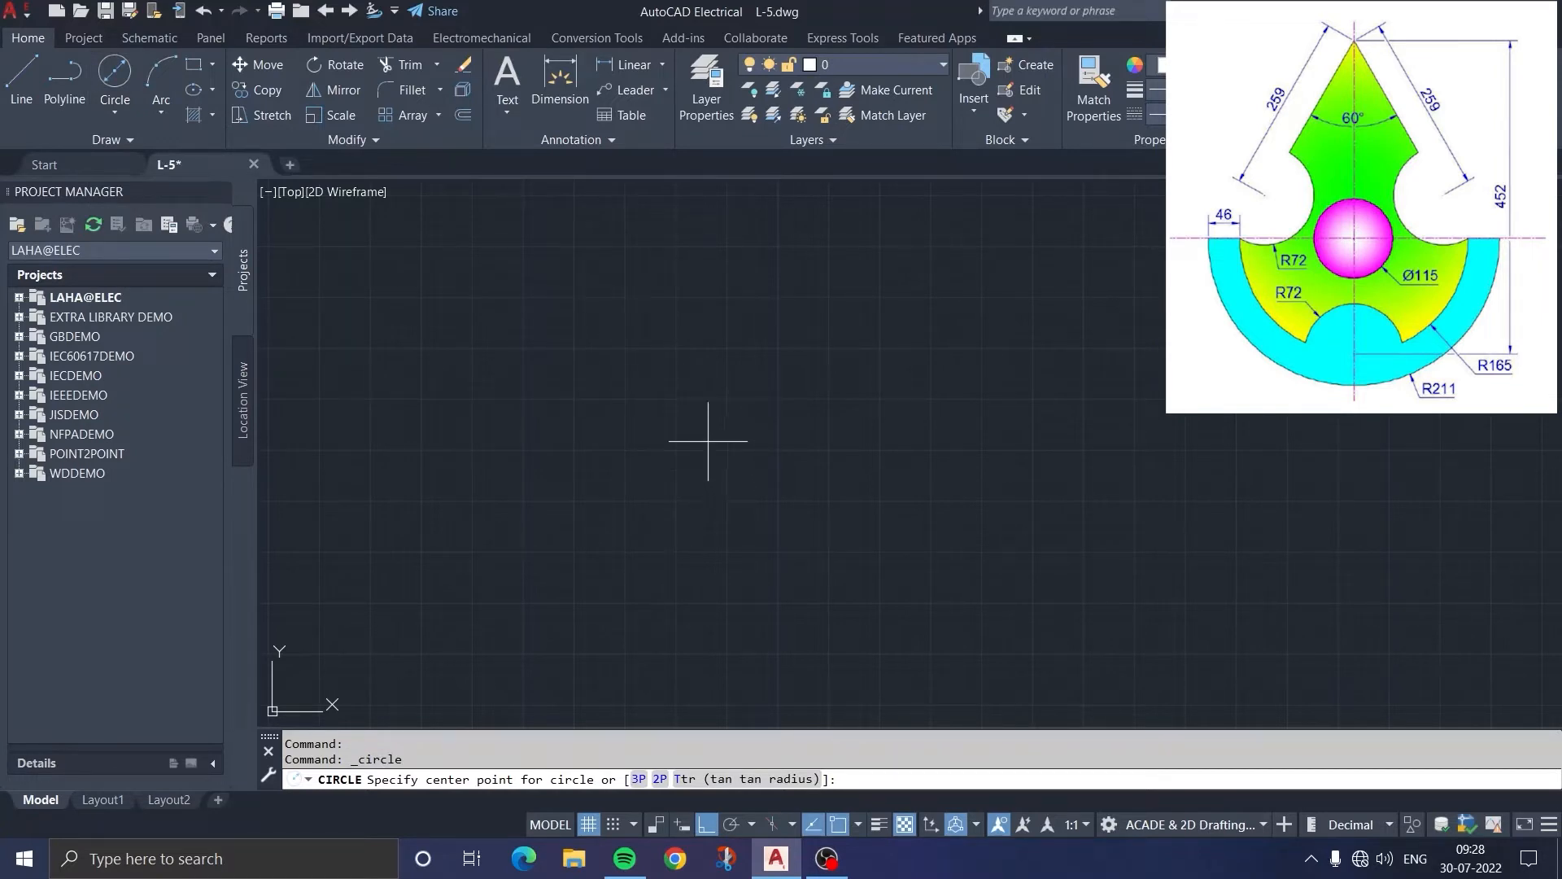
click(714, 439)
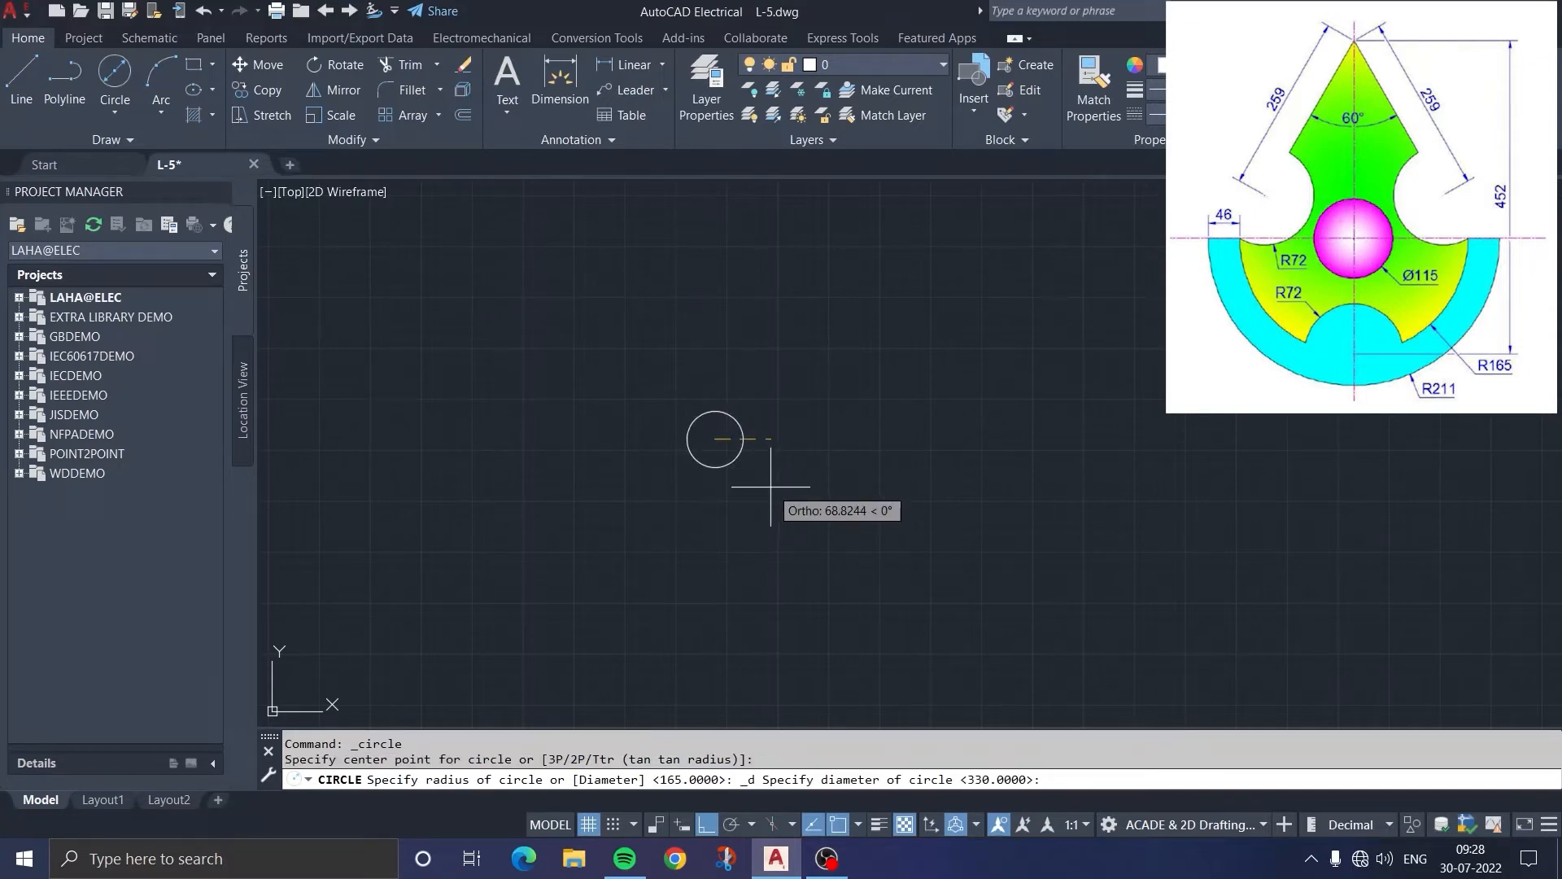
key(Return)
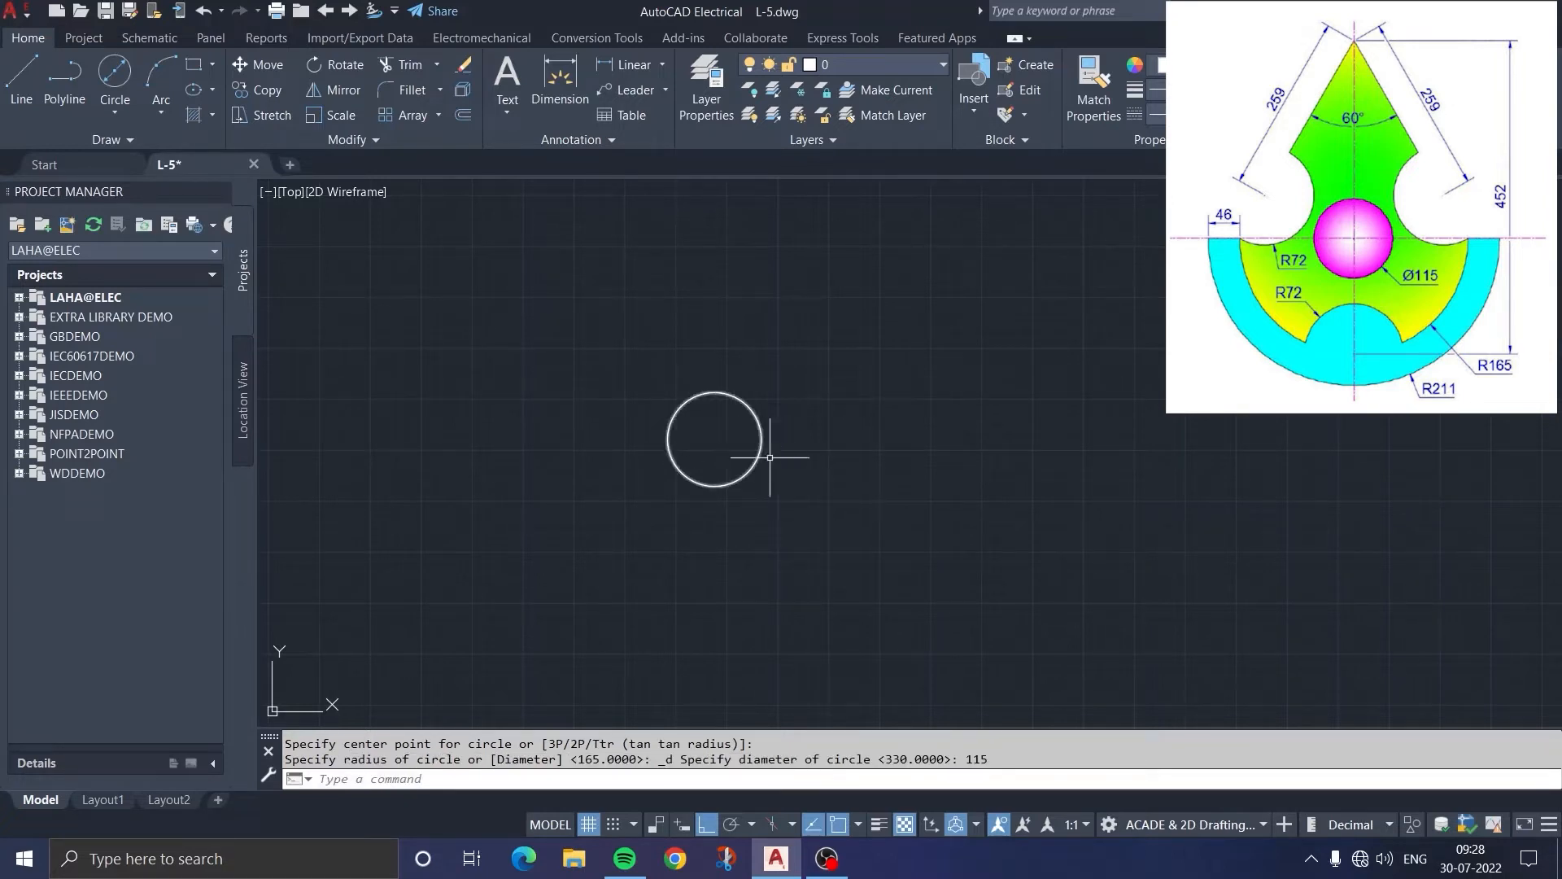
Step: Draw a circle of radius 165 concentric with the 115 diameter circle
click(116, 113)
click(146, 148)
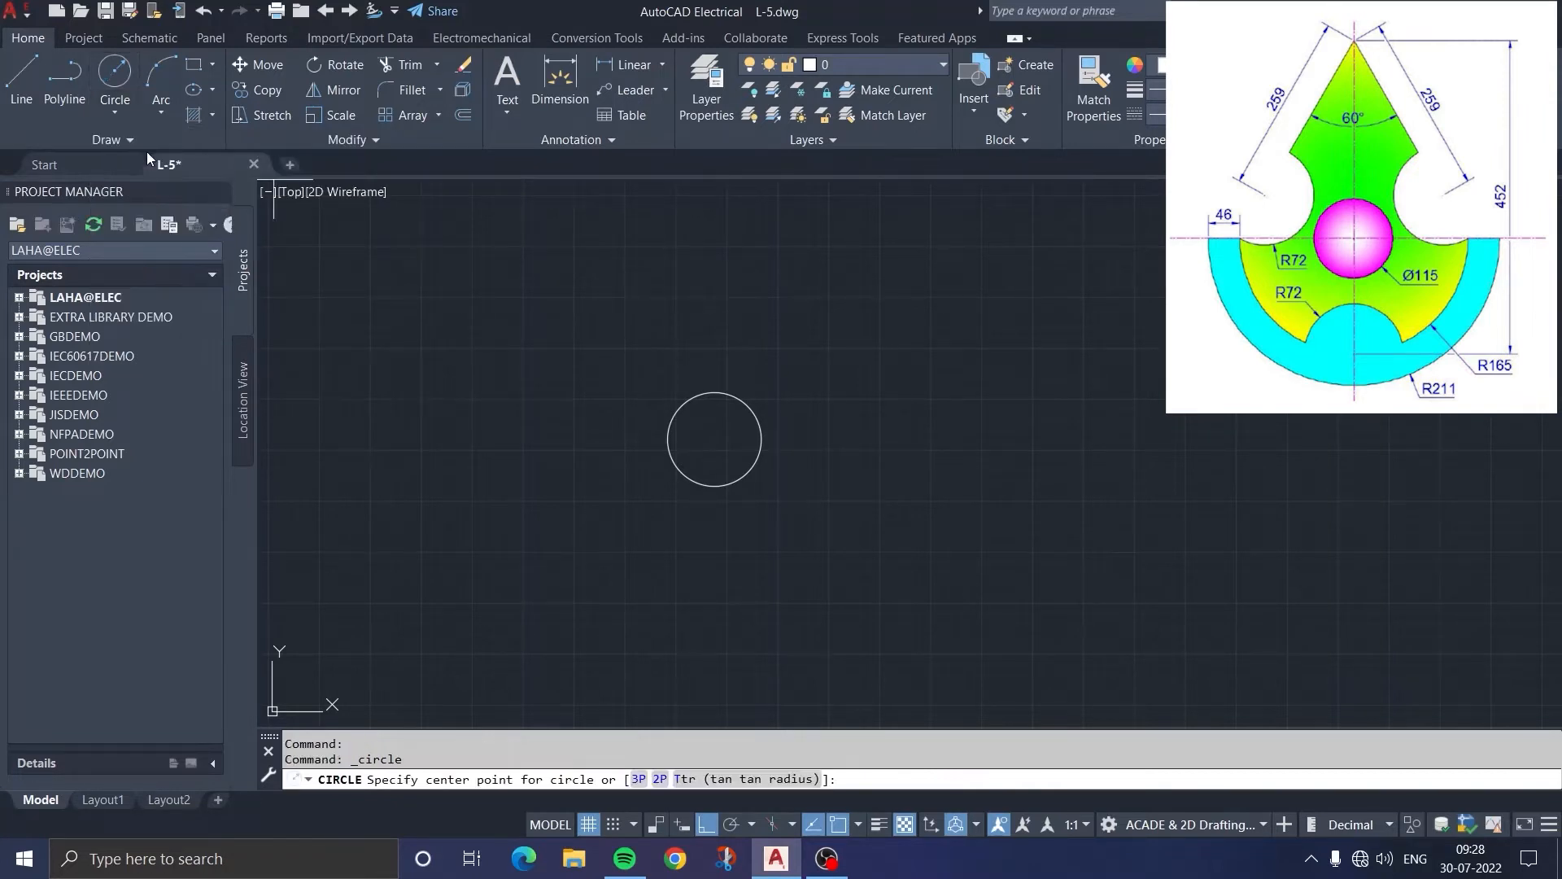
click(714, 440)
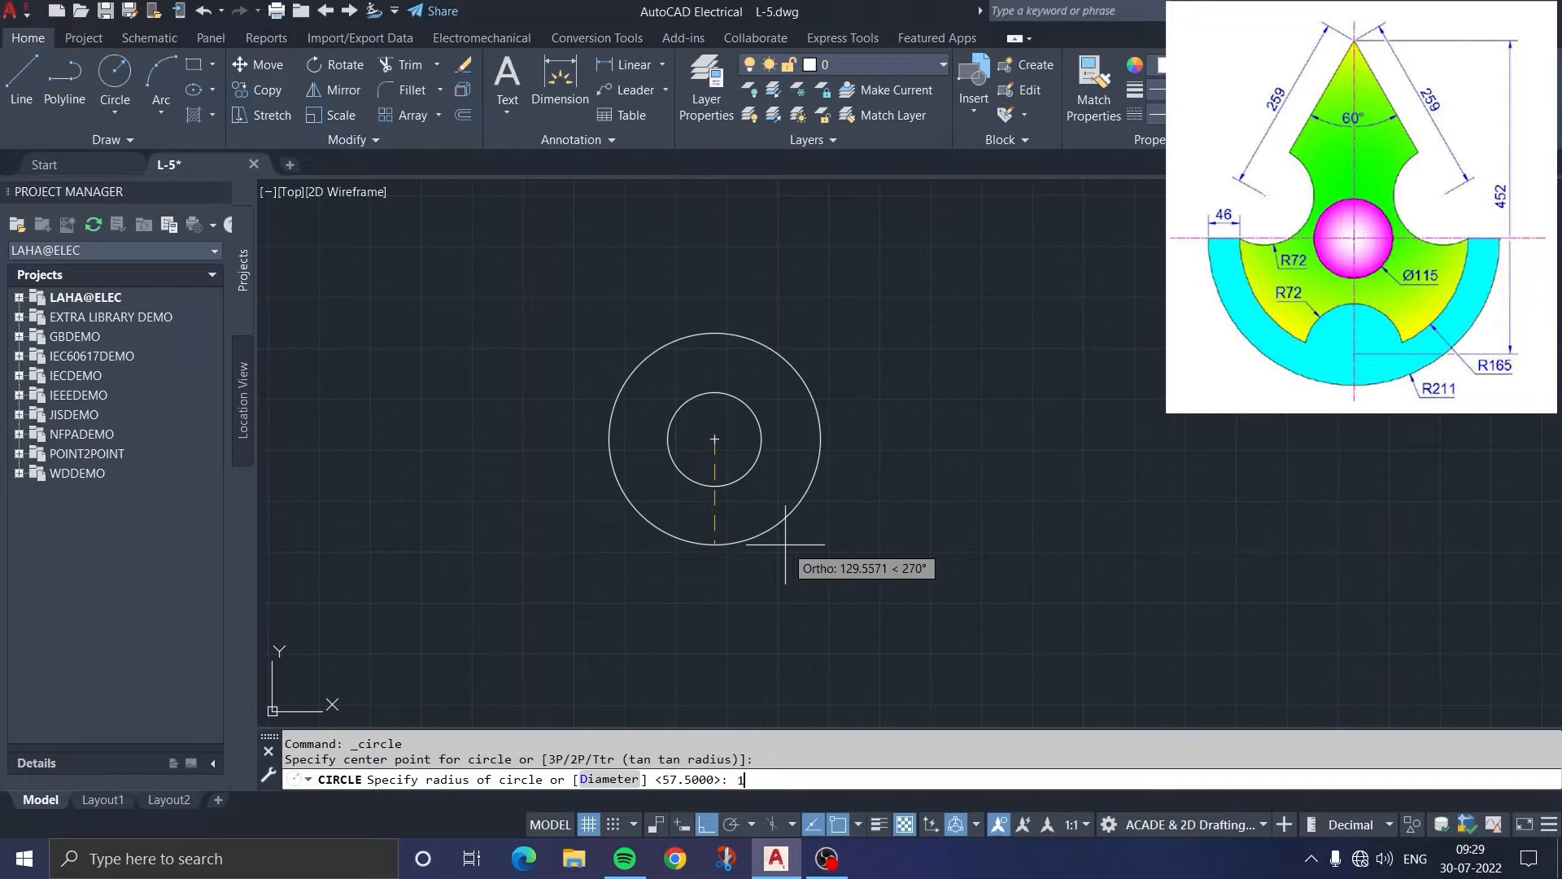
key(Return)
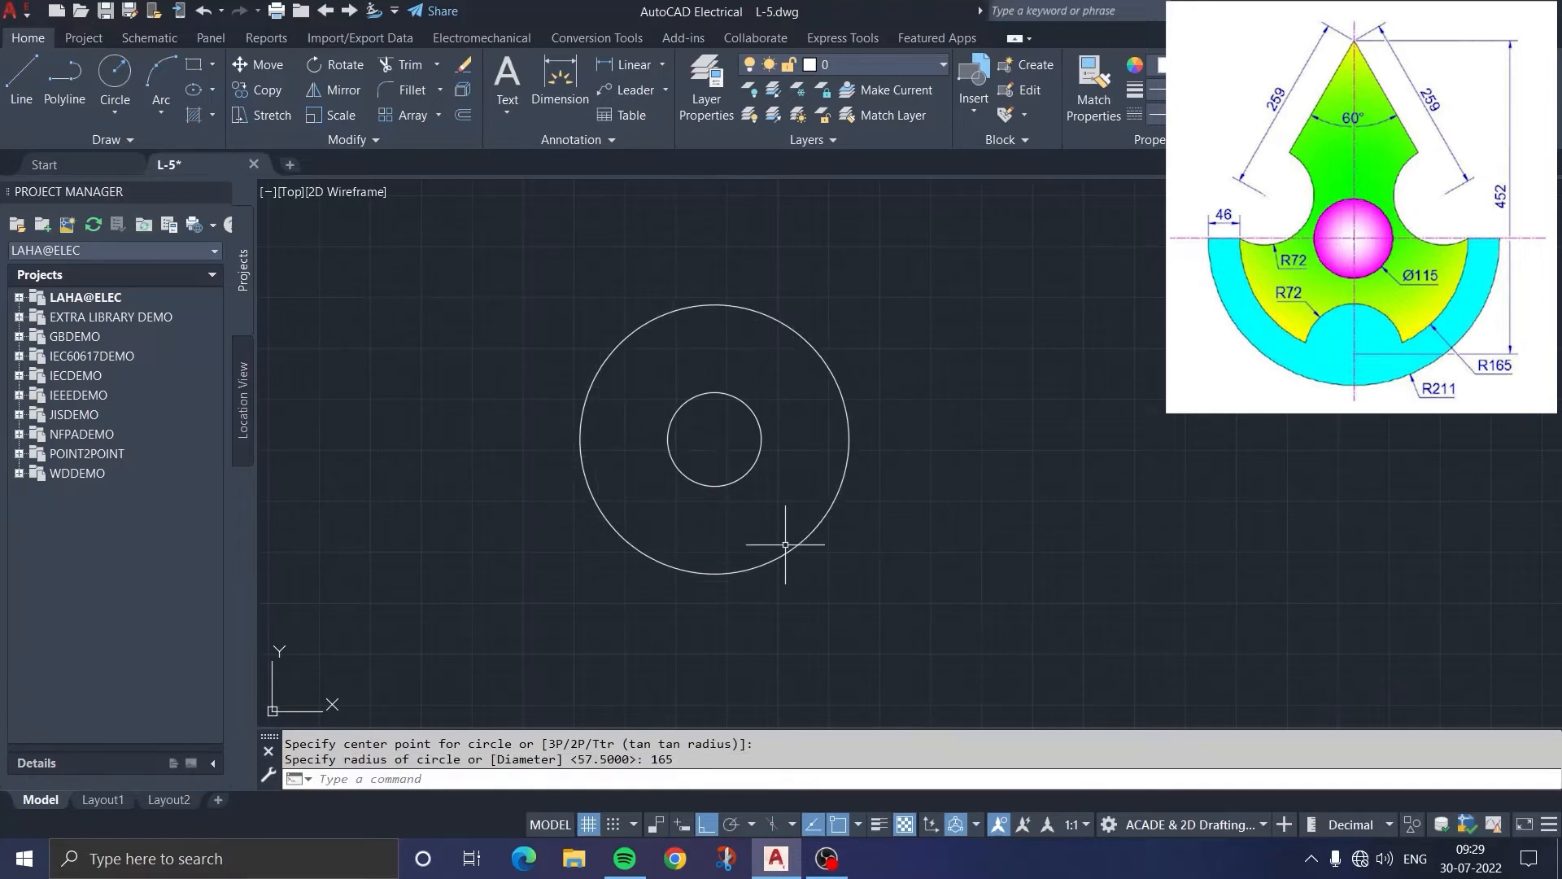
Step: Draw a horizontal and a vertical centre line through the common centre of the circles, extending beyond the outer circle on all sides
click(14, 87)
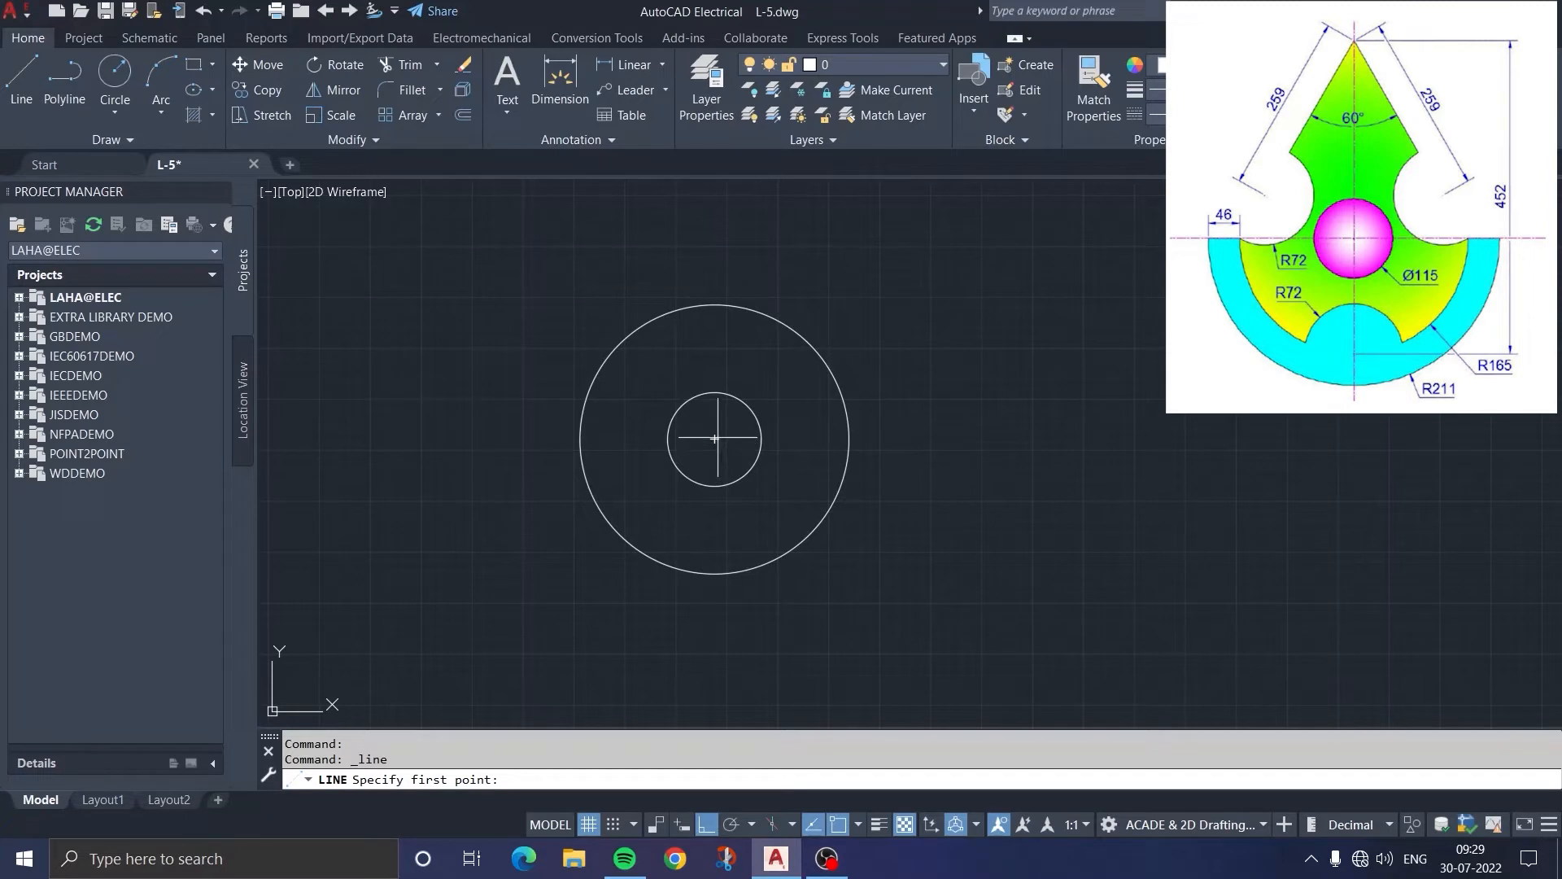
click(495, 438)
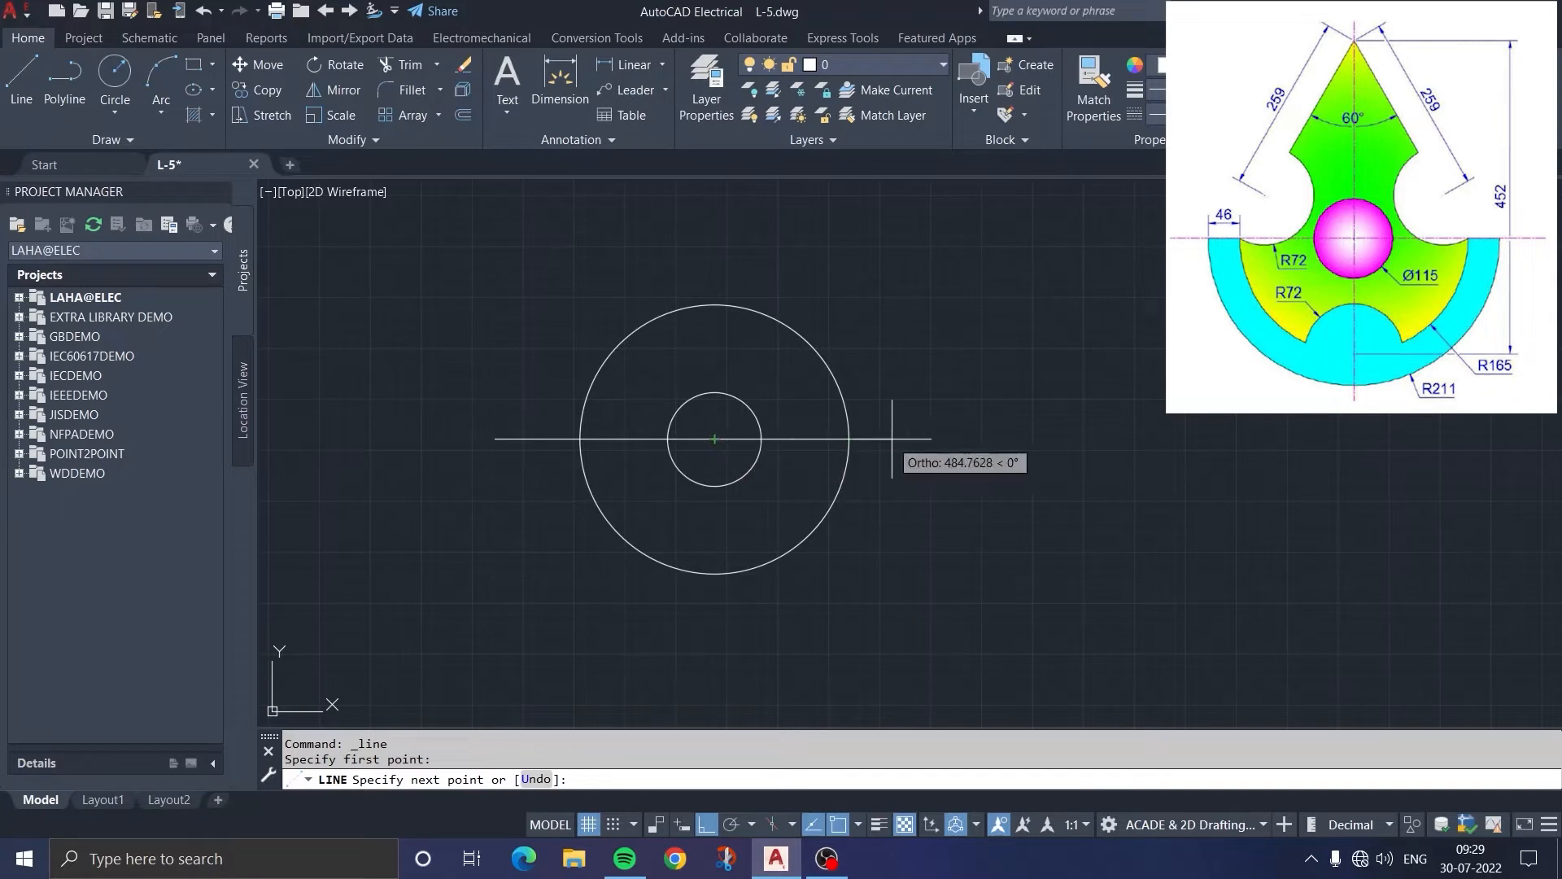
click(978, 439)
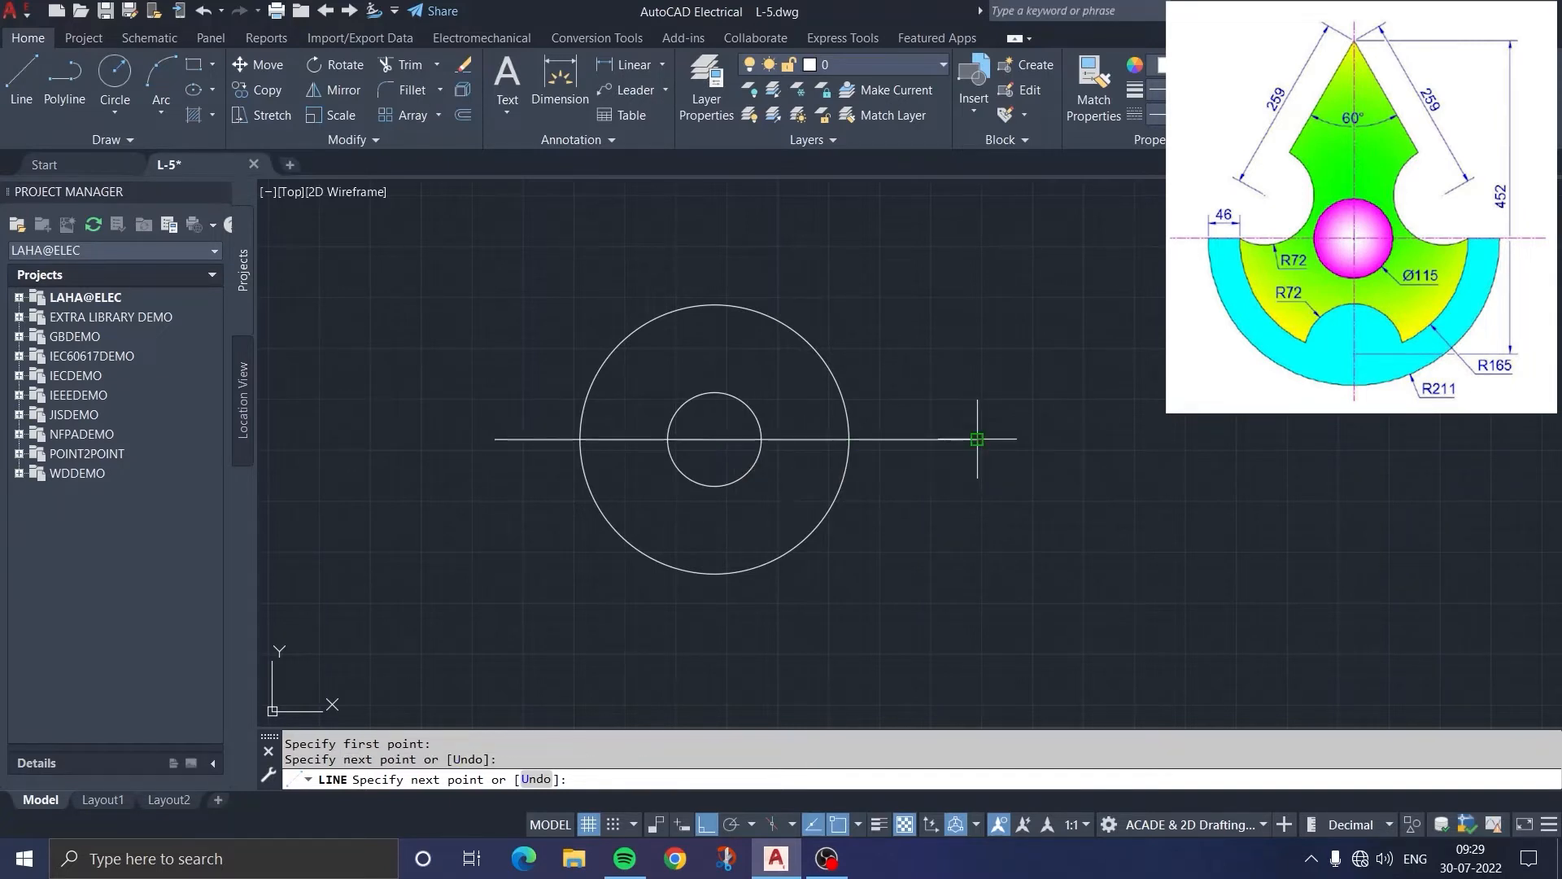
key(Escape)
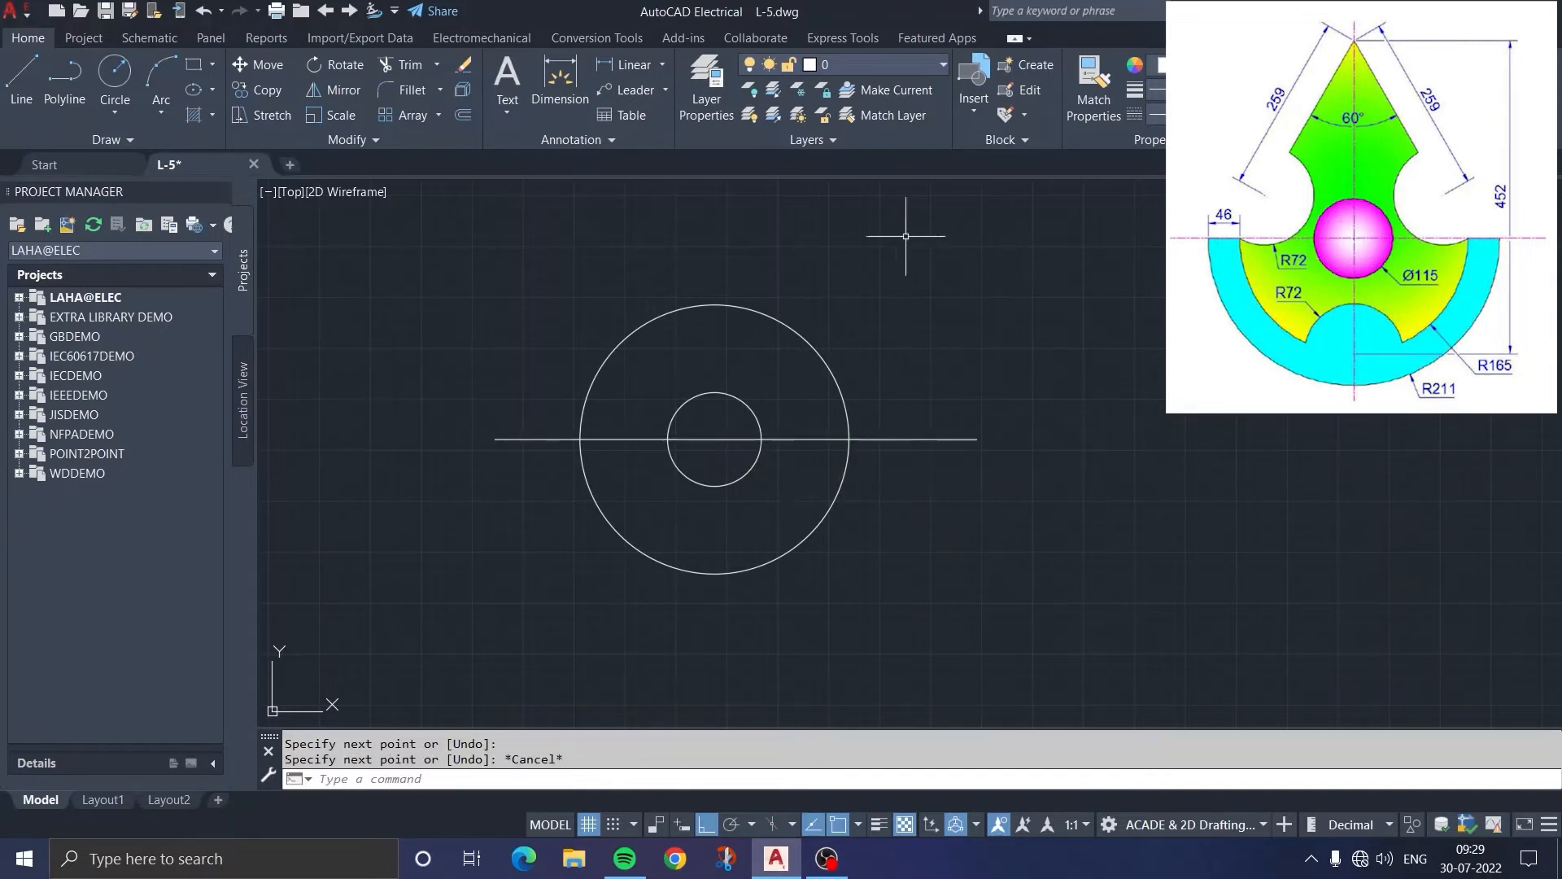
click(31, 84)
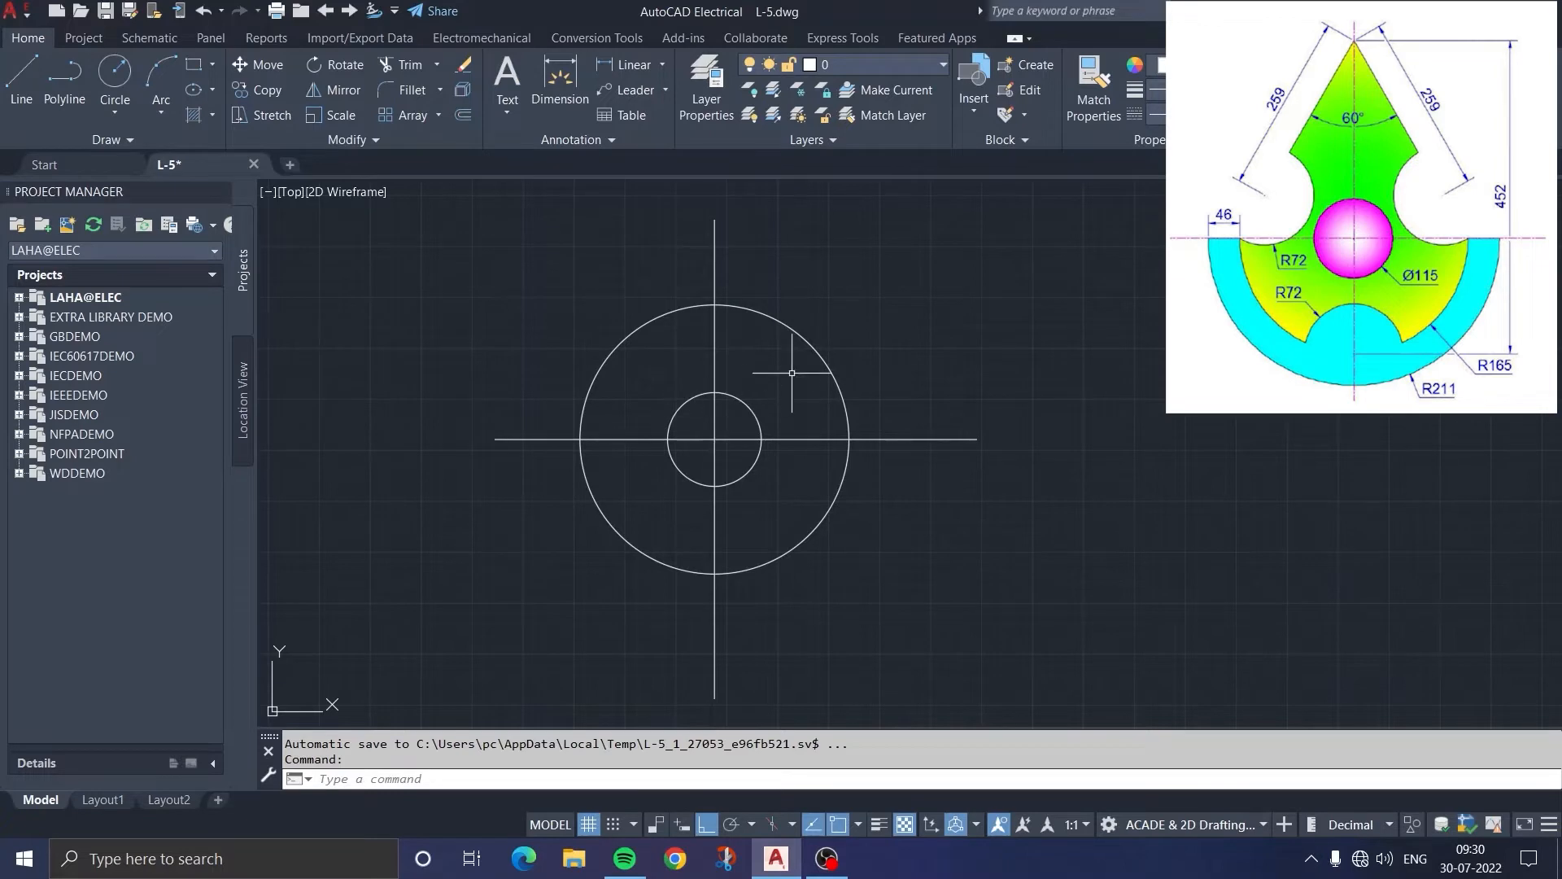
text(o)
key(Return)
key(Escape)
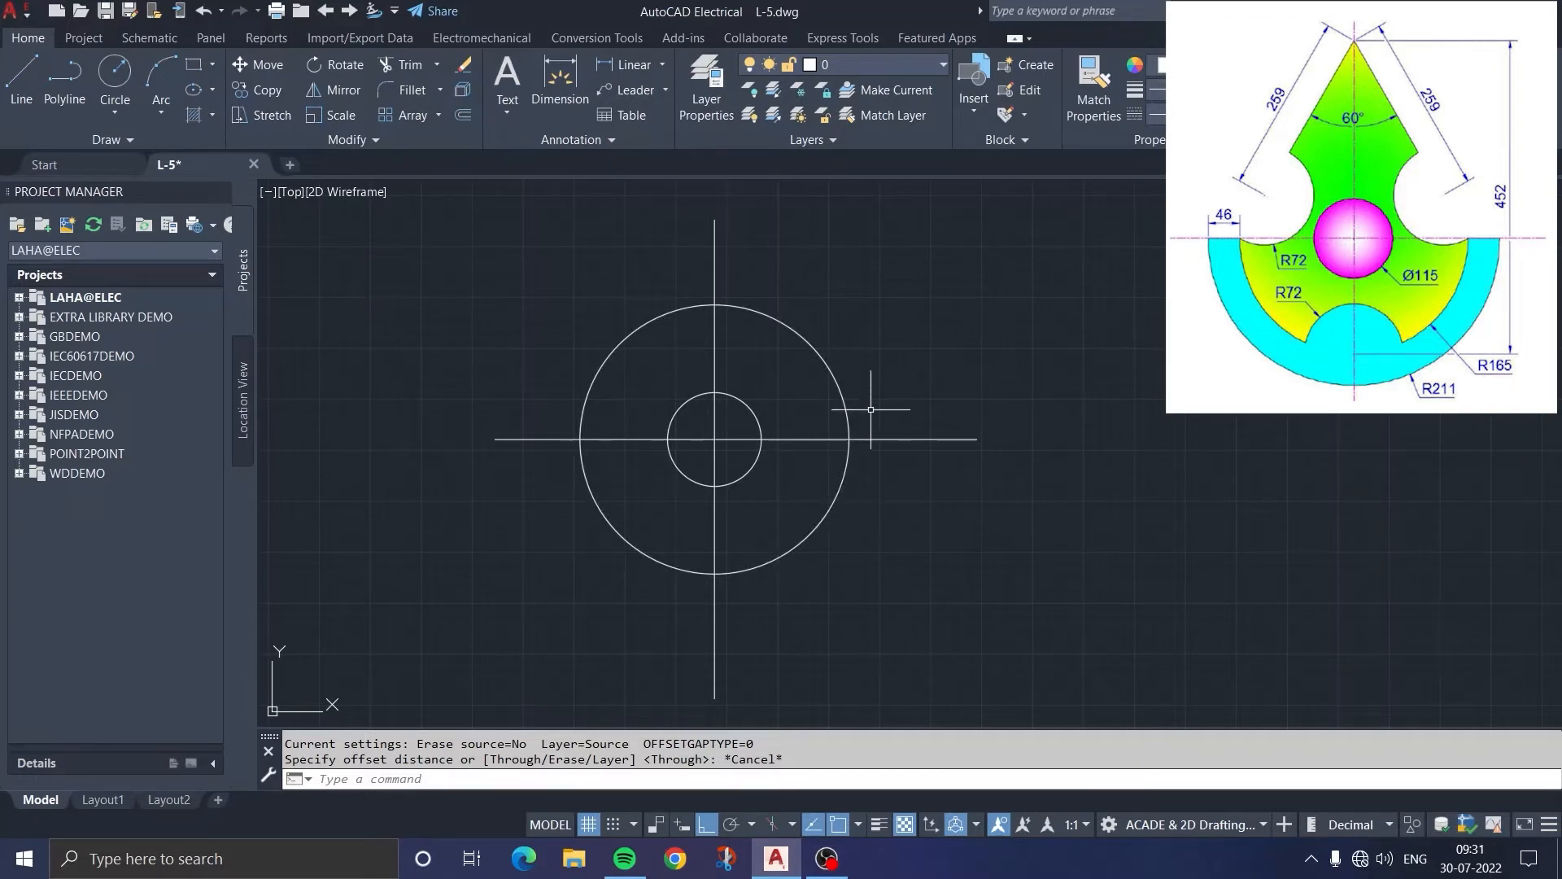
Step: Draw a circle of radius 72 centred where the vertical centre line crosses the bottom of the outer circle
click(119, 96)
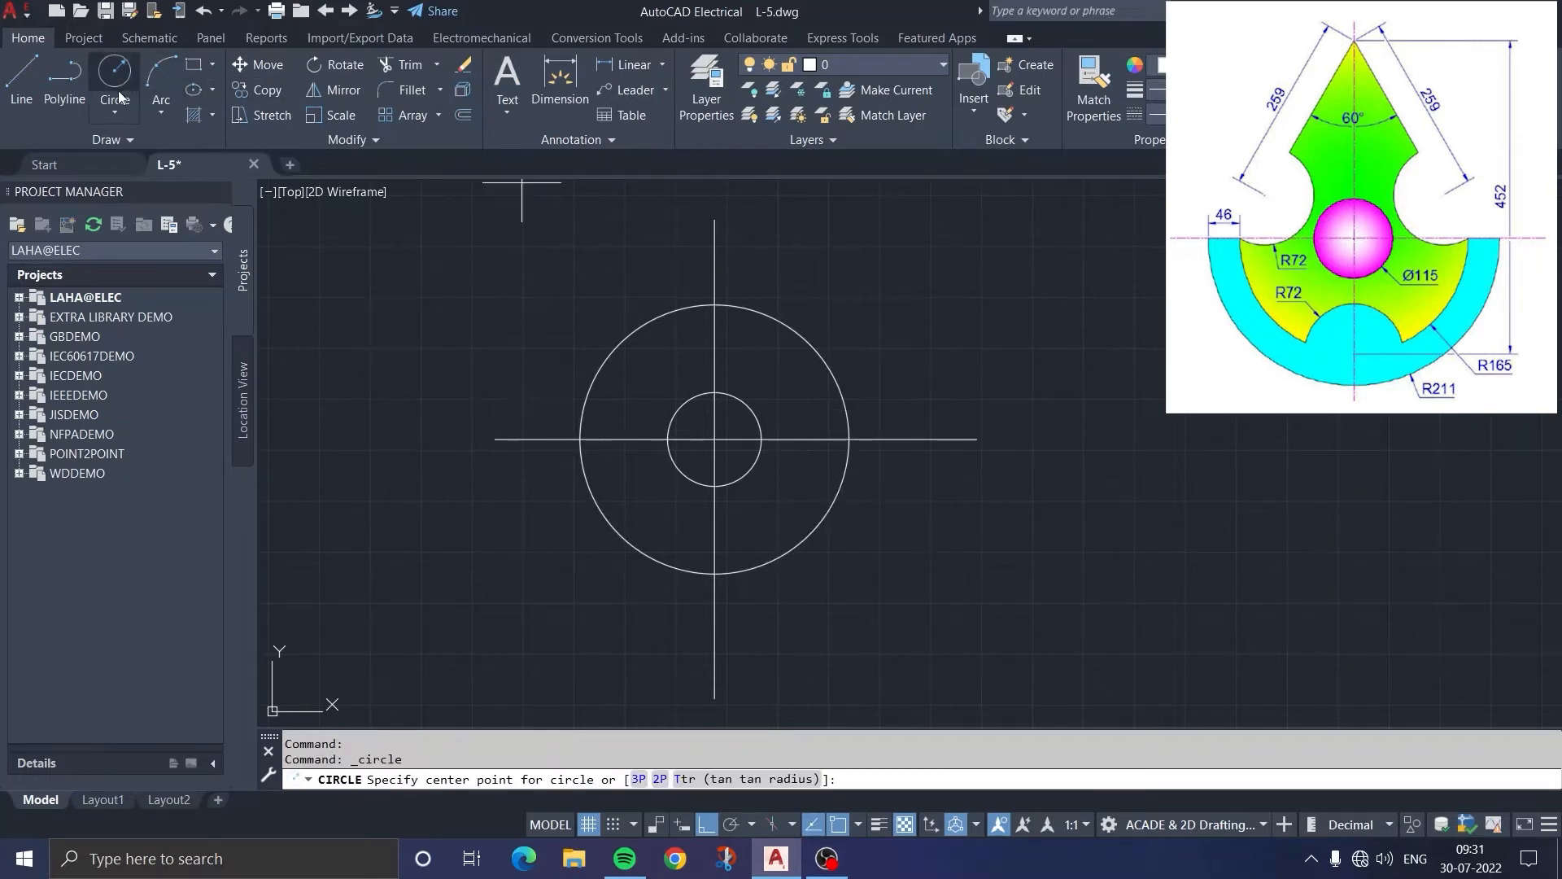
click(714, 573)
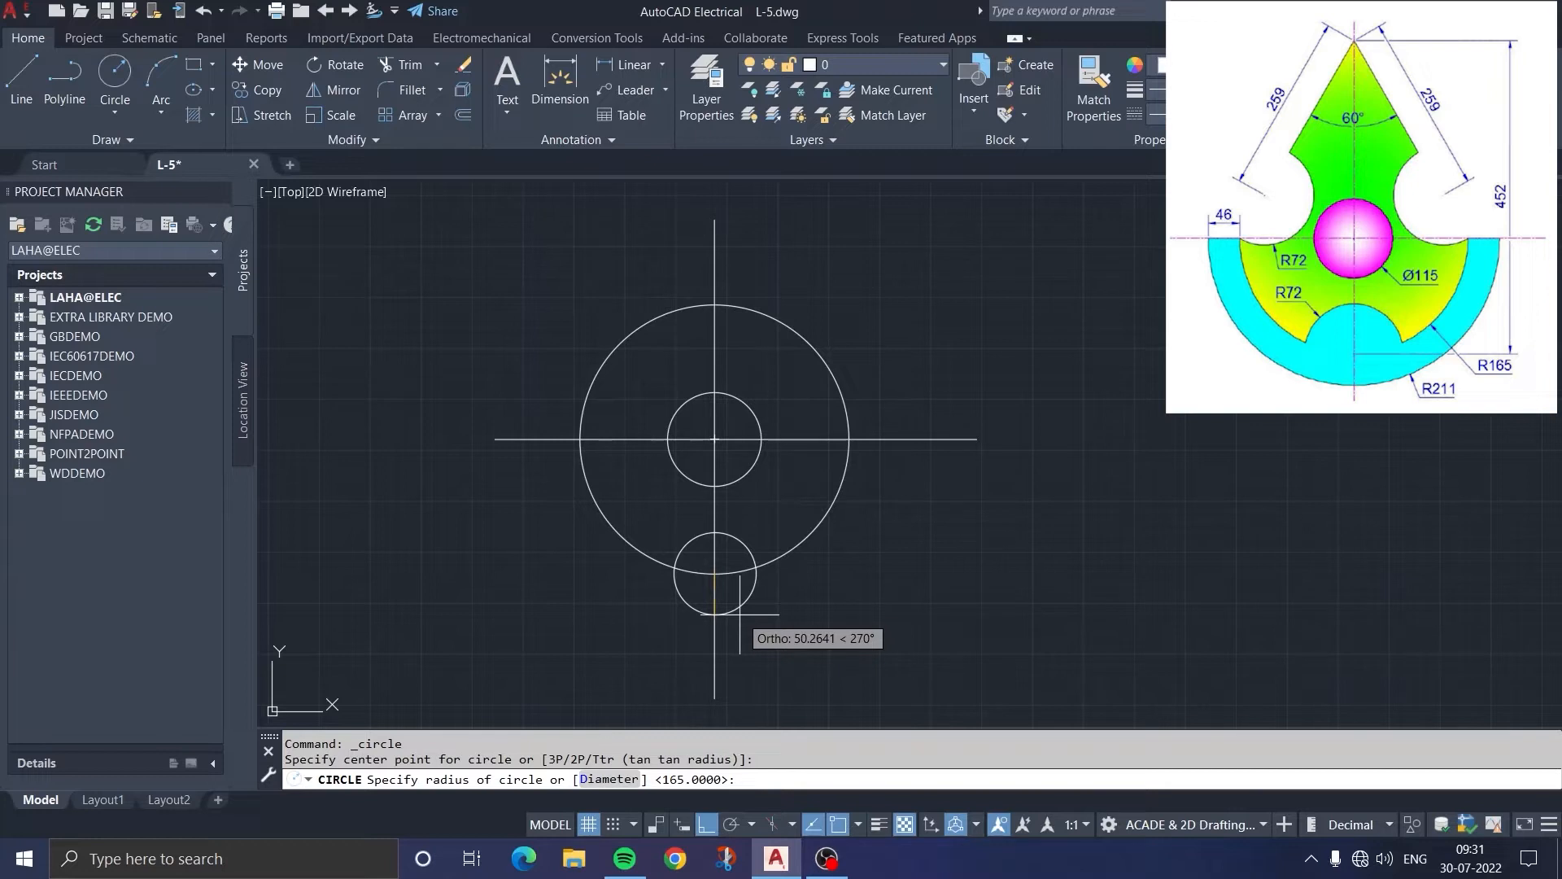
key(Return)
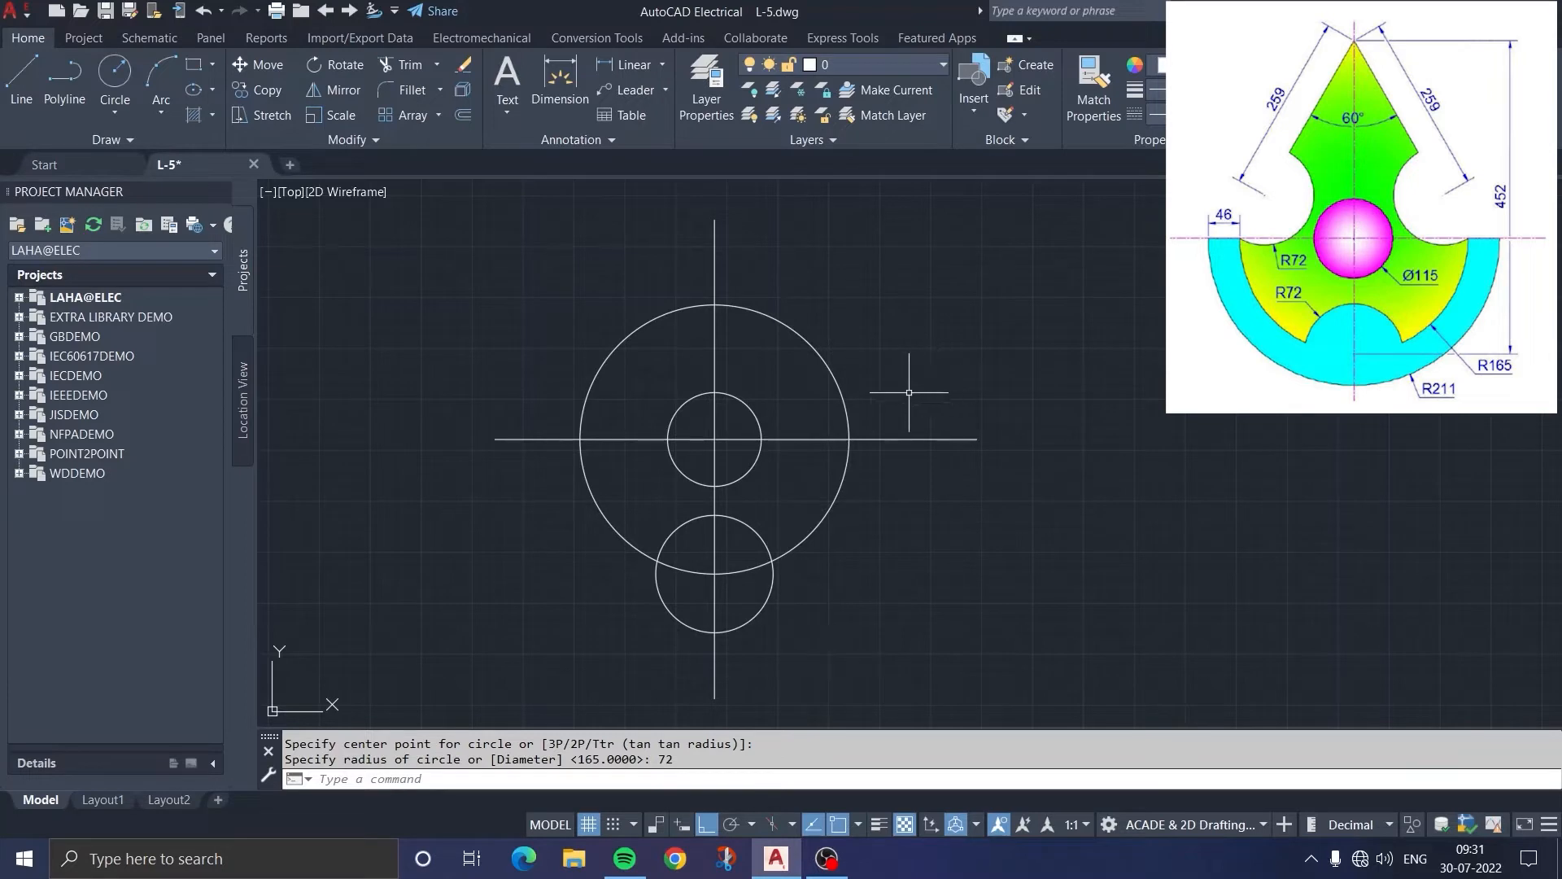
Step: Trim the 72 radius circle outside the outer circle, the outer circle's part inside it, and the outer circle's half above the horizontal centre line
click(400, 66)
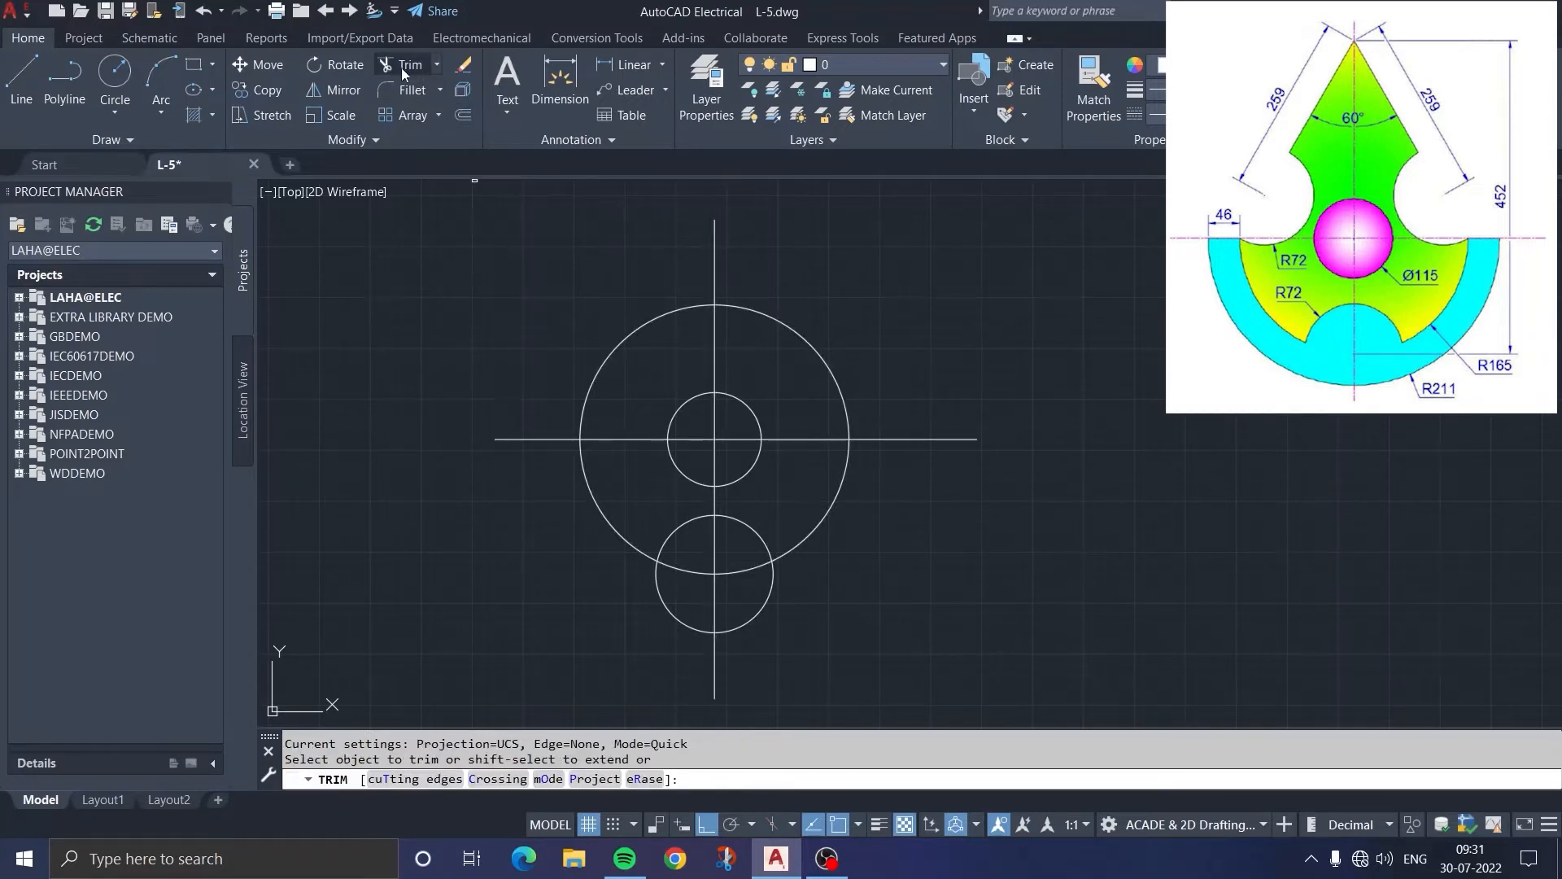
click(769, 592)
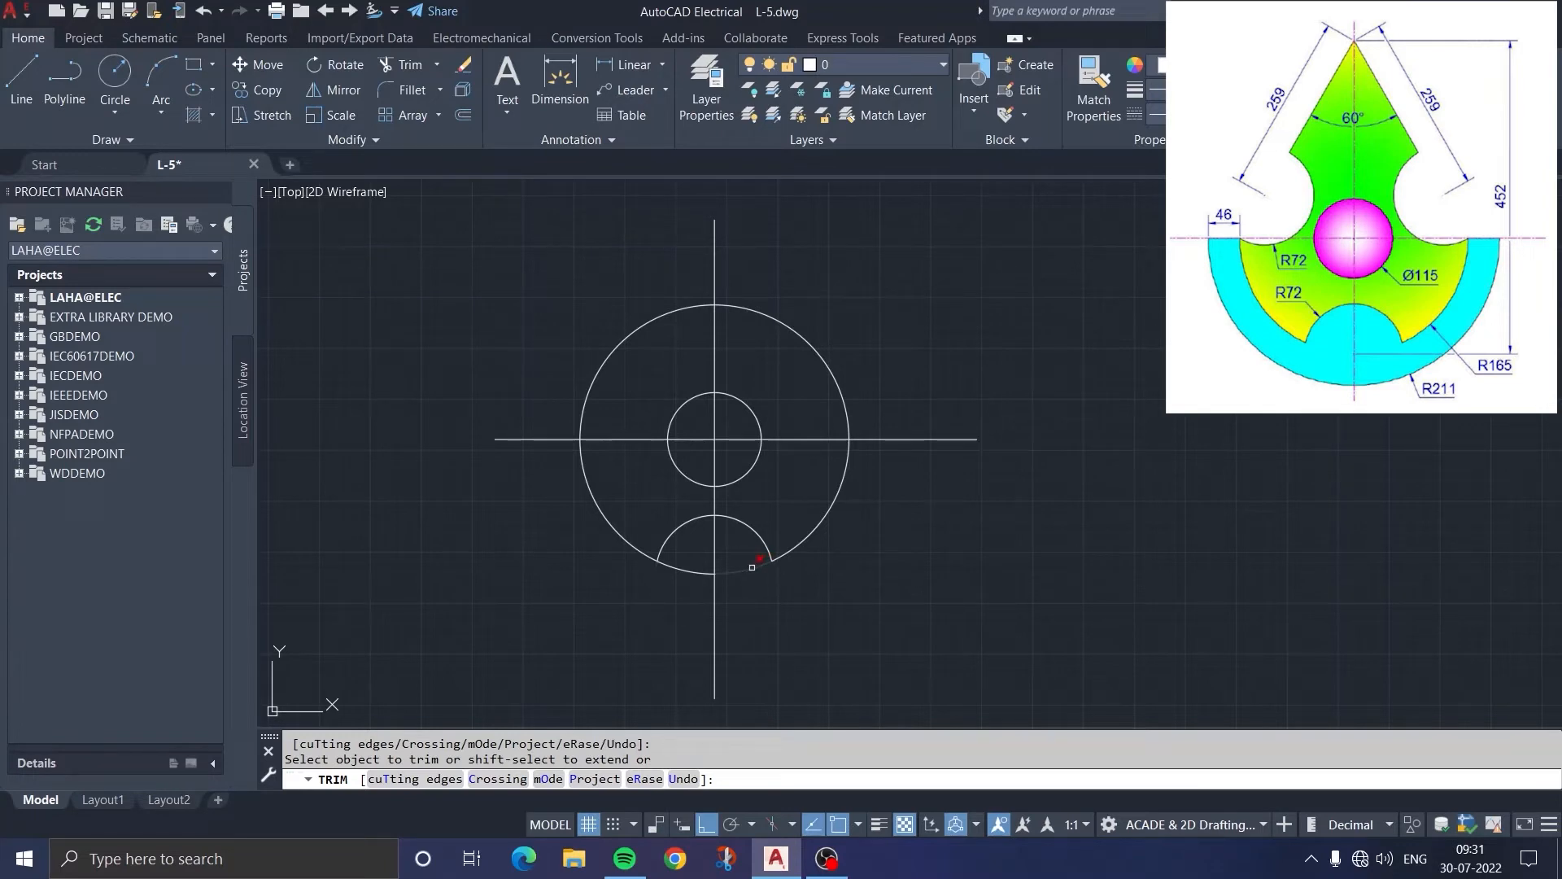
click(750, 572)
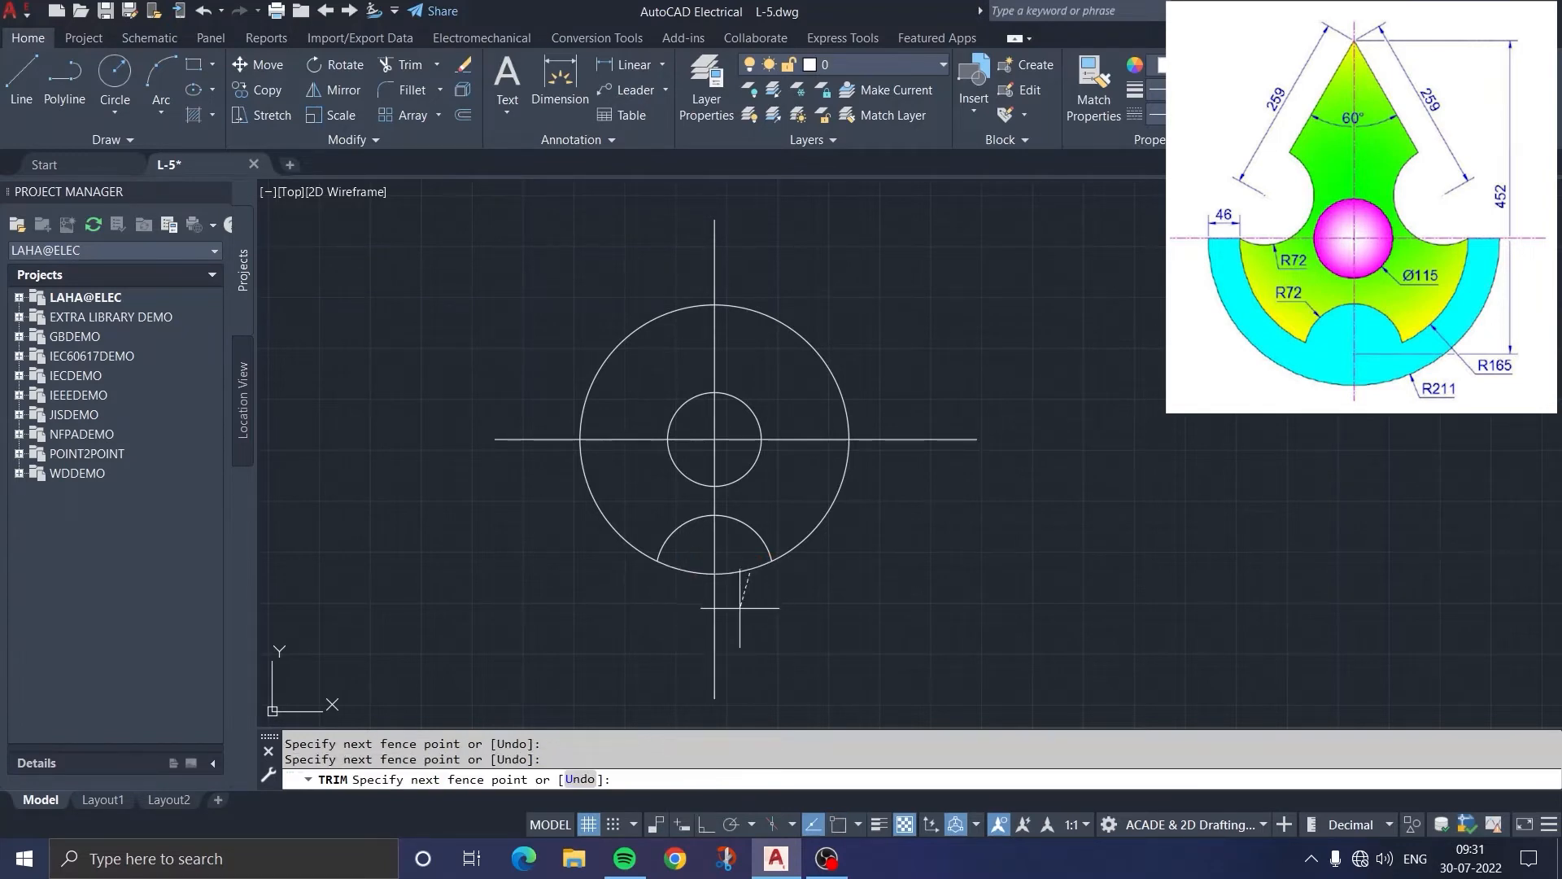
key(Escape)
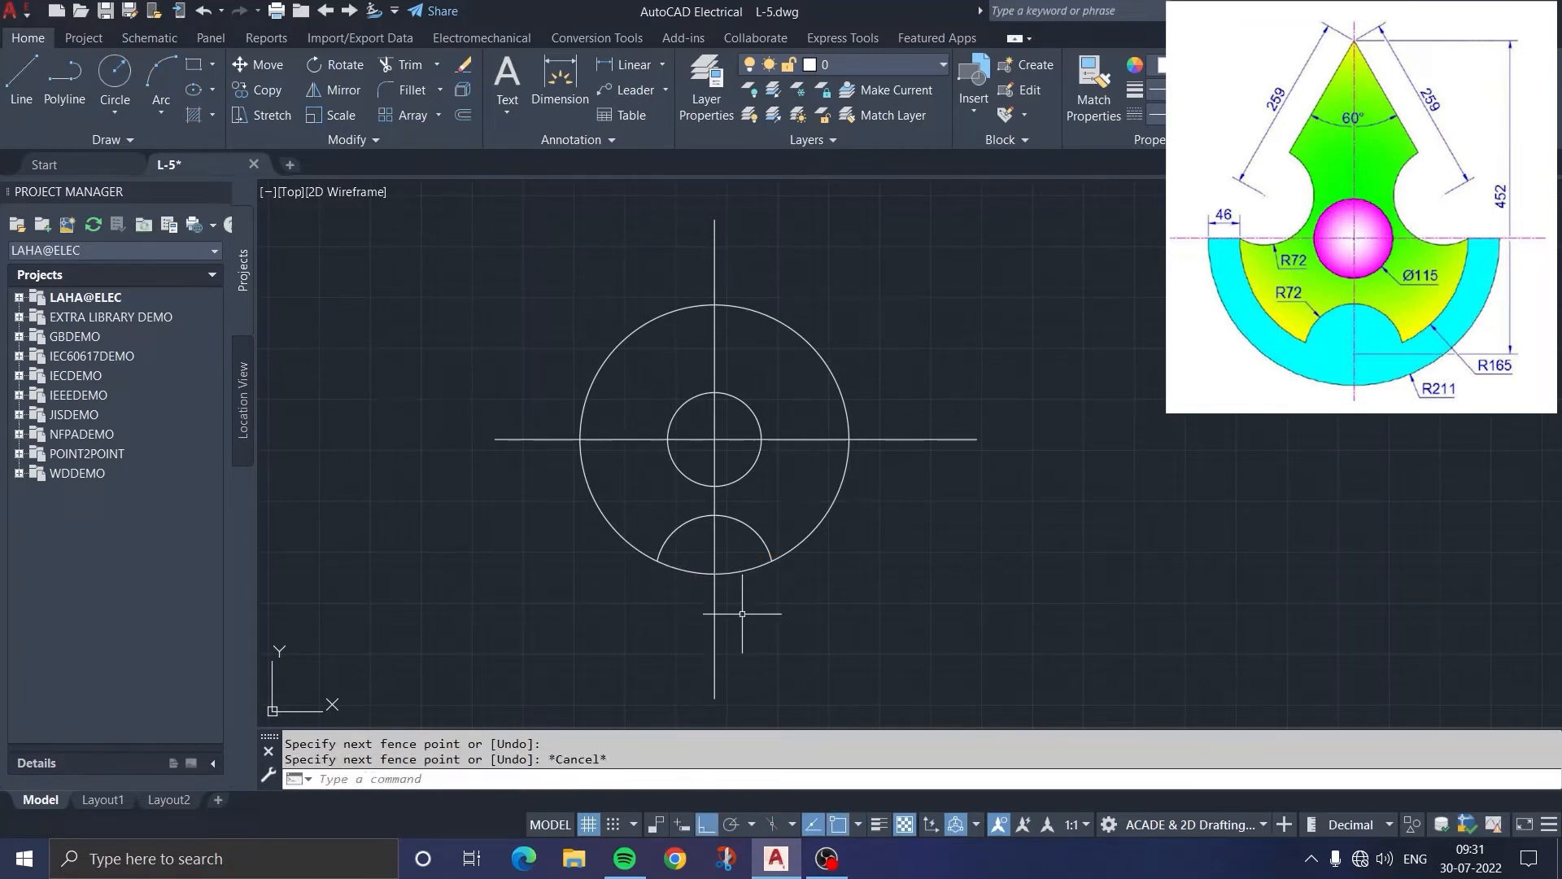
click(409, 69)
click(680, 572)
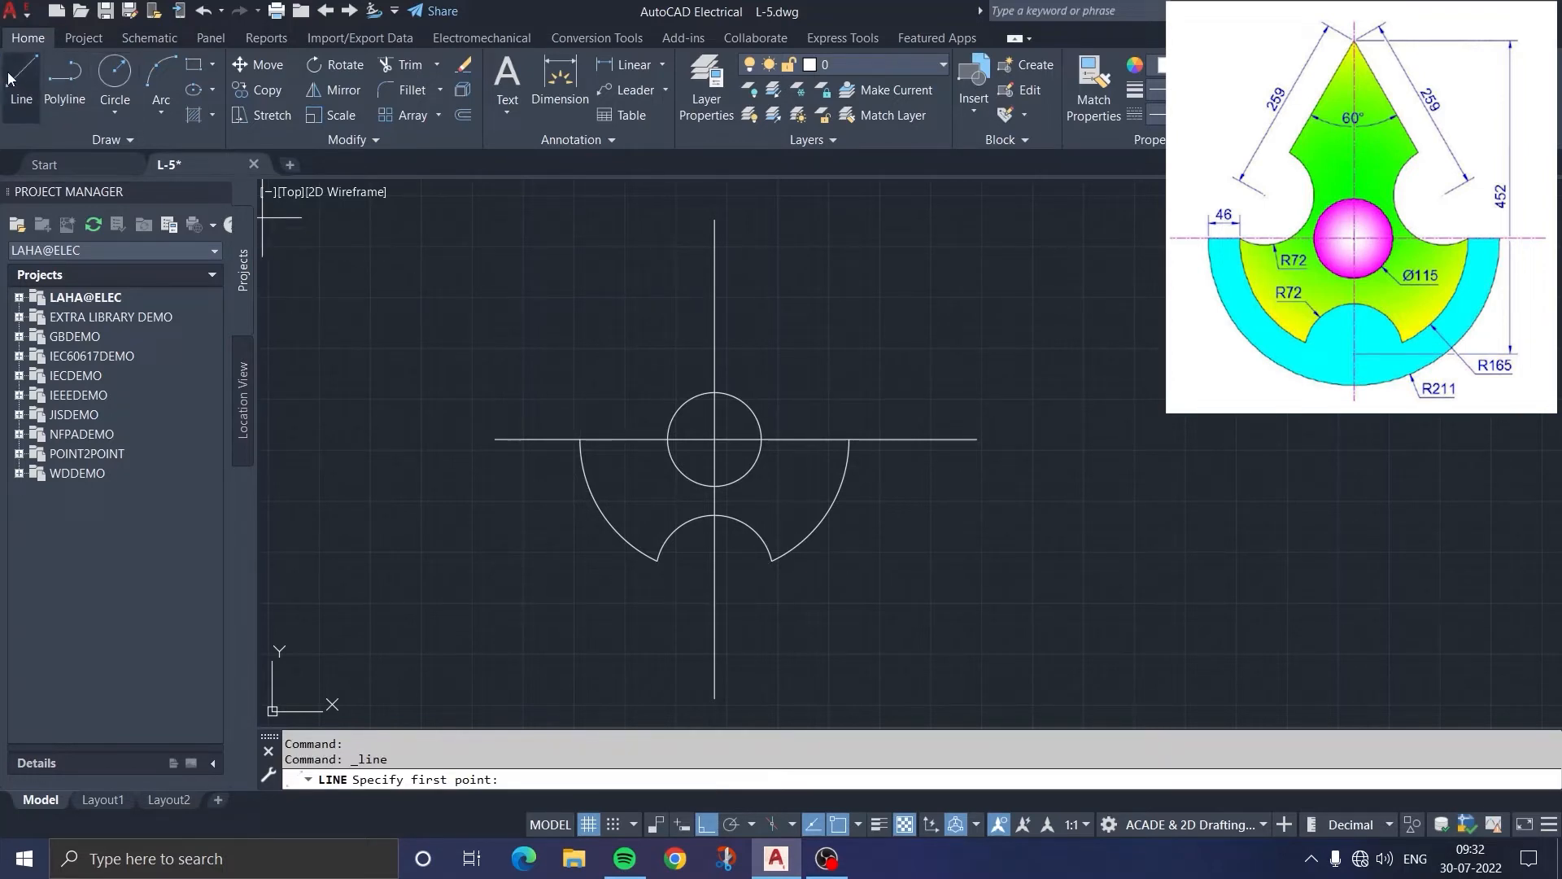
Step: Draw a horizontal reference line to the right from the centre of the lower 72 radius arc
click(714, 574)
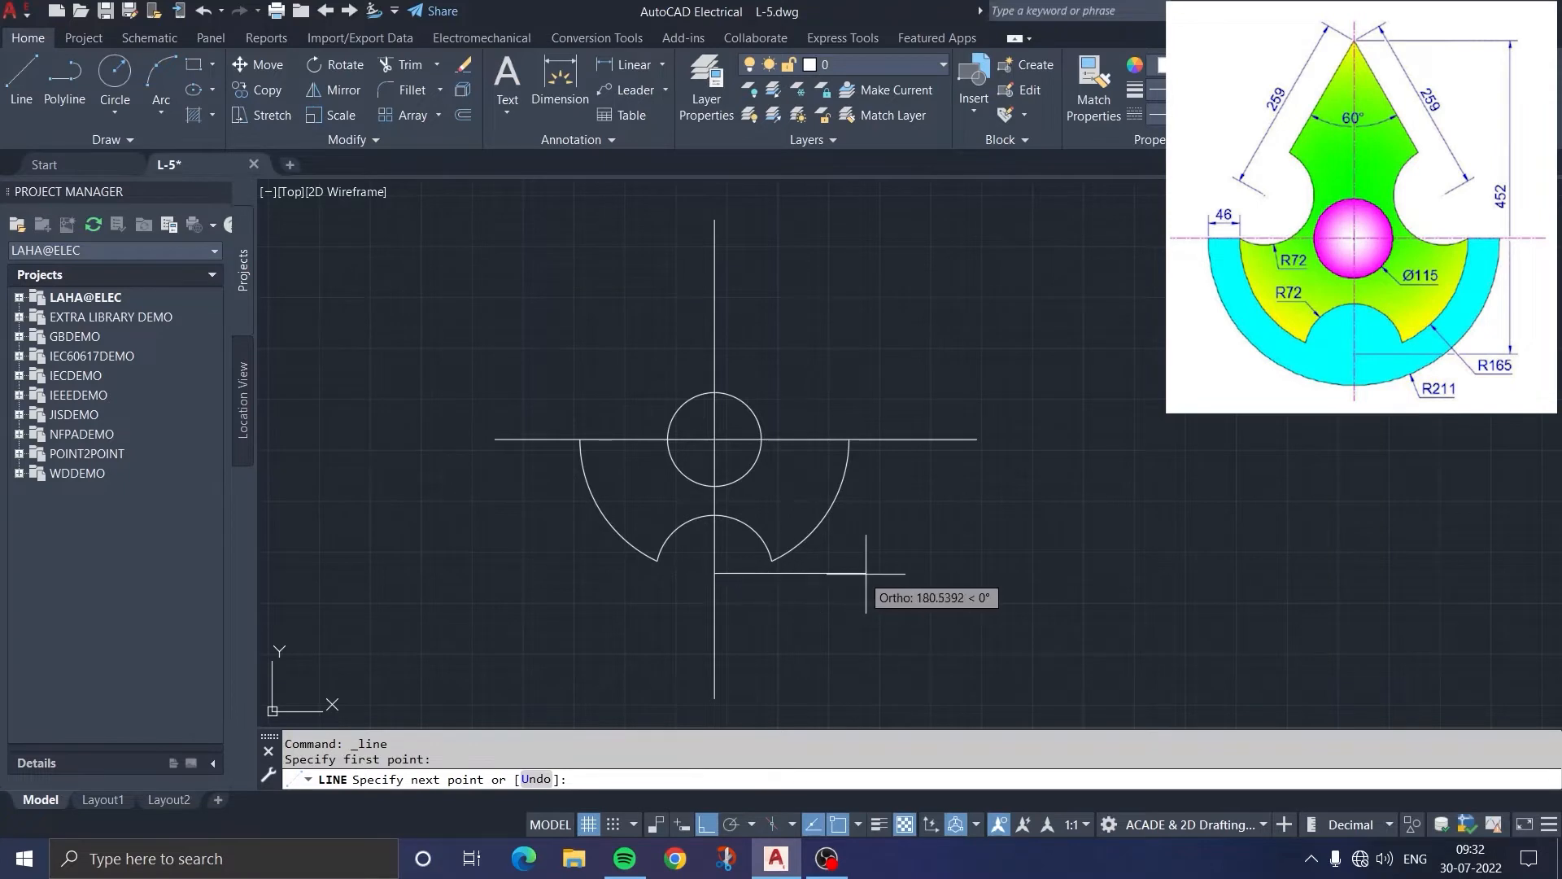
click(976, 584)
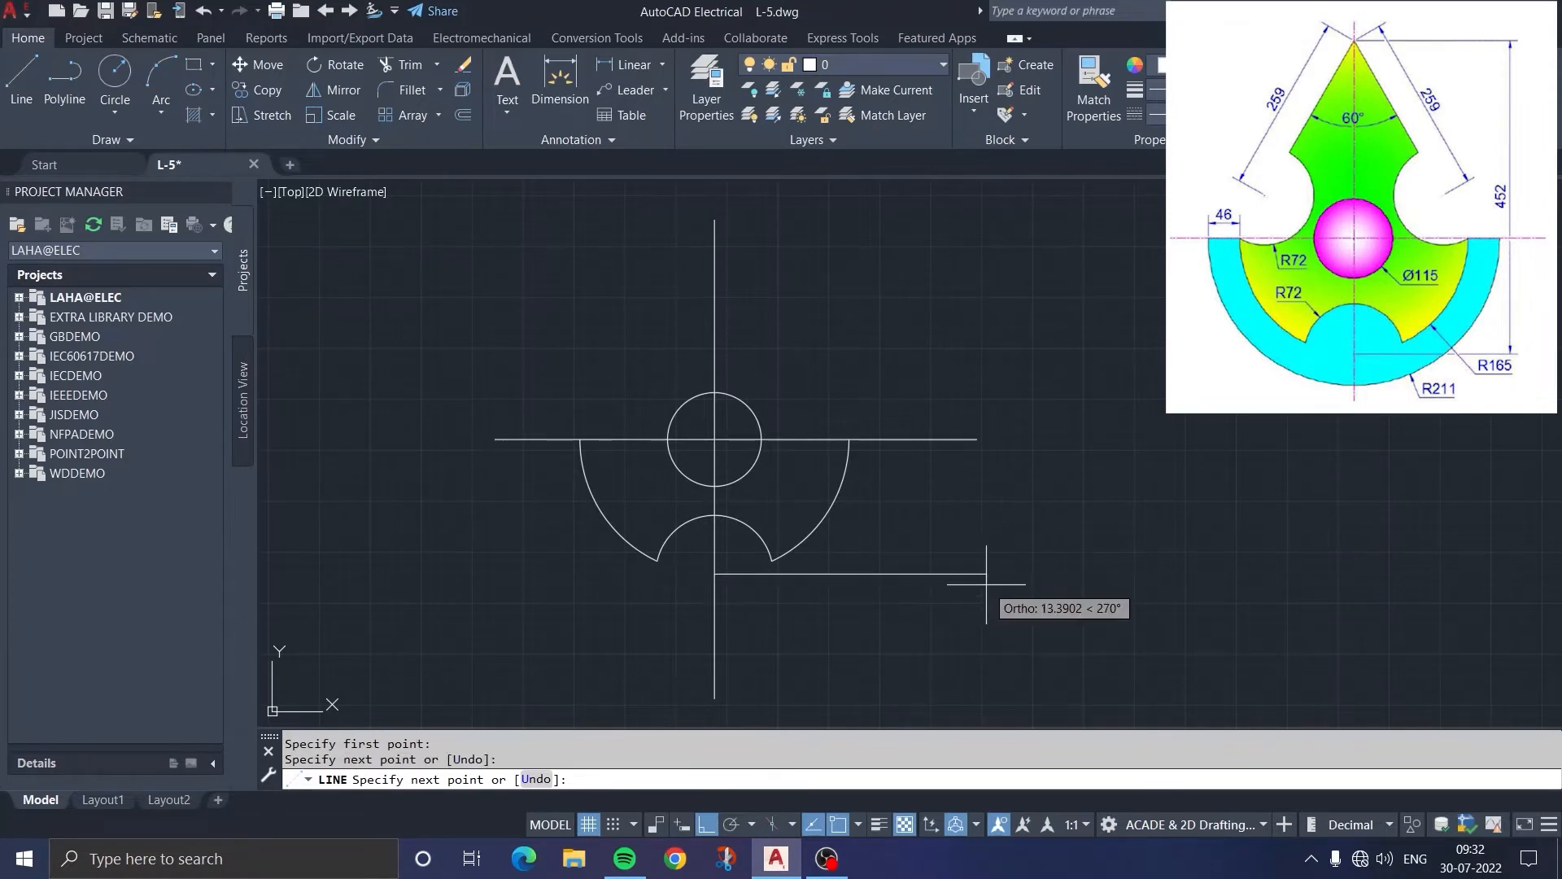
key(Escape)
Step: Offset the lower horizontal reference line upward by 452 to mark the height of the figure's tip
middle_drag(777, 403, 727, 455)
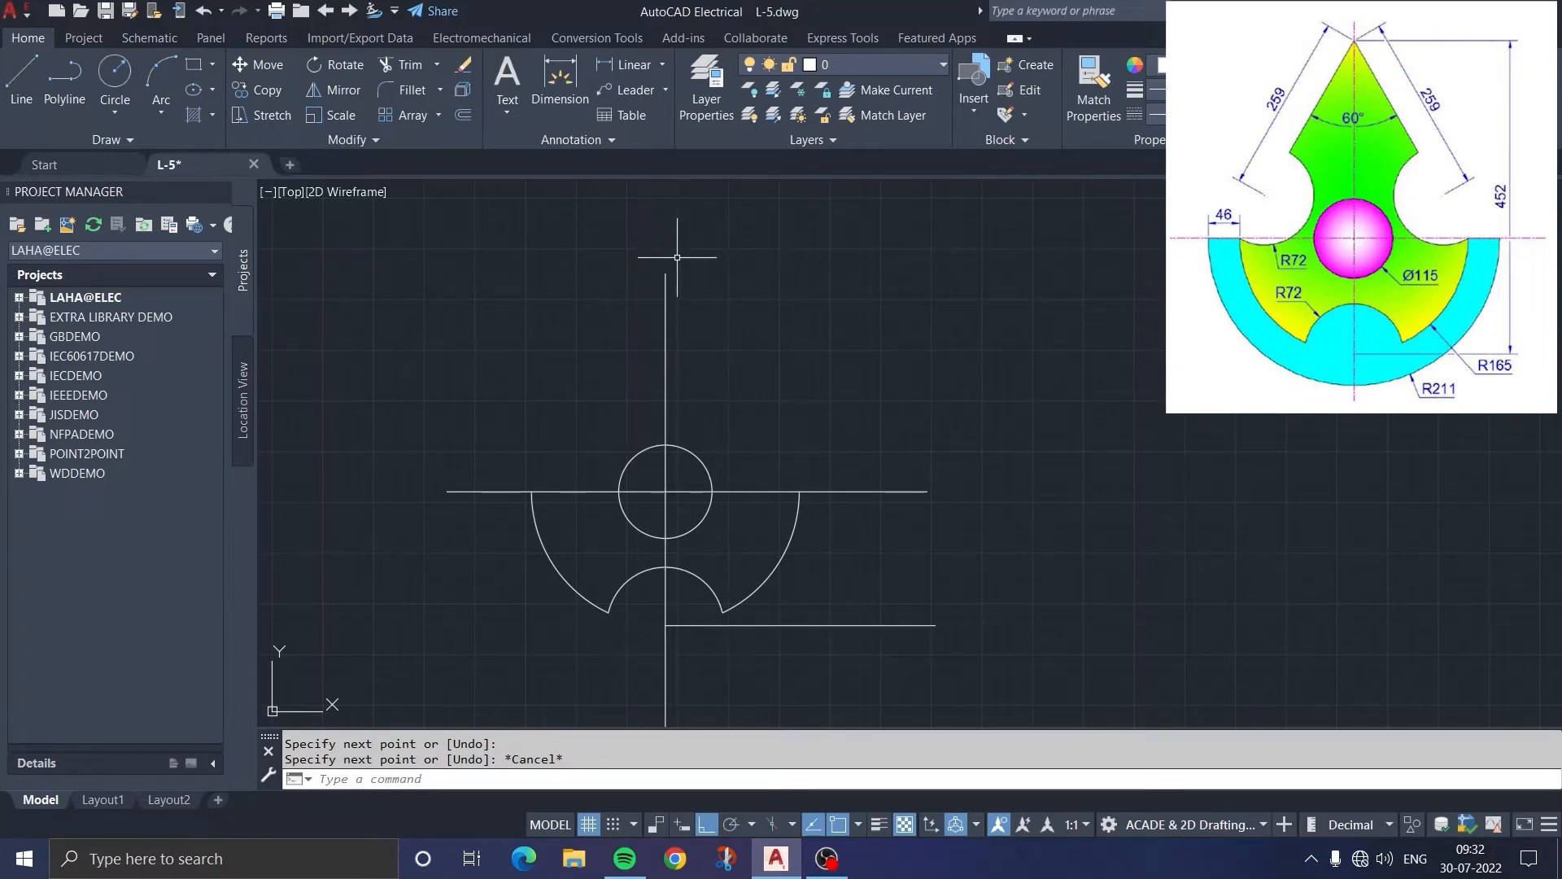
click(470, 114)
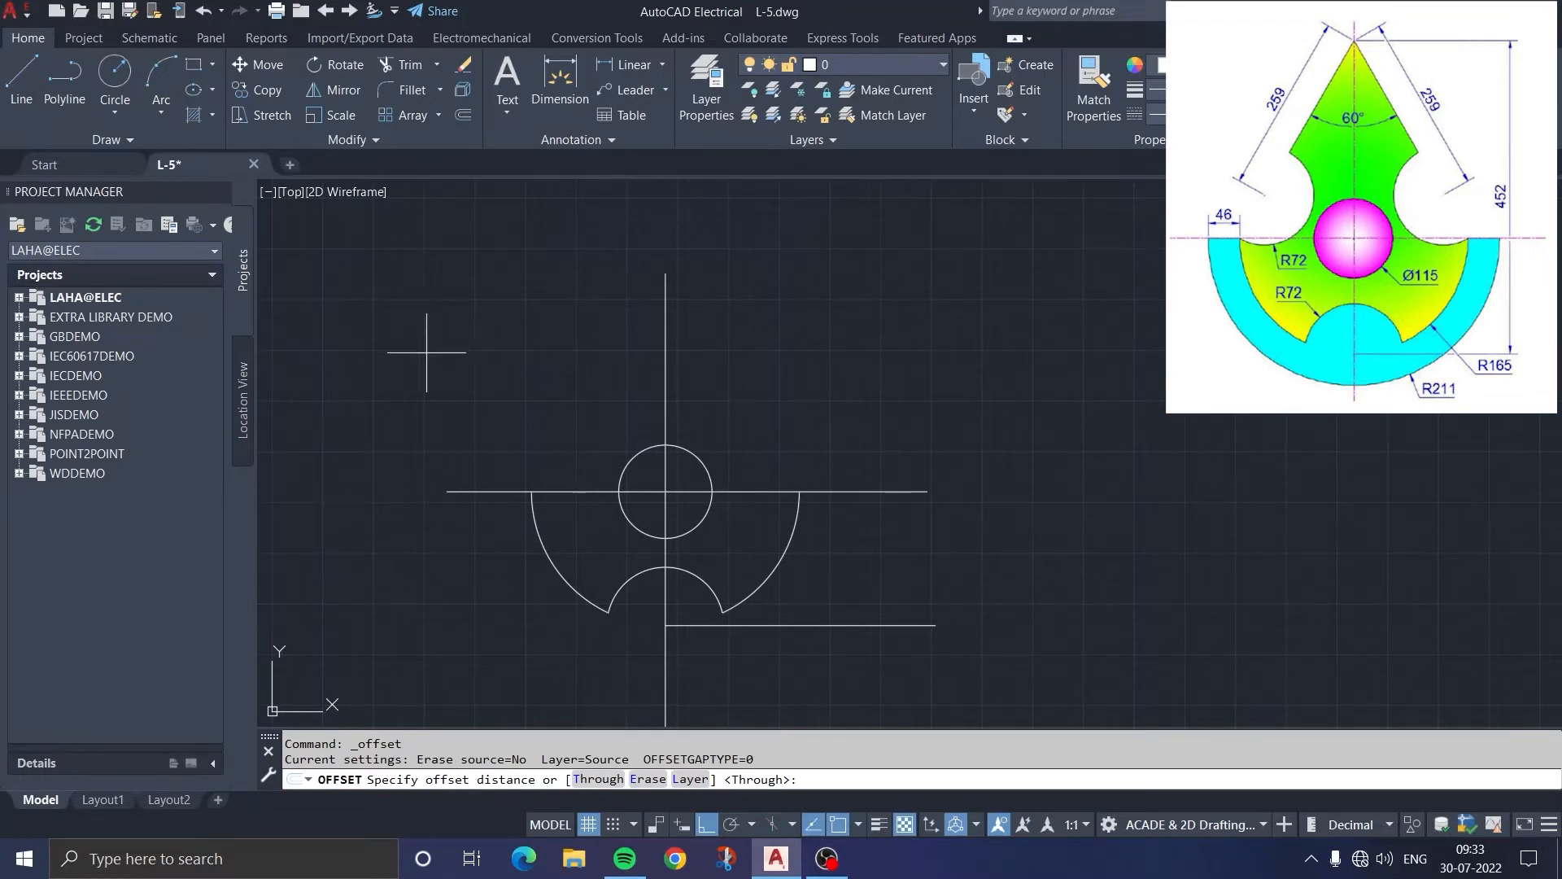
text(452)
key(Return)
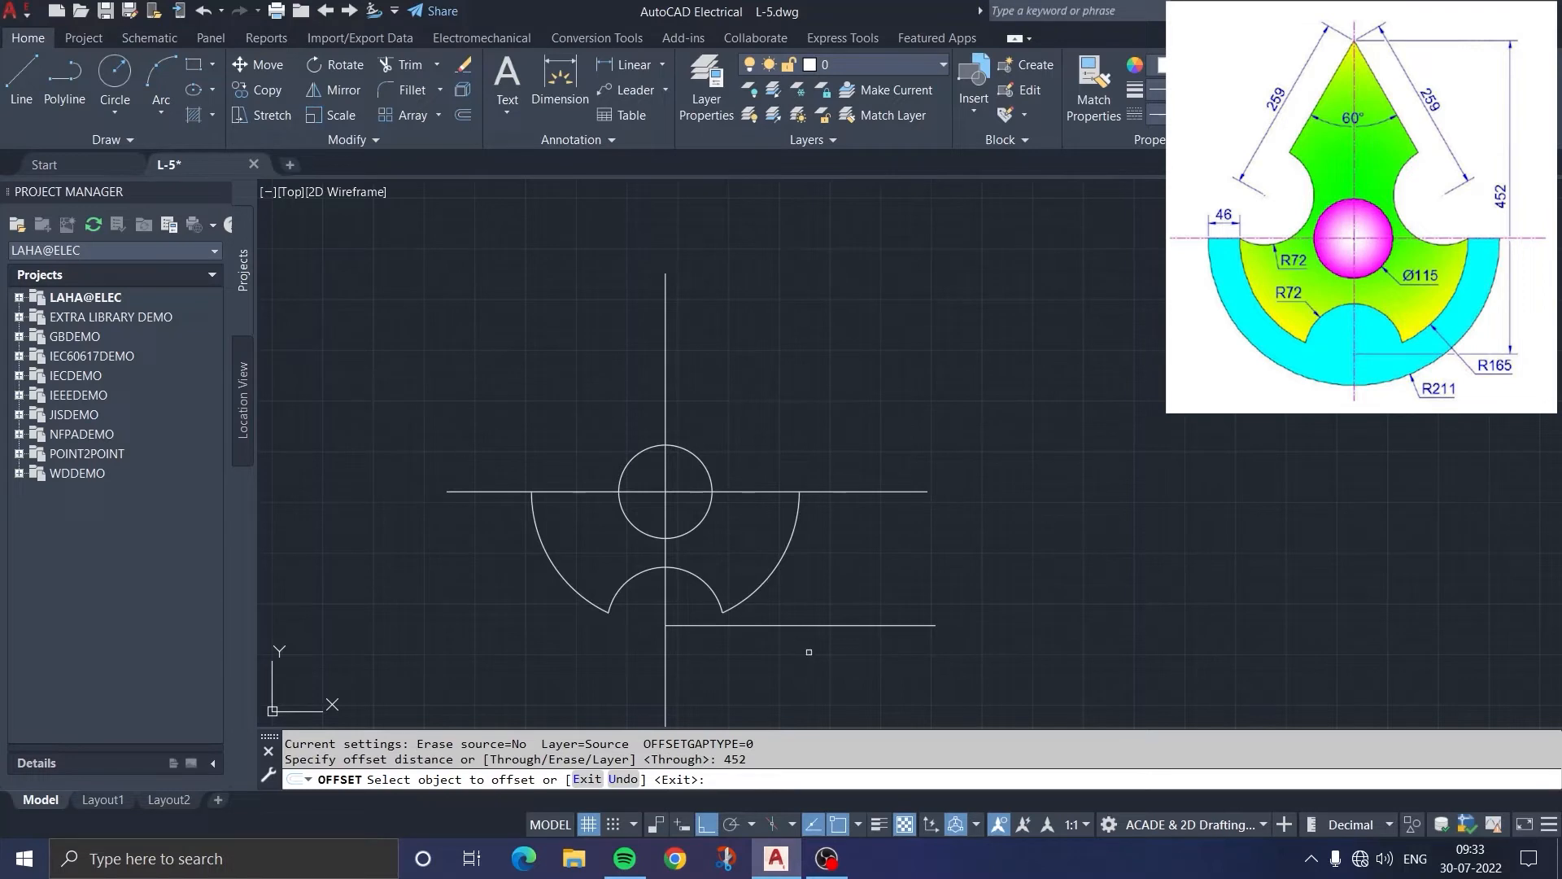
click(792, 626)
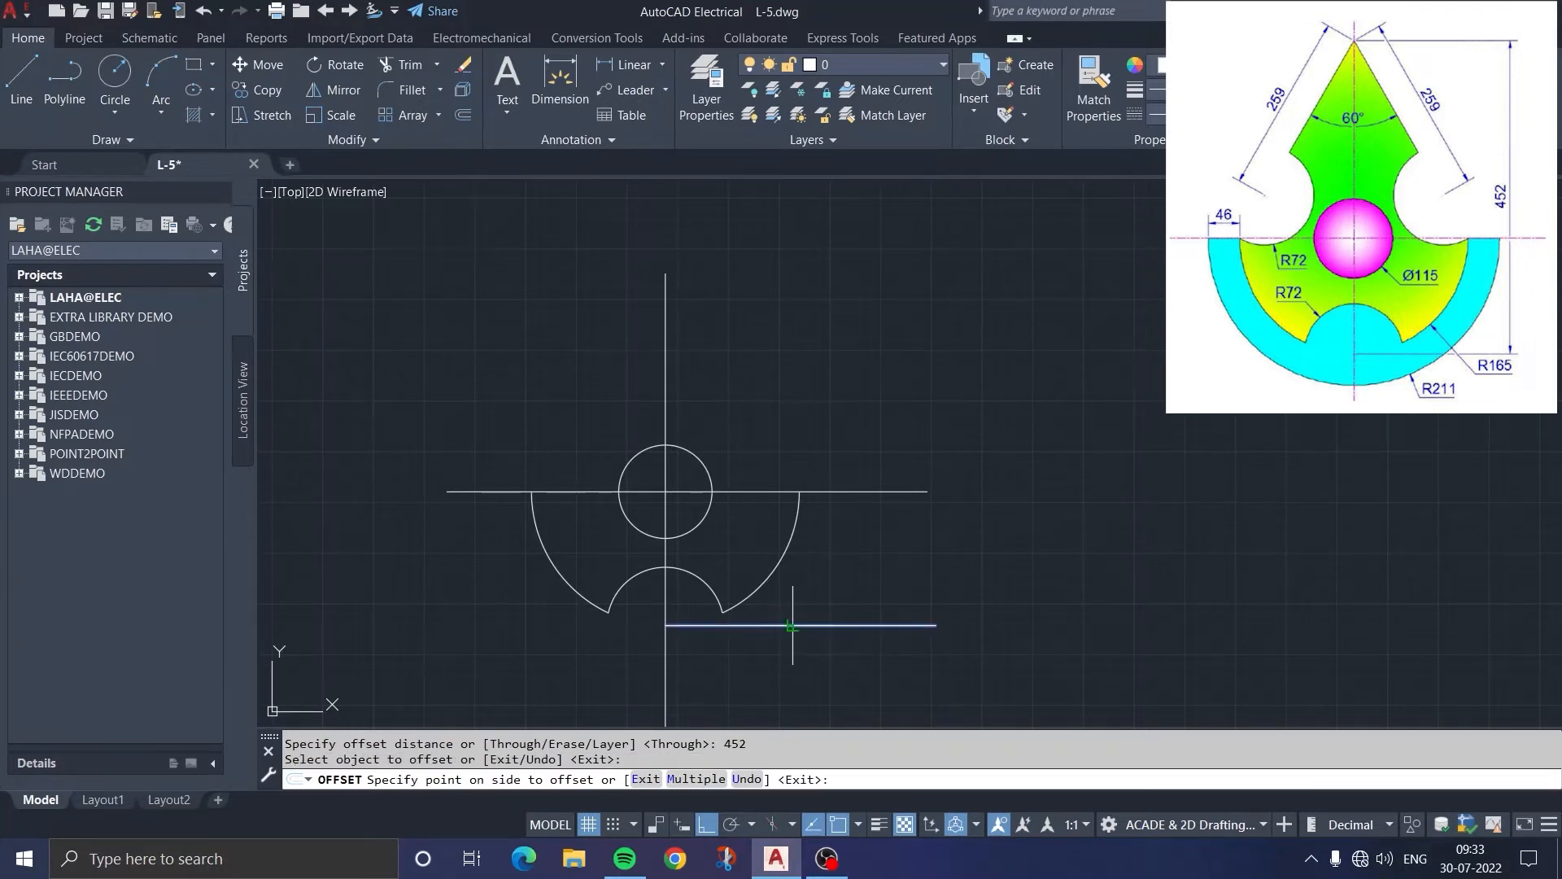
click(795, 489)
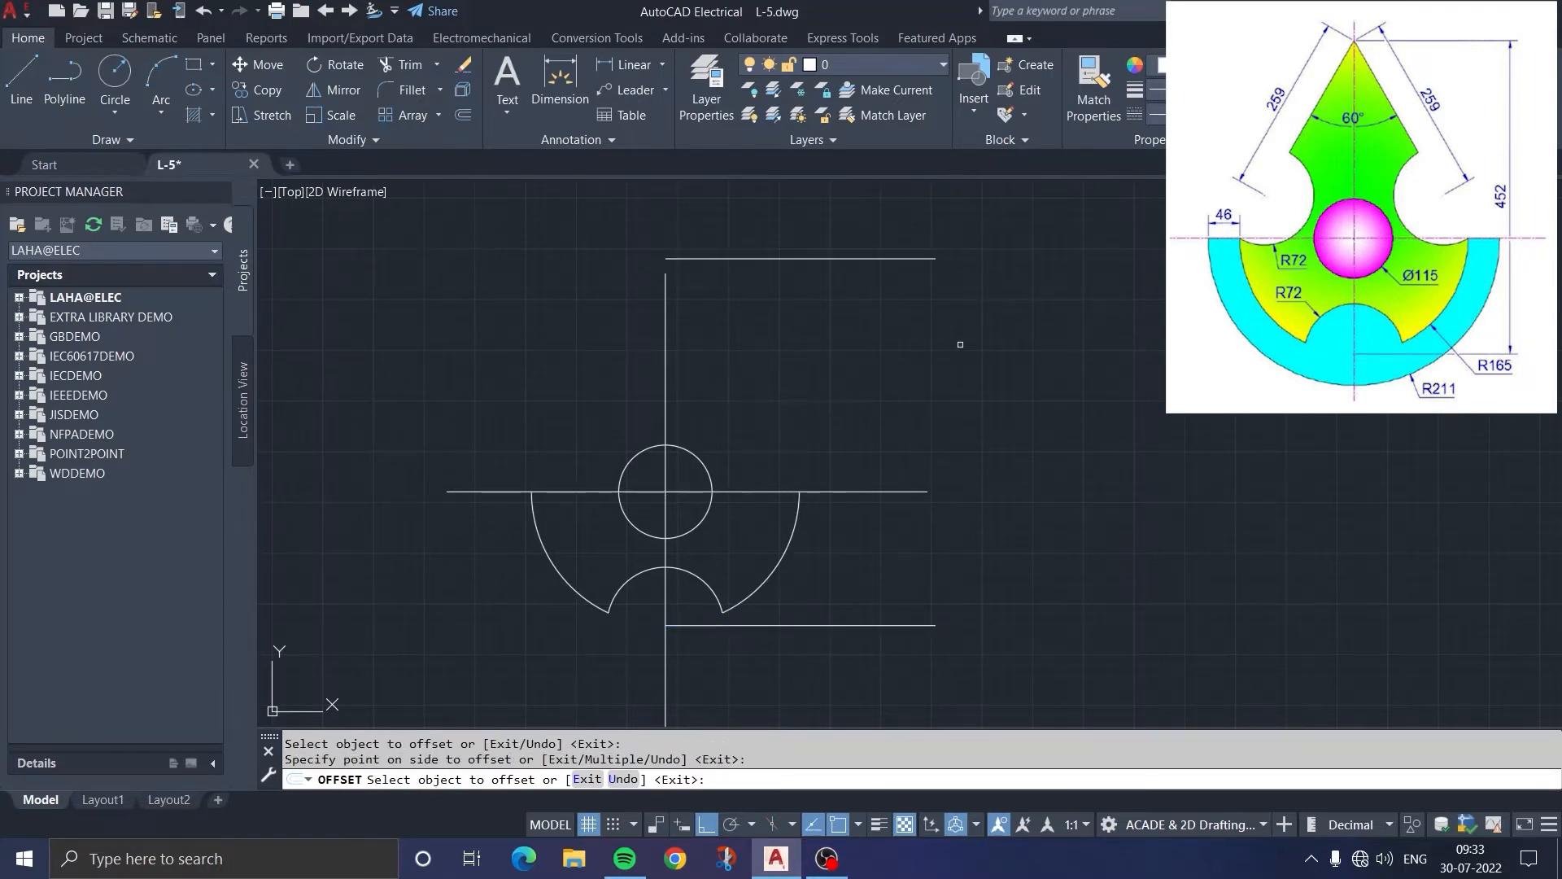
Step: Extend the vertical centre line up to the upper horizontal reference line
key(Escape)
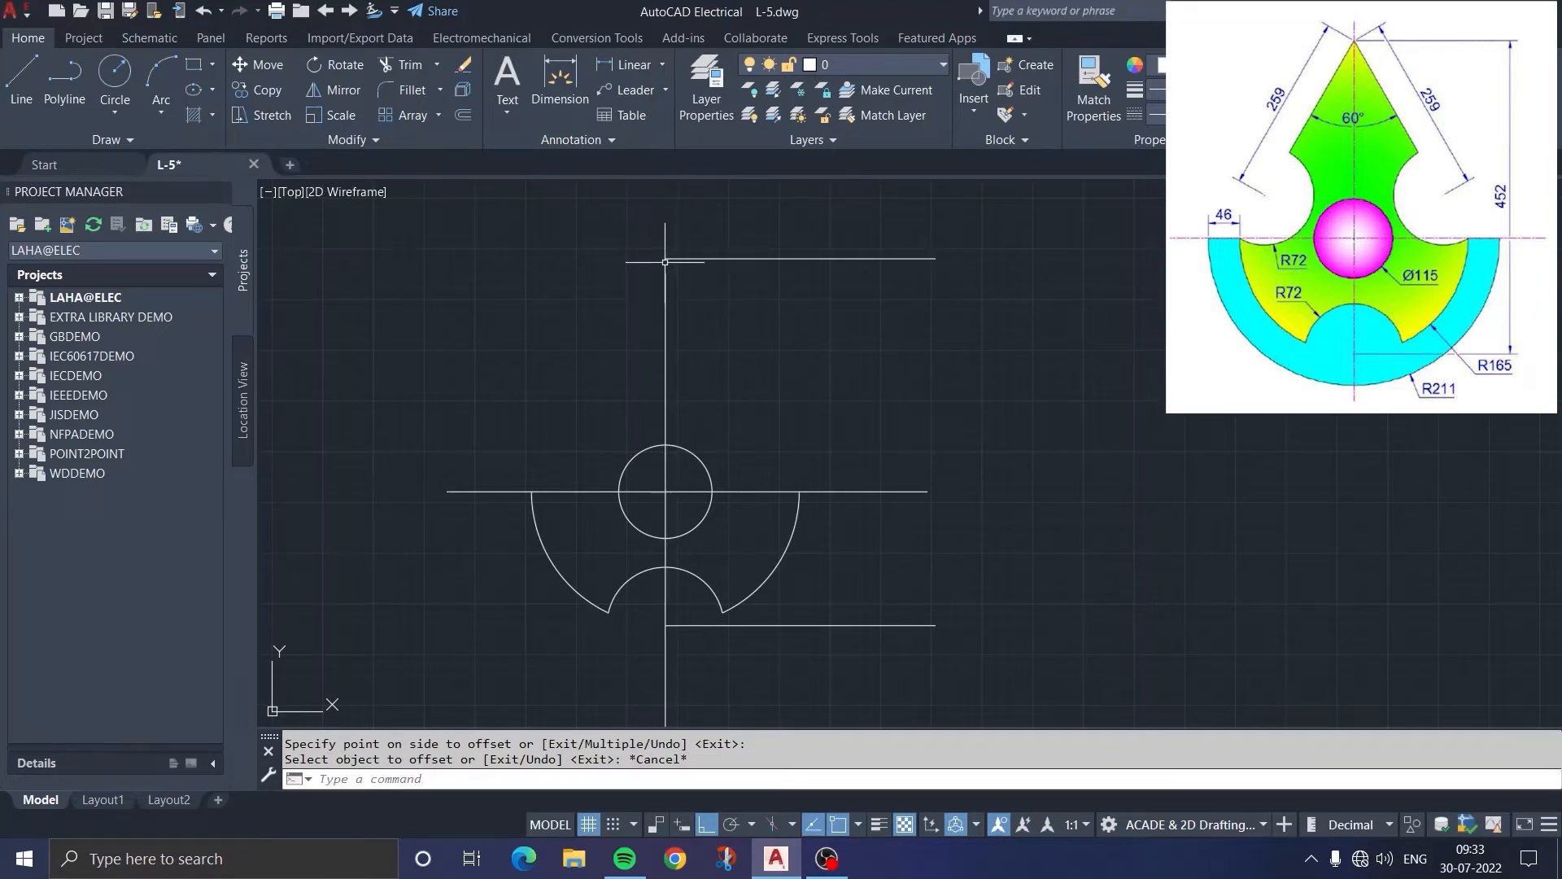
click(436, 66)
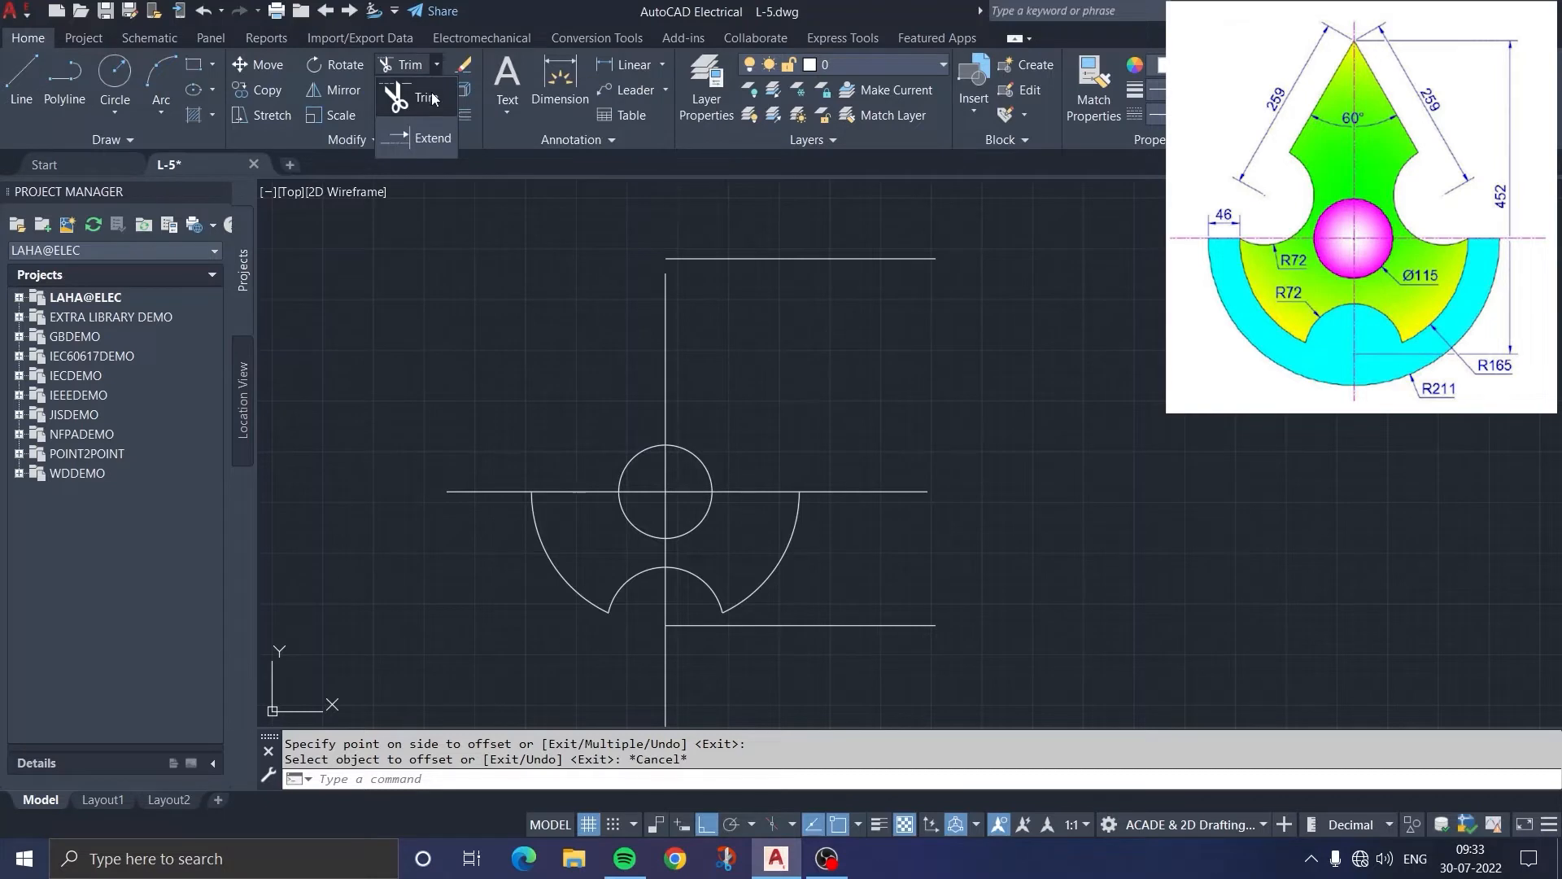
click(431, 140)
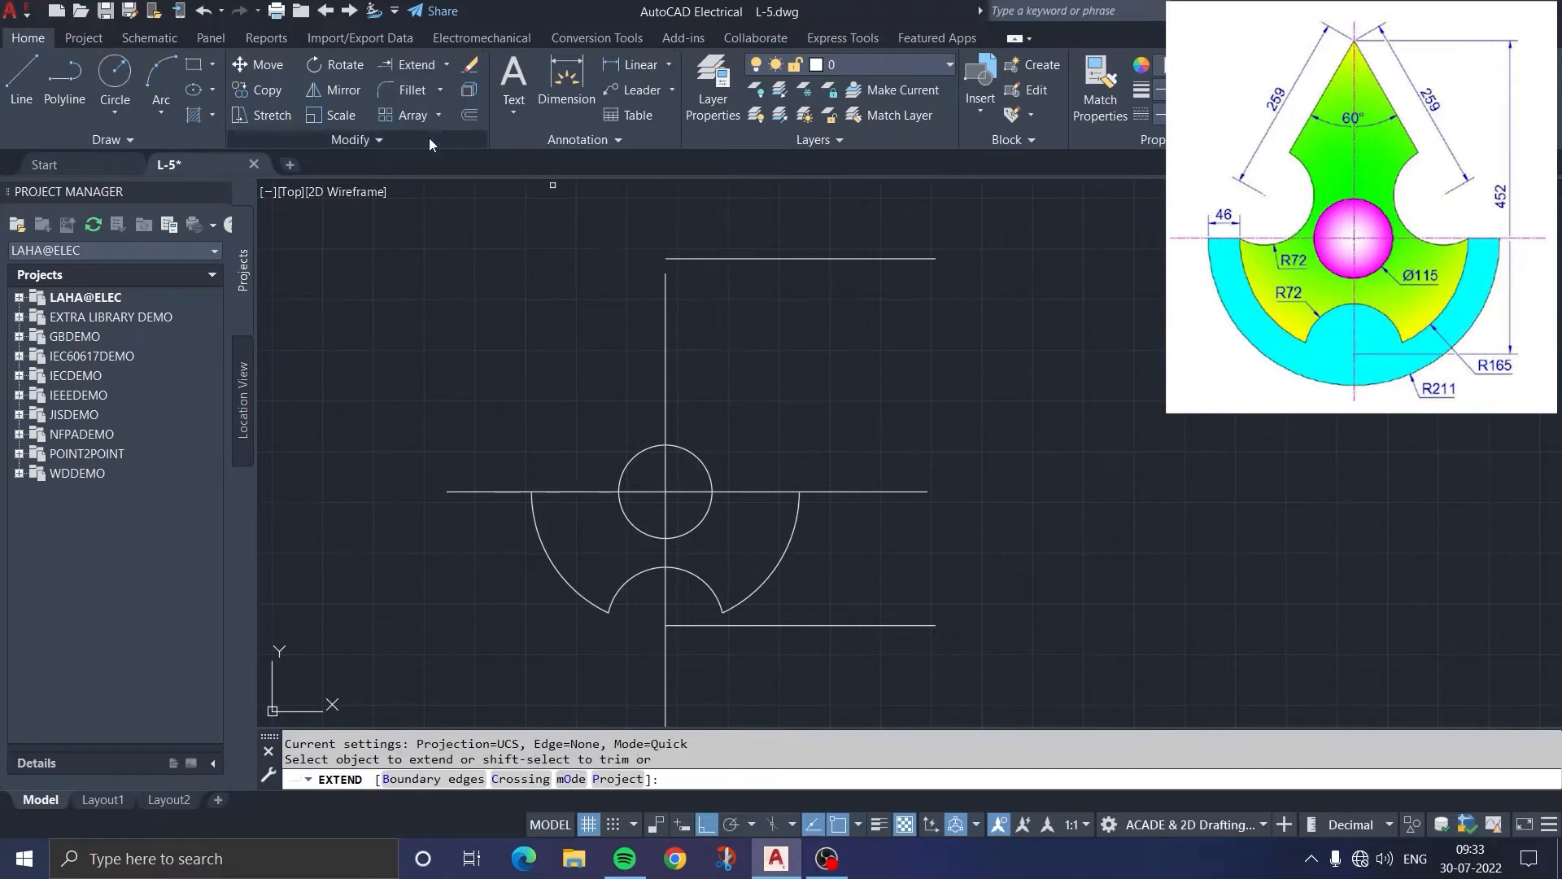
click(665, 312)
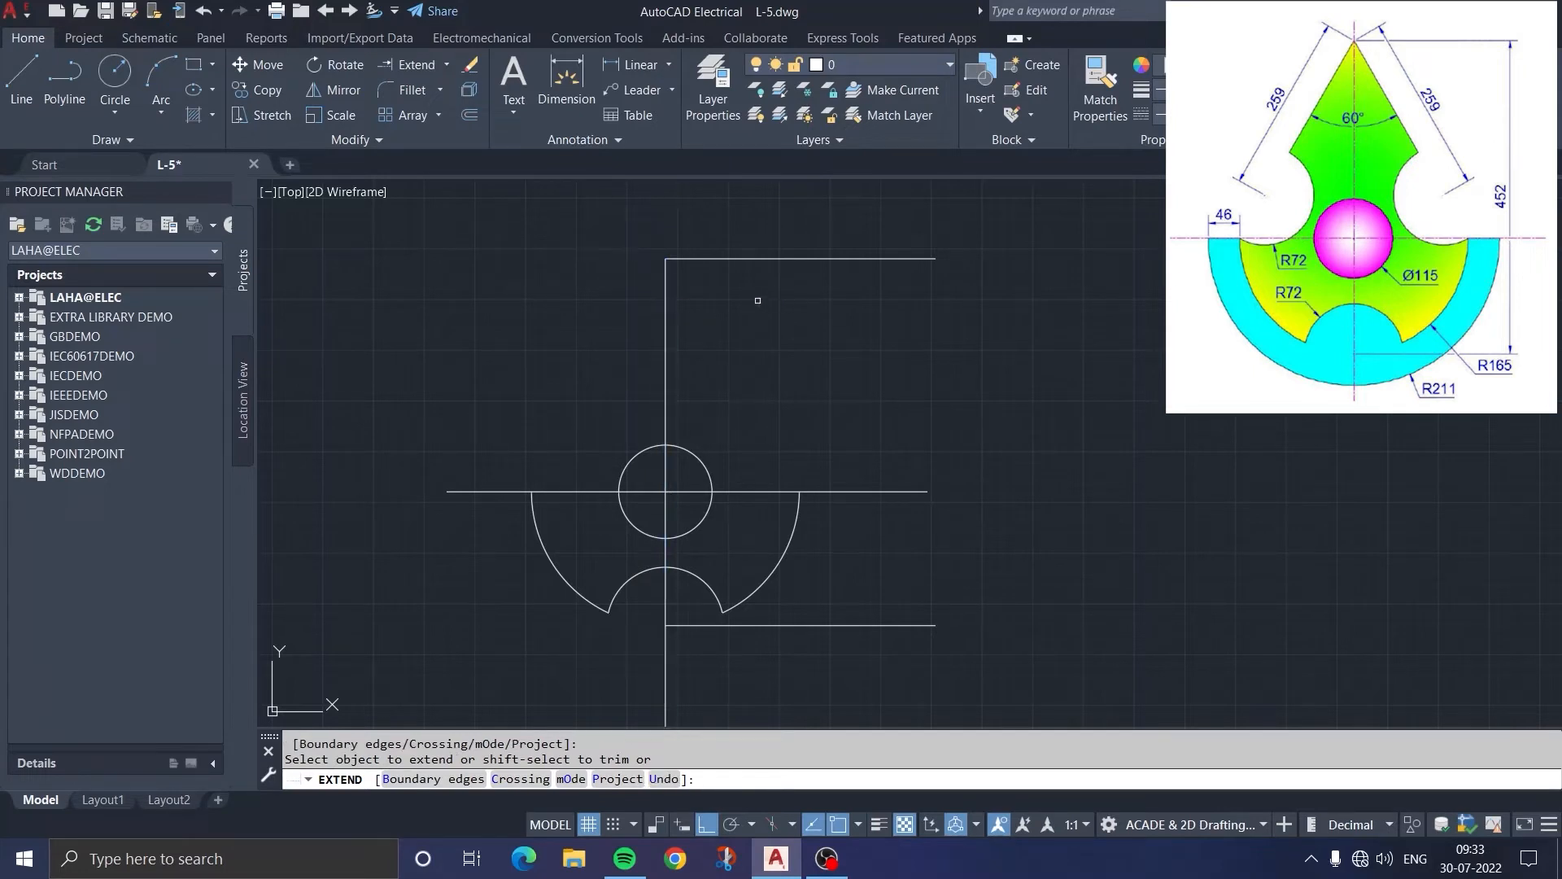
click(670, 305)
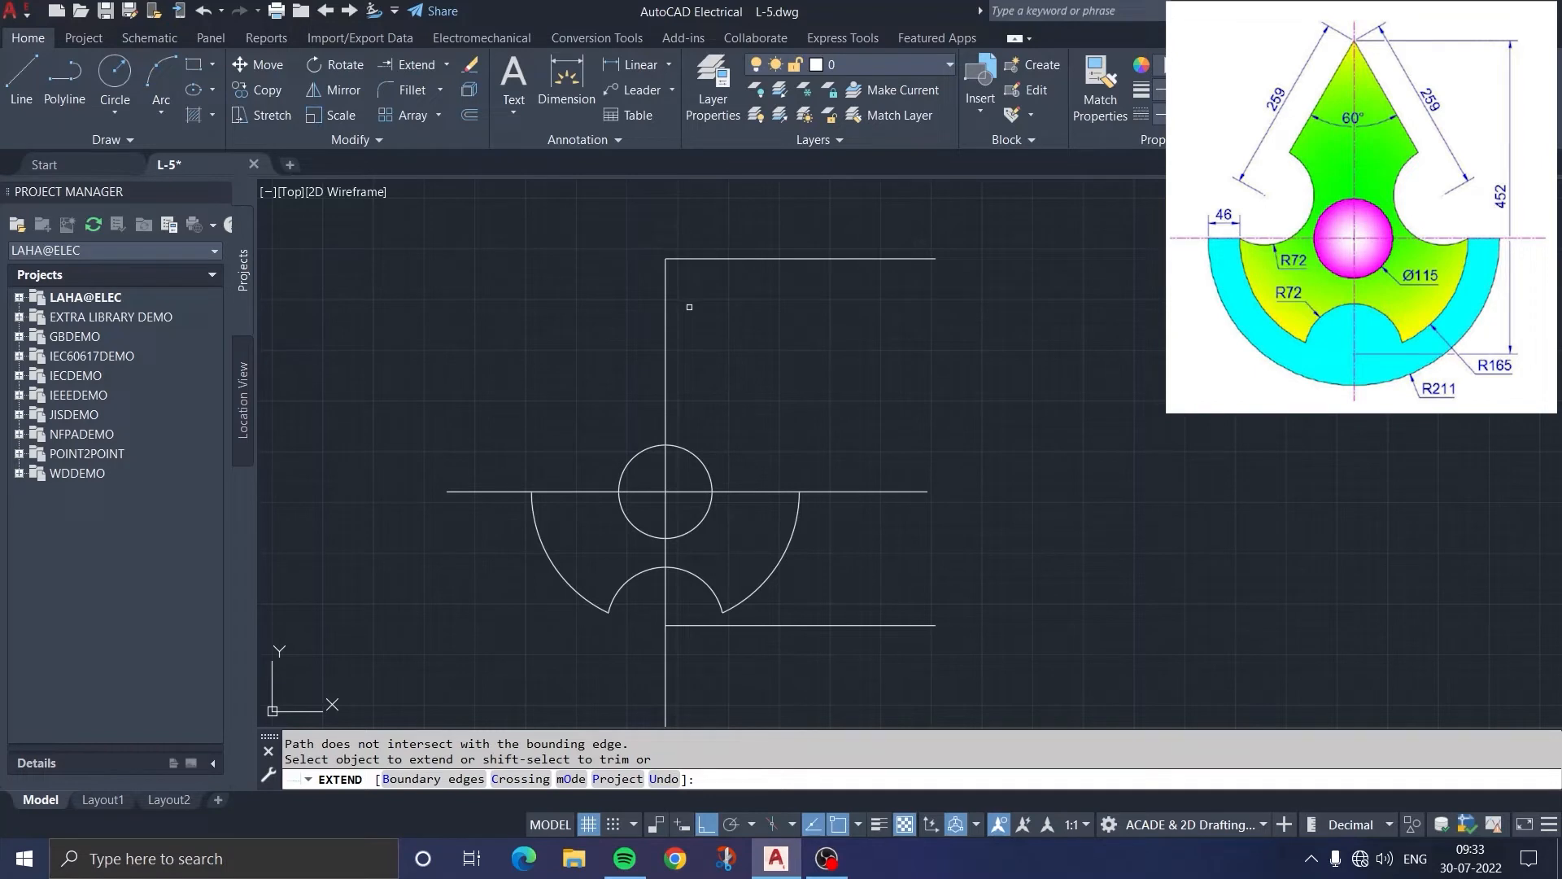
key(Escape)
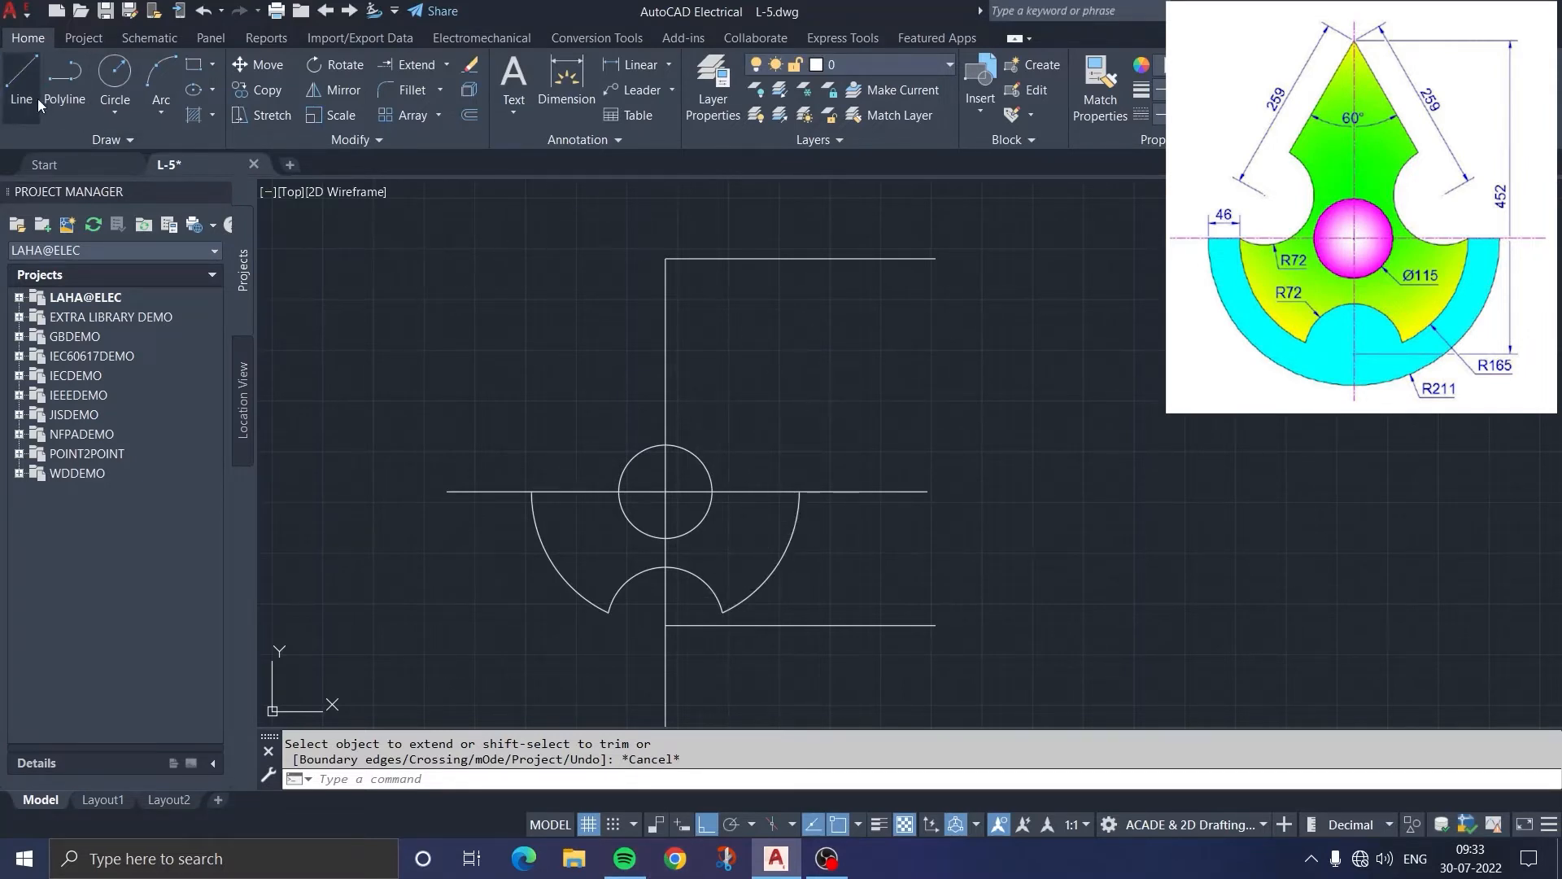
Step: With Ortho off, draw connected lines from the outer arc's left end up to the tip and down to its right end
click(18, 85)
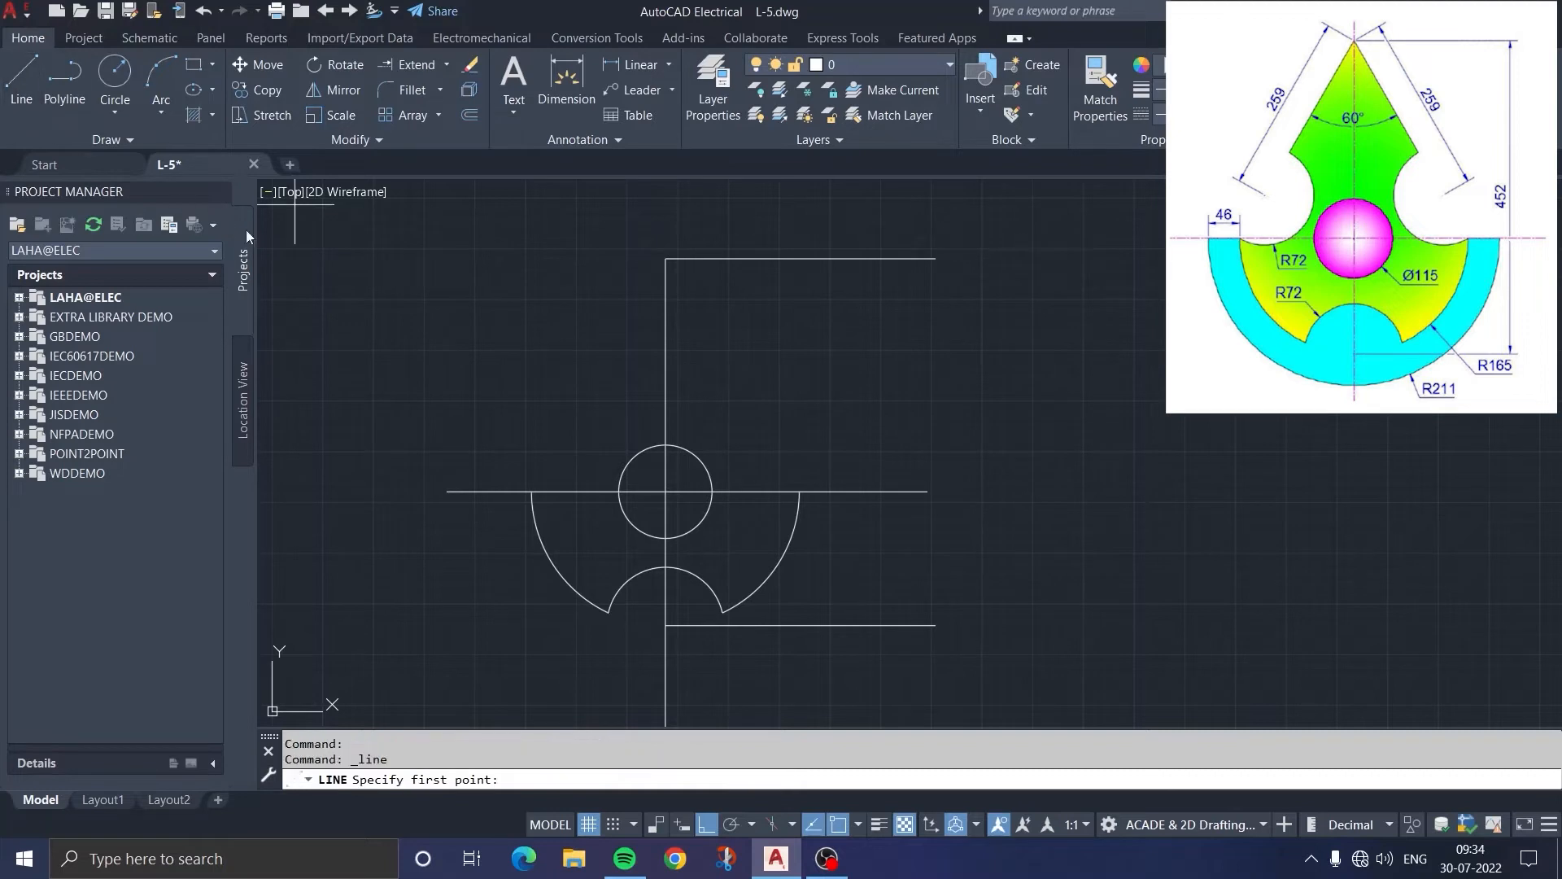
click(532, 491)
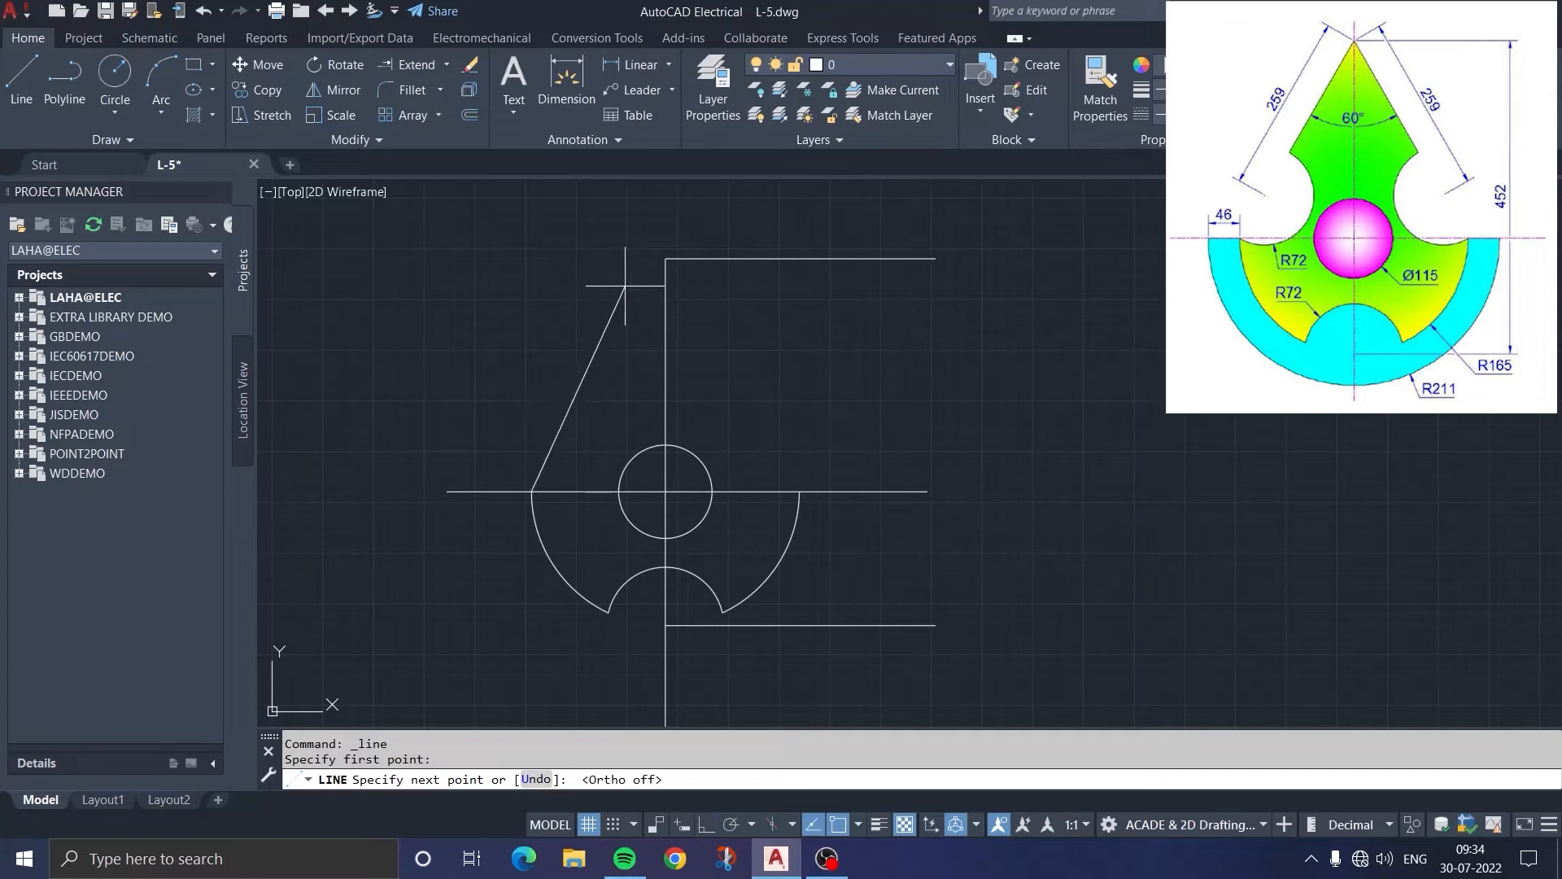
key(F8)
click(665, 258)
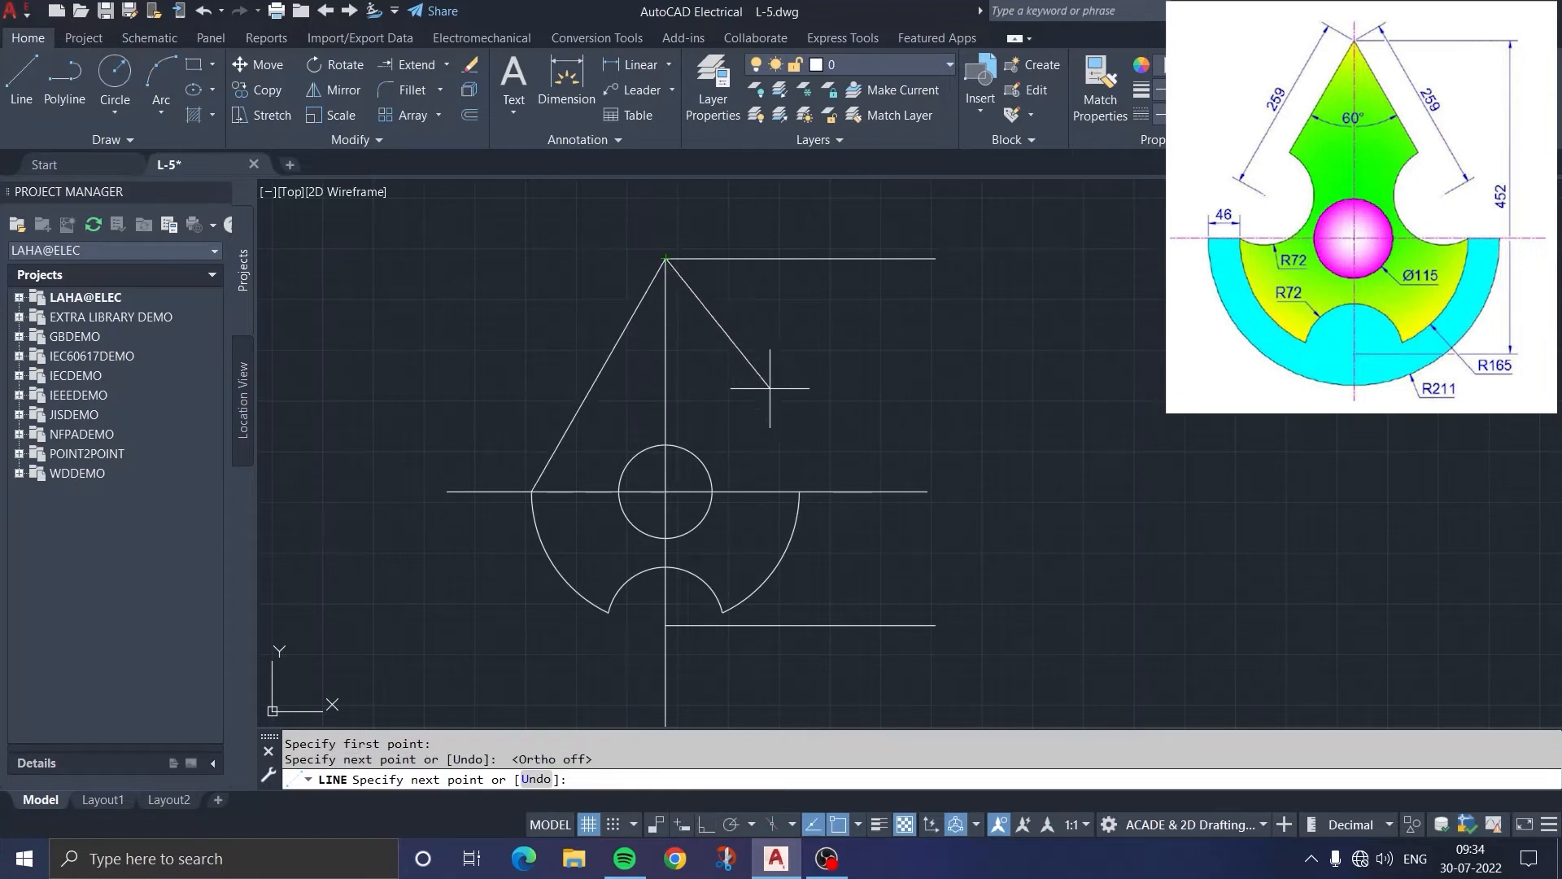
click(799, 490)
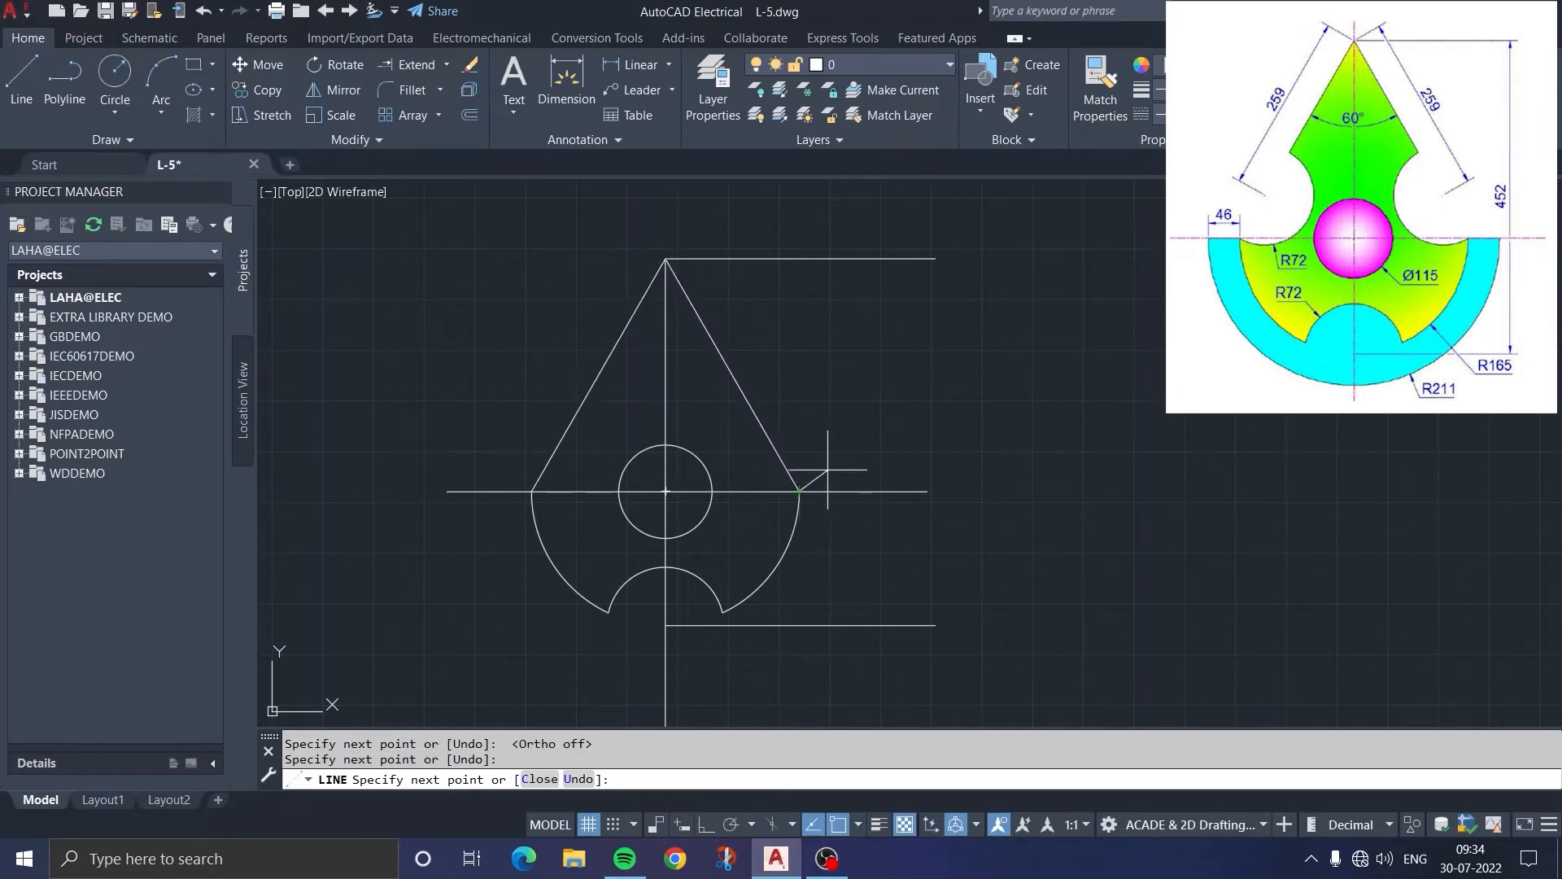
key(Escape)
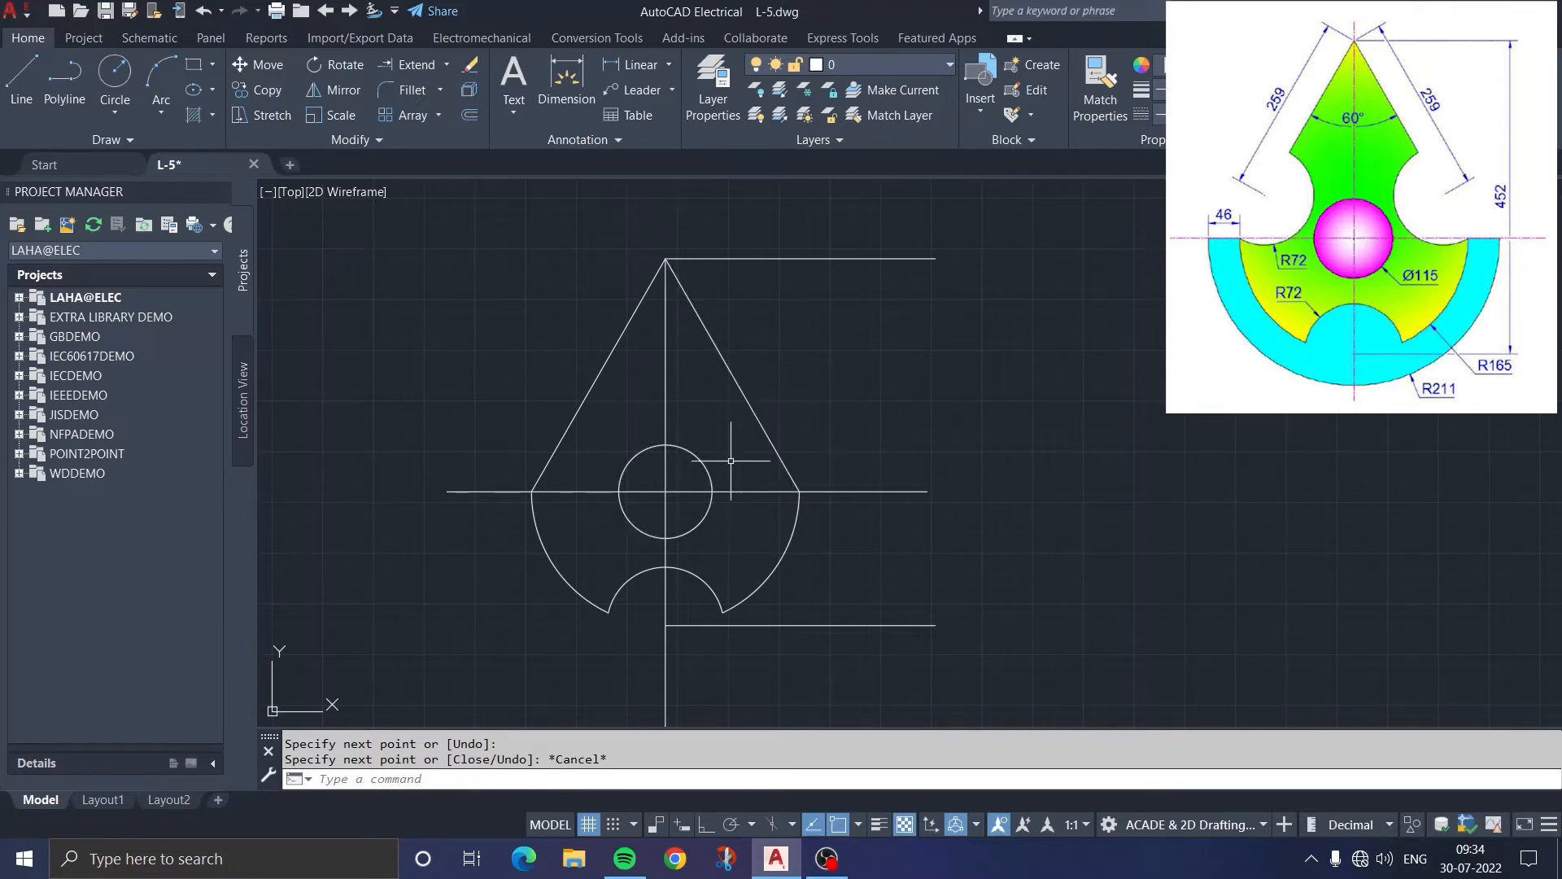
Step: Draw a 259 long line from the tip along the right slanted edge, continuing with a short marker segment outward from its end
mouse_move(771, 442)
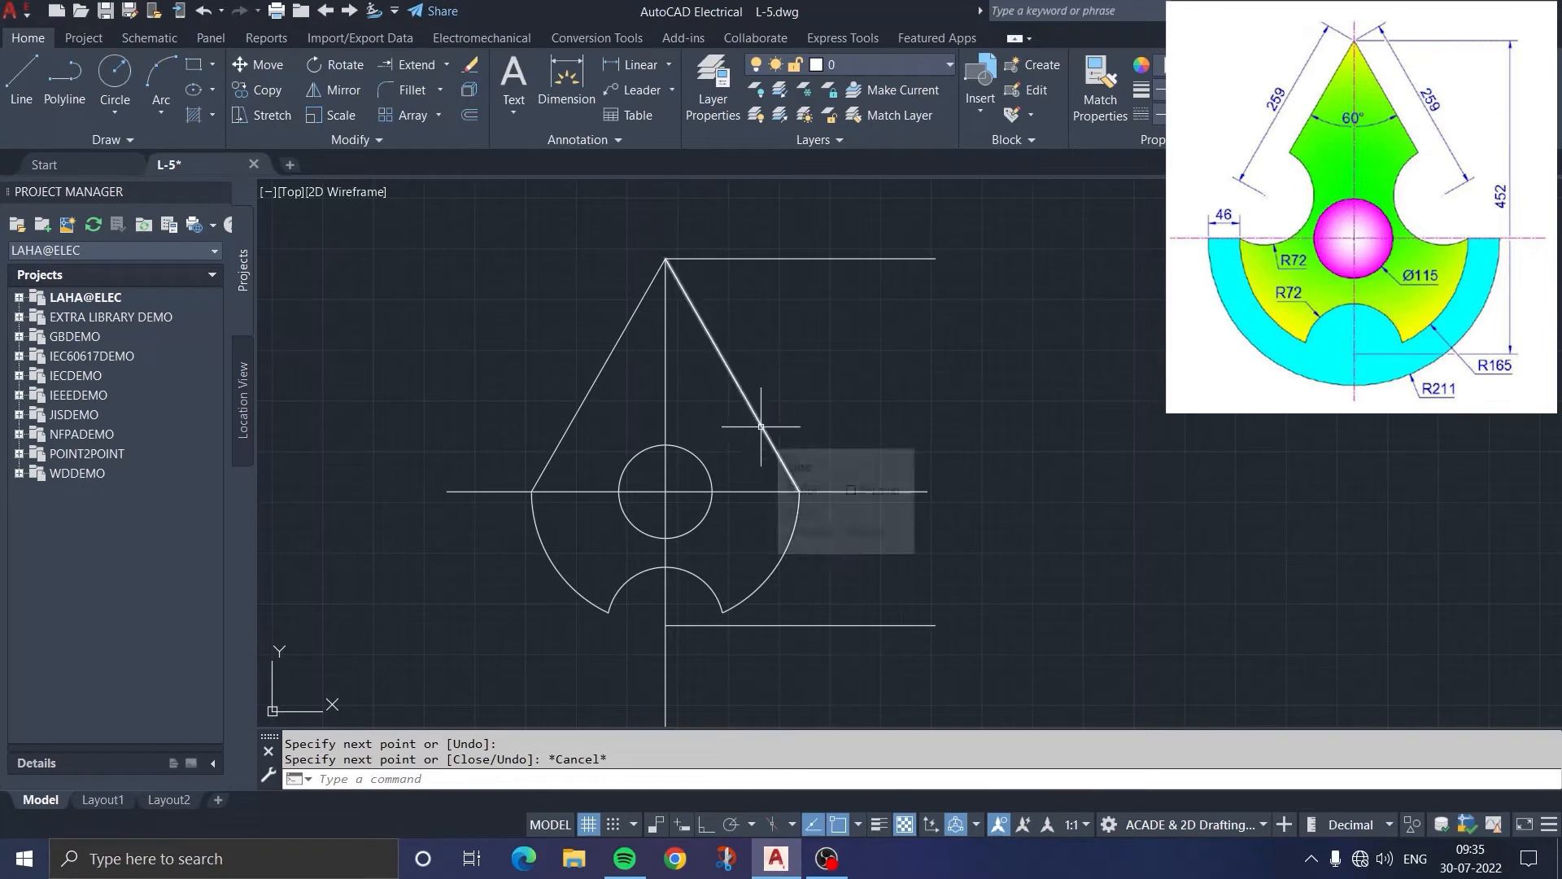
click(21, 89)
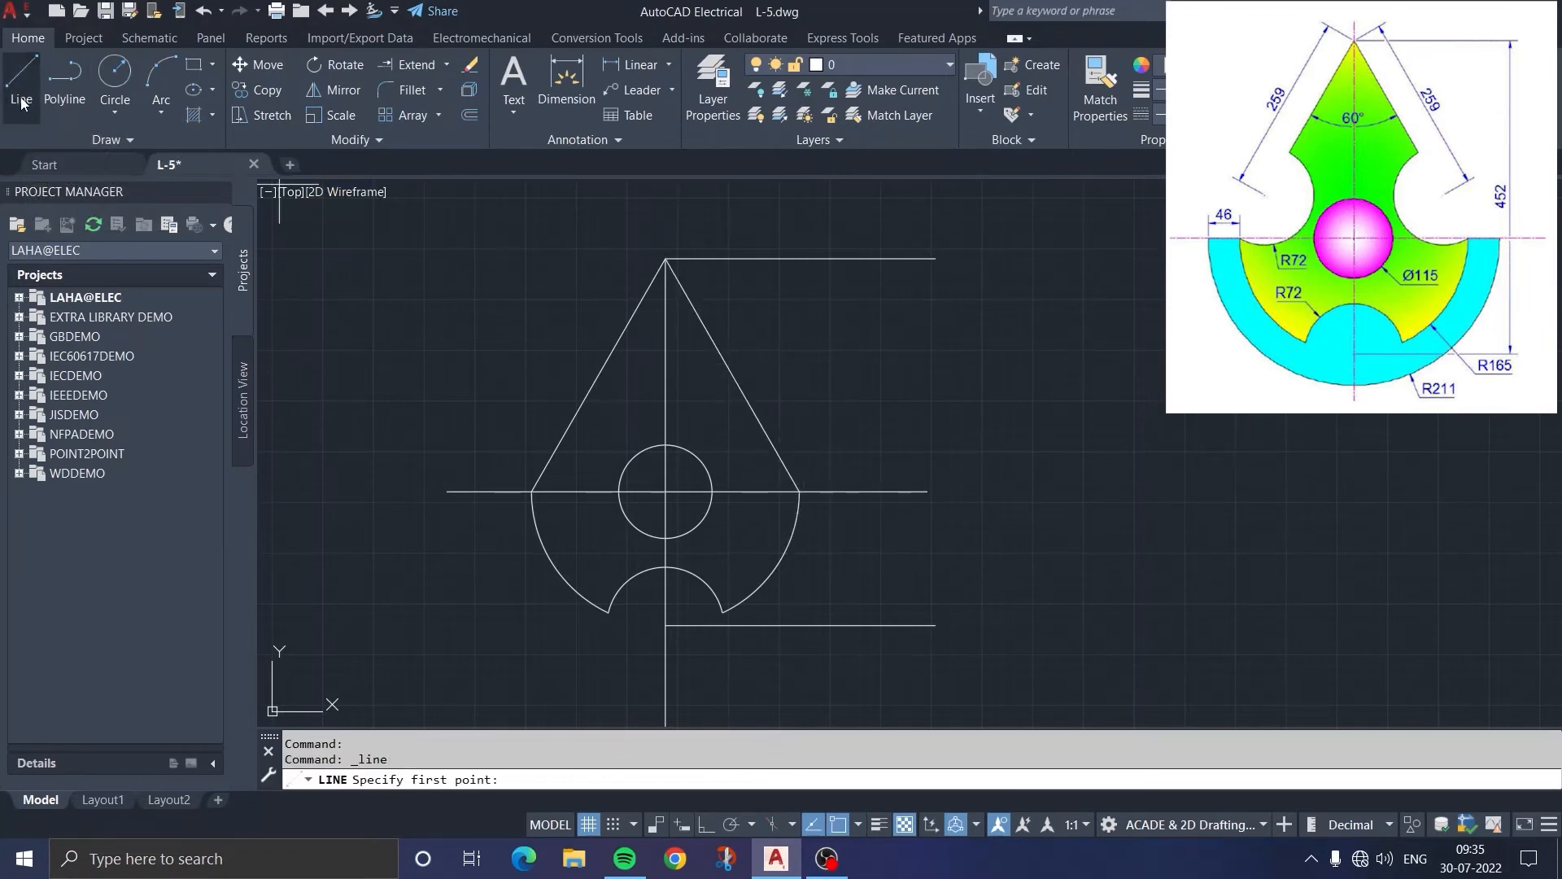
click(665, 259)
scroll(878, 599, down, 2)
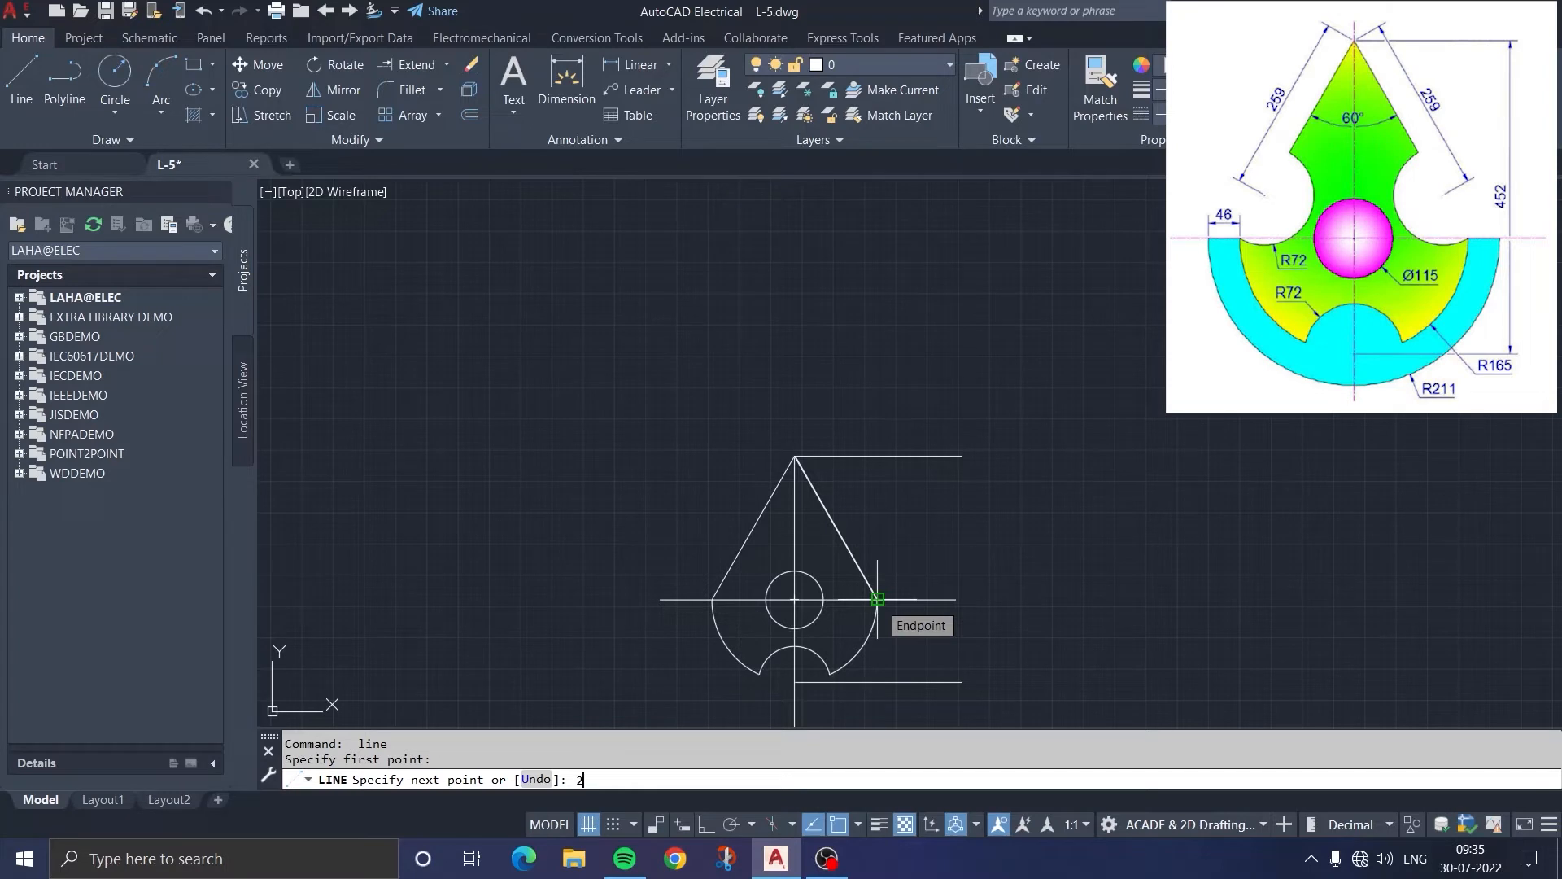
key(Return)
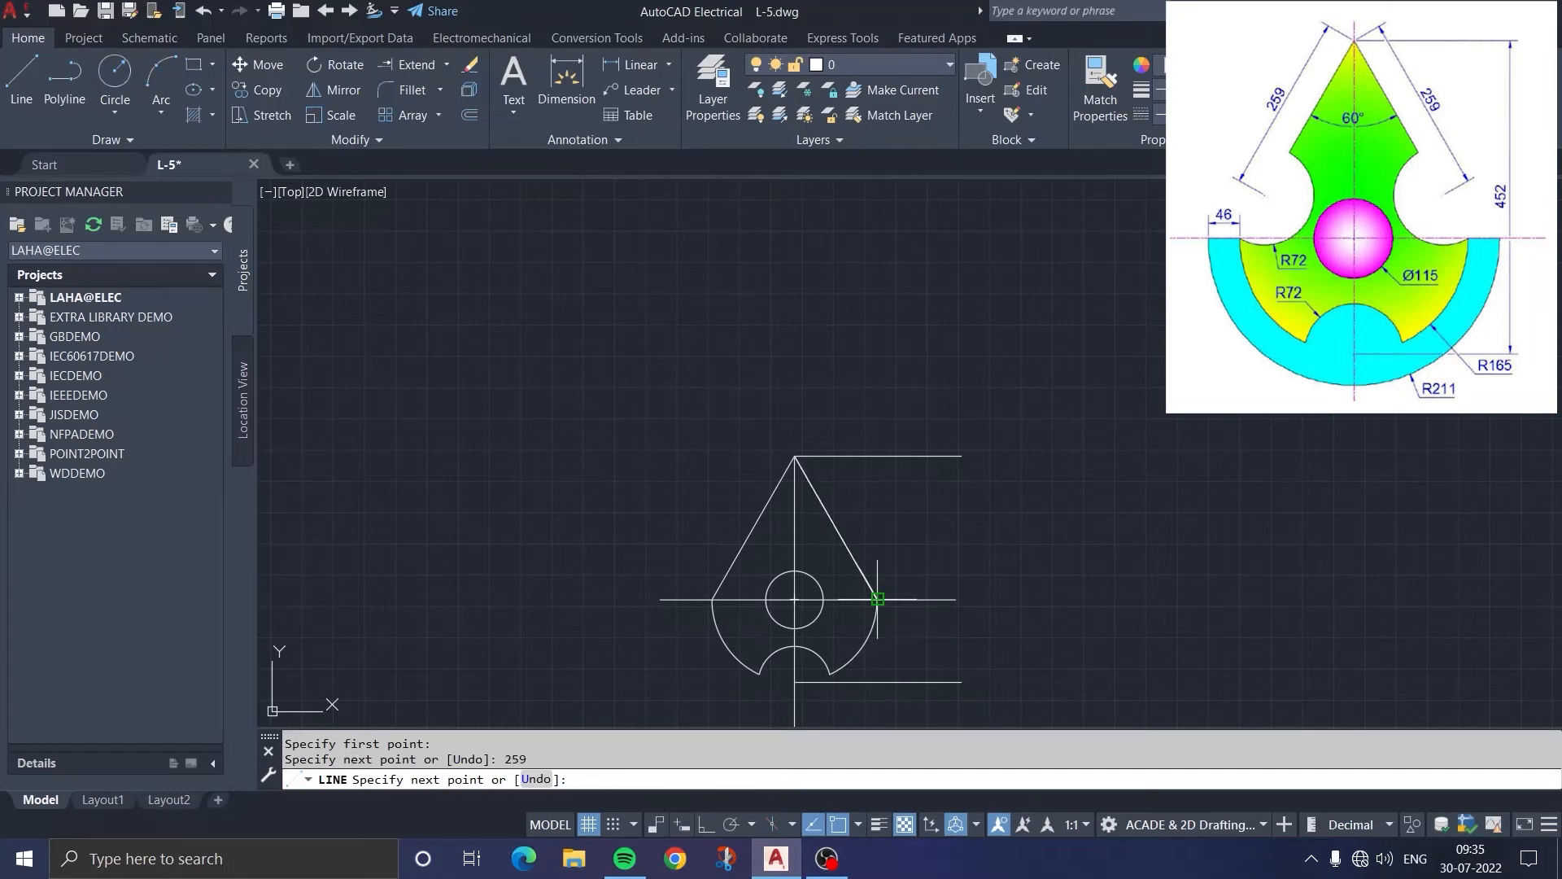
click(911, 539)
key(Escape)
Step: Draw a circle of radius 72 centred at the end of the 259 line on the right slanted edge
scroll(875, 575, up, 5)
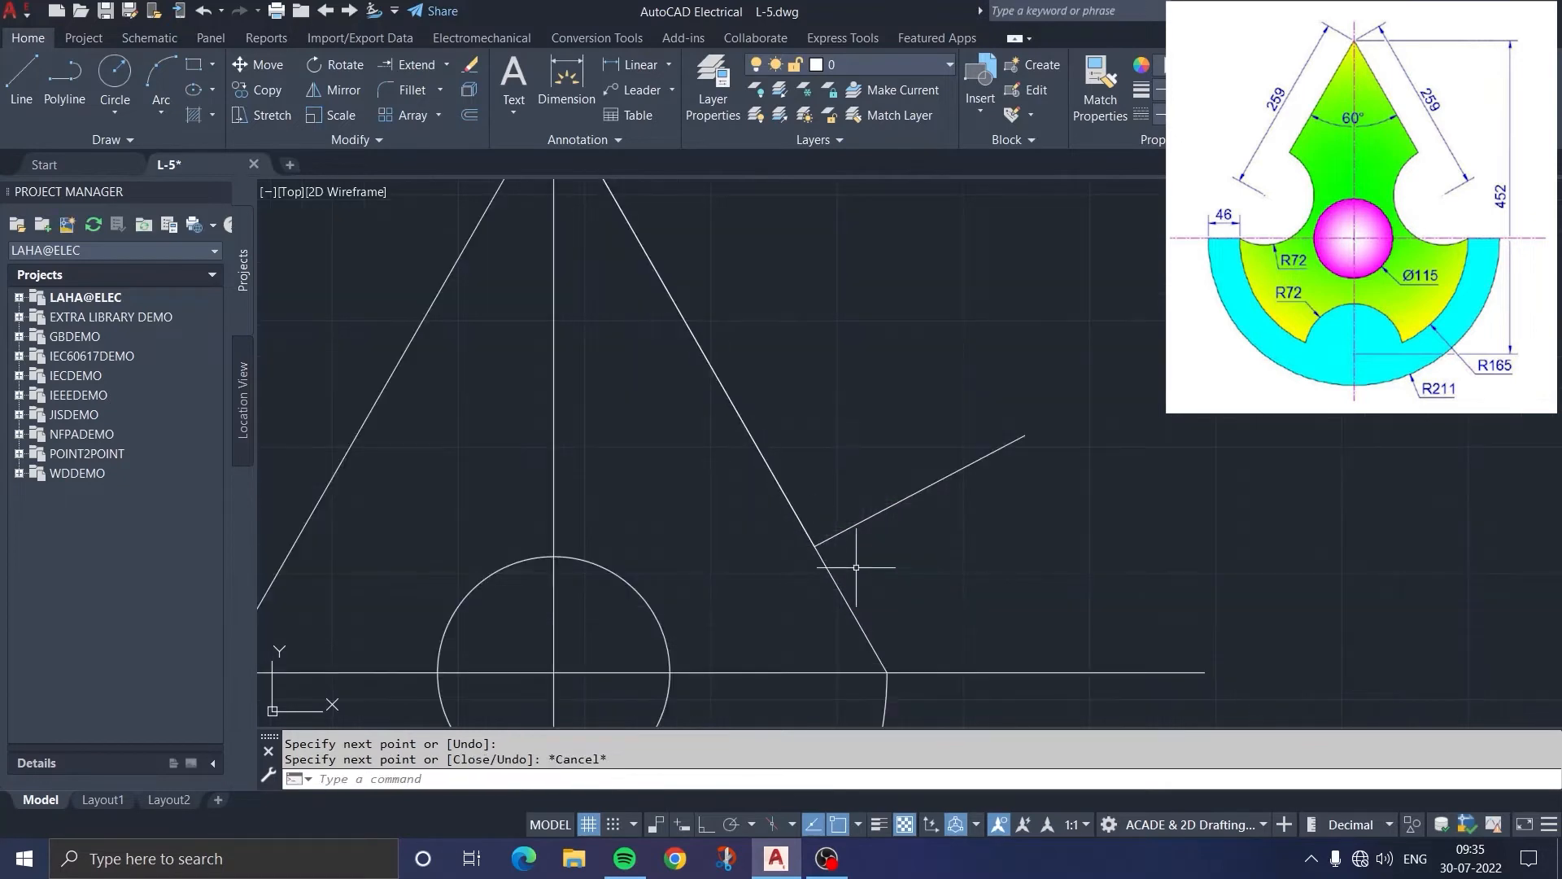
scroll(813, 541, up, 2)
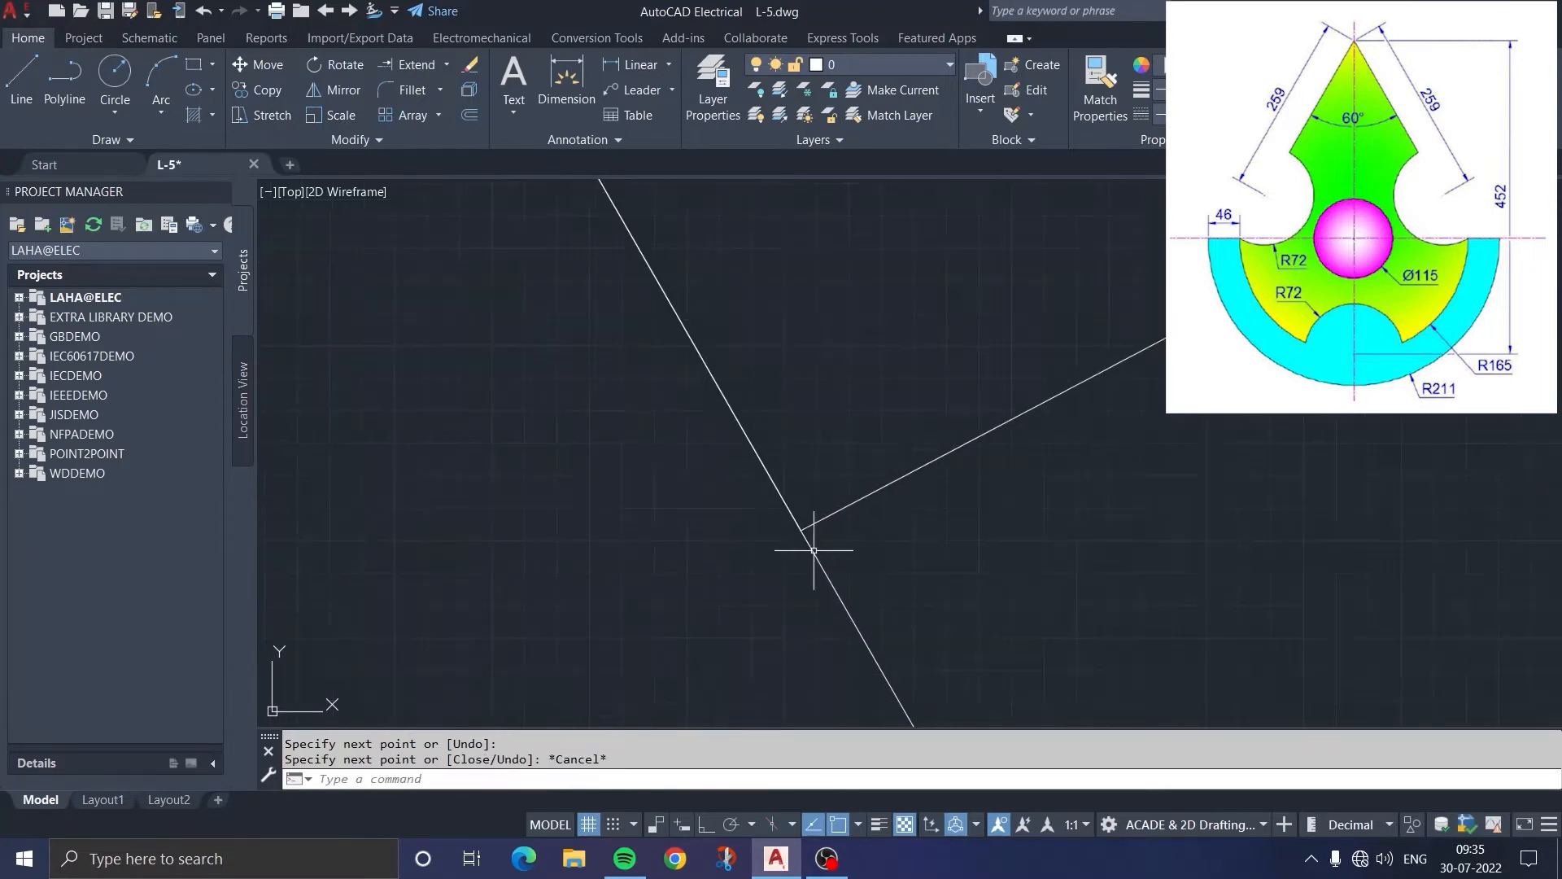
scroll(814, 542, down, 5)
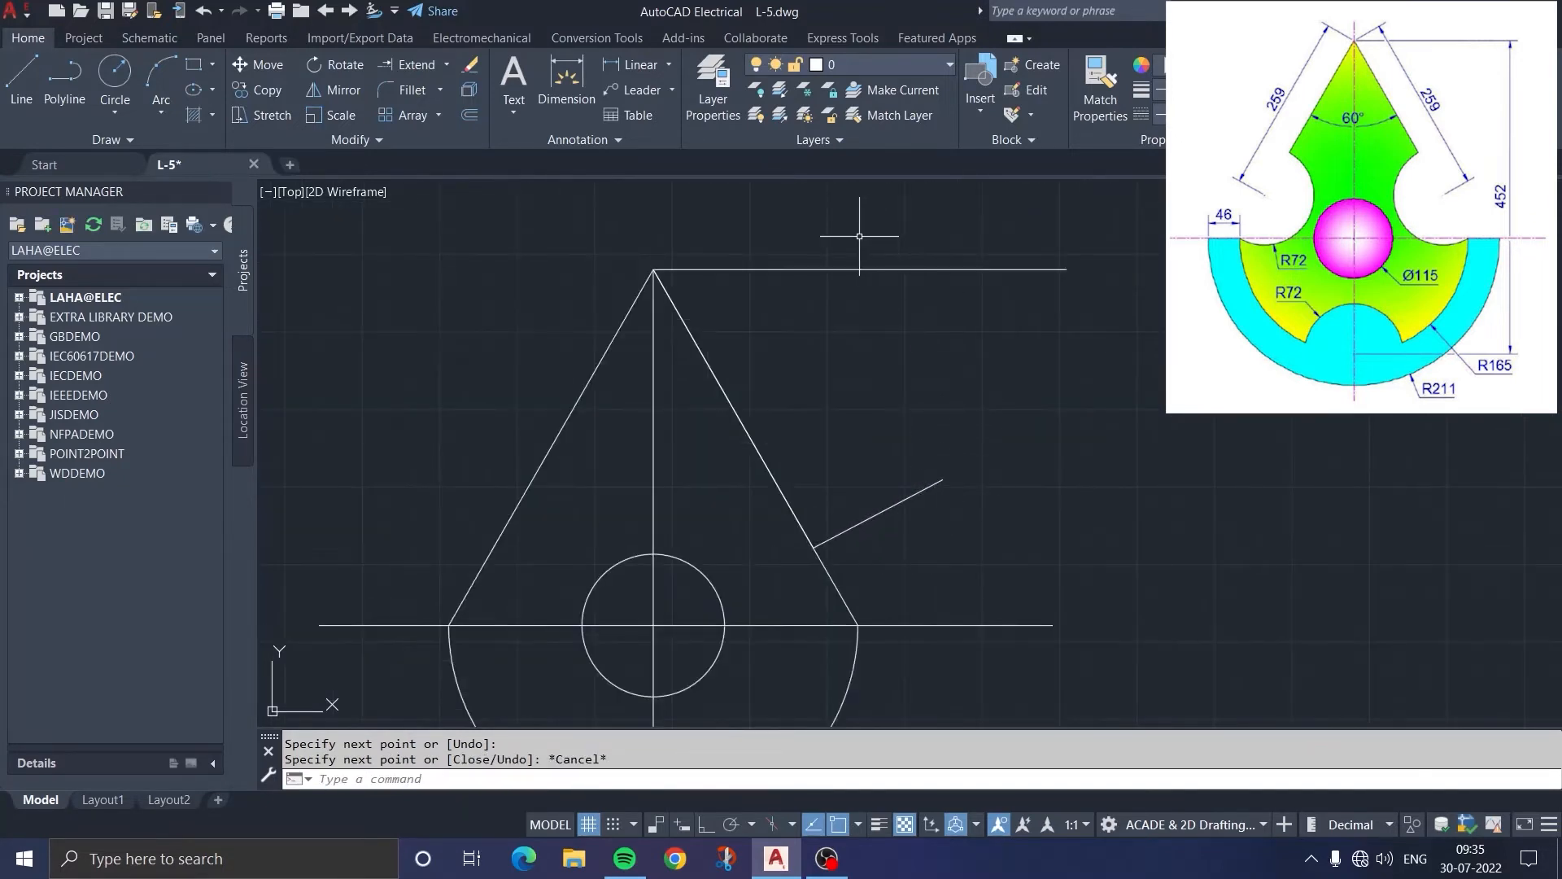
click(119, 107)
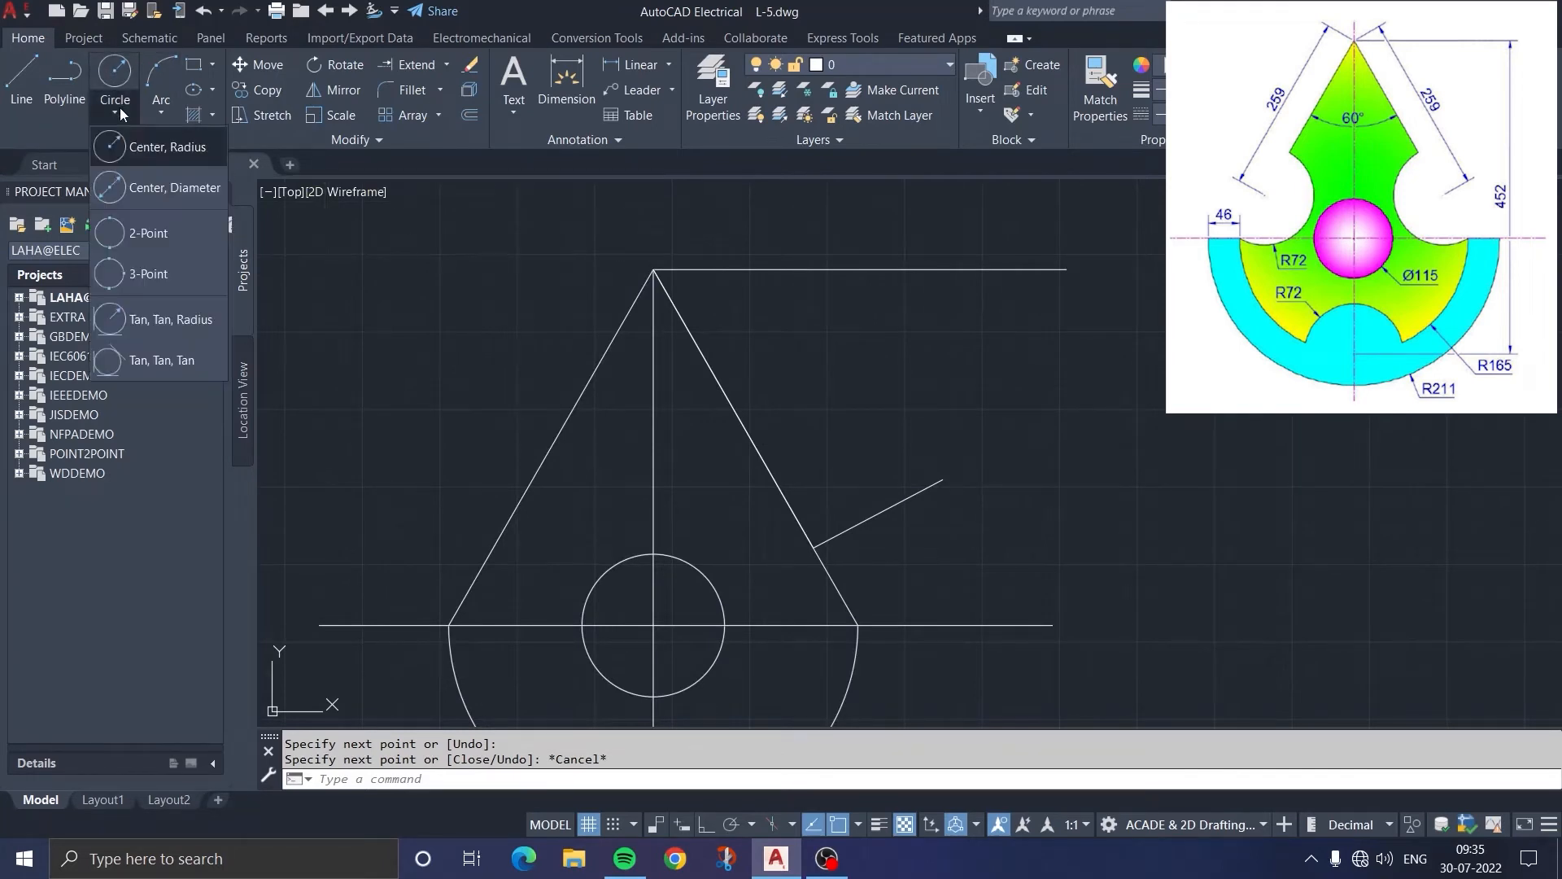
click(149, 145)
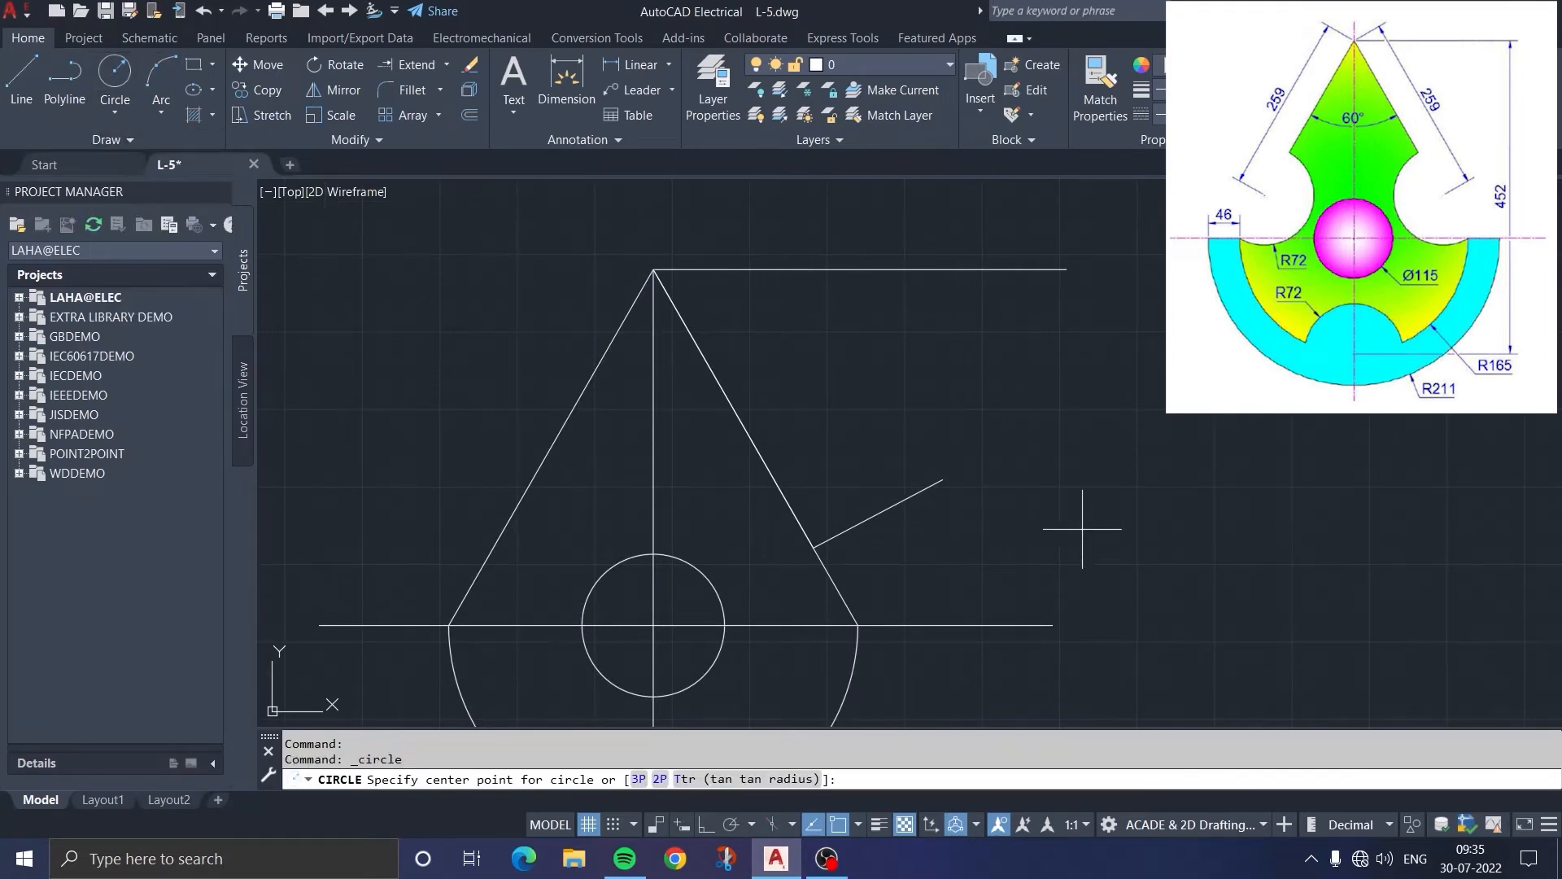
click(814, 547)
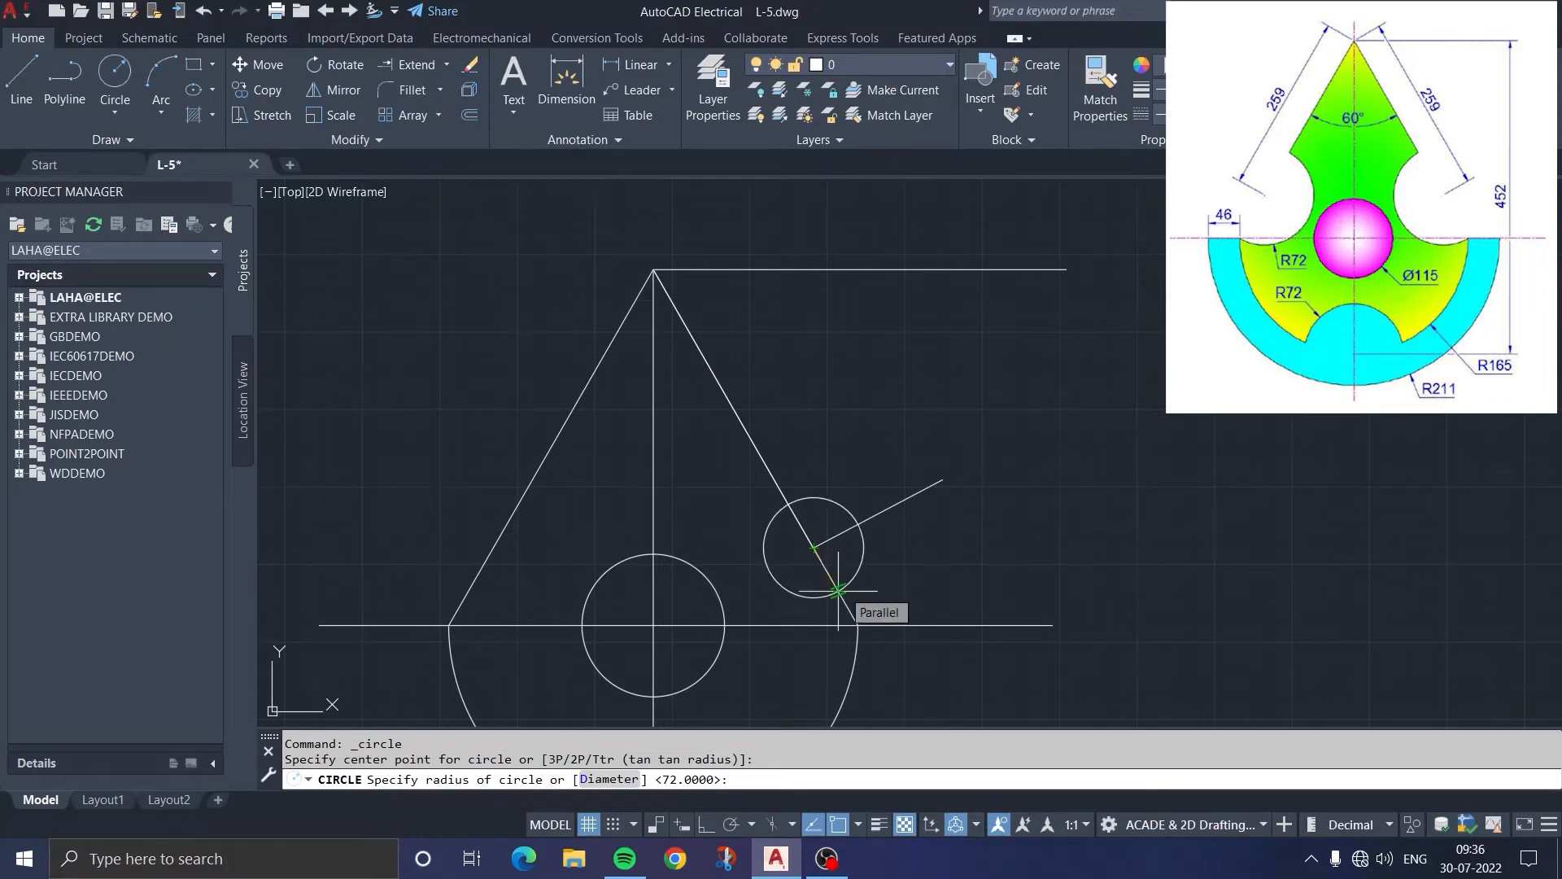
key(Return)
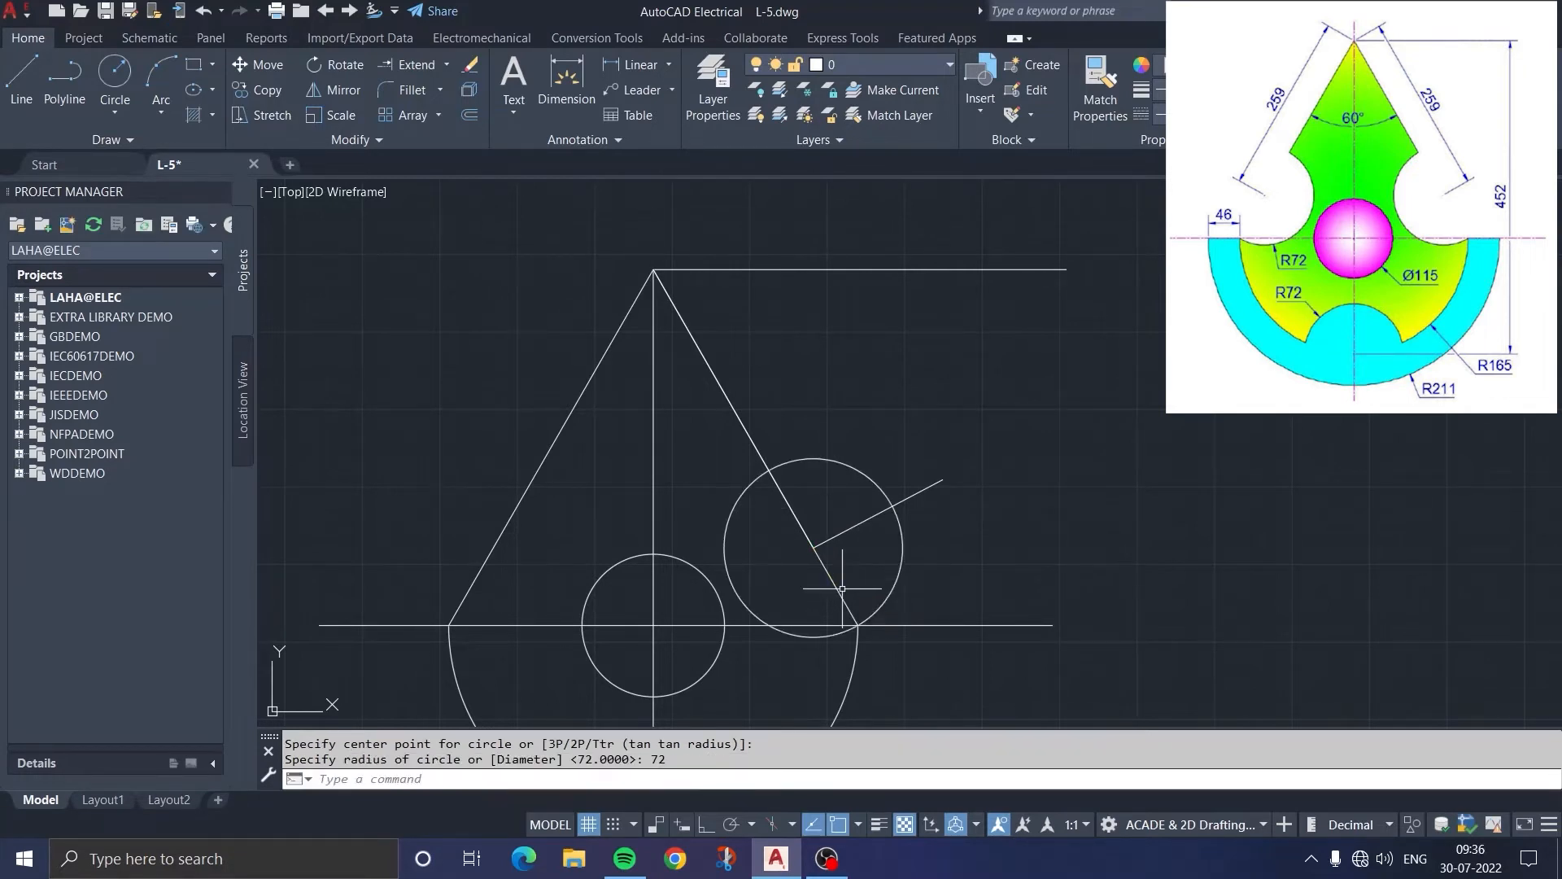
Step: Trim the marker segment, the outer part of the right 72 radius circle and the slanted edge inside it, leaving the concave arc
click(446, 65)
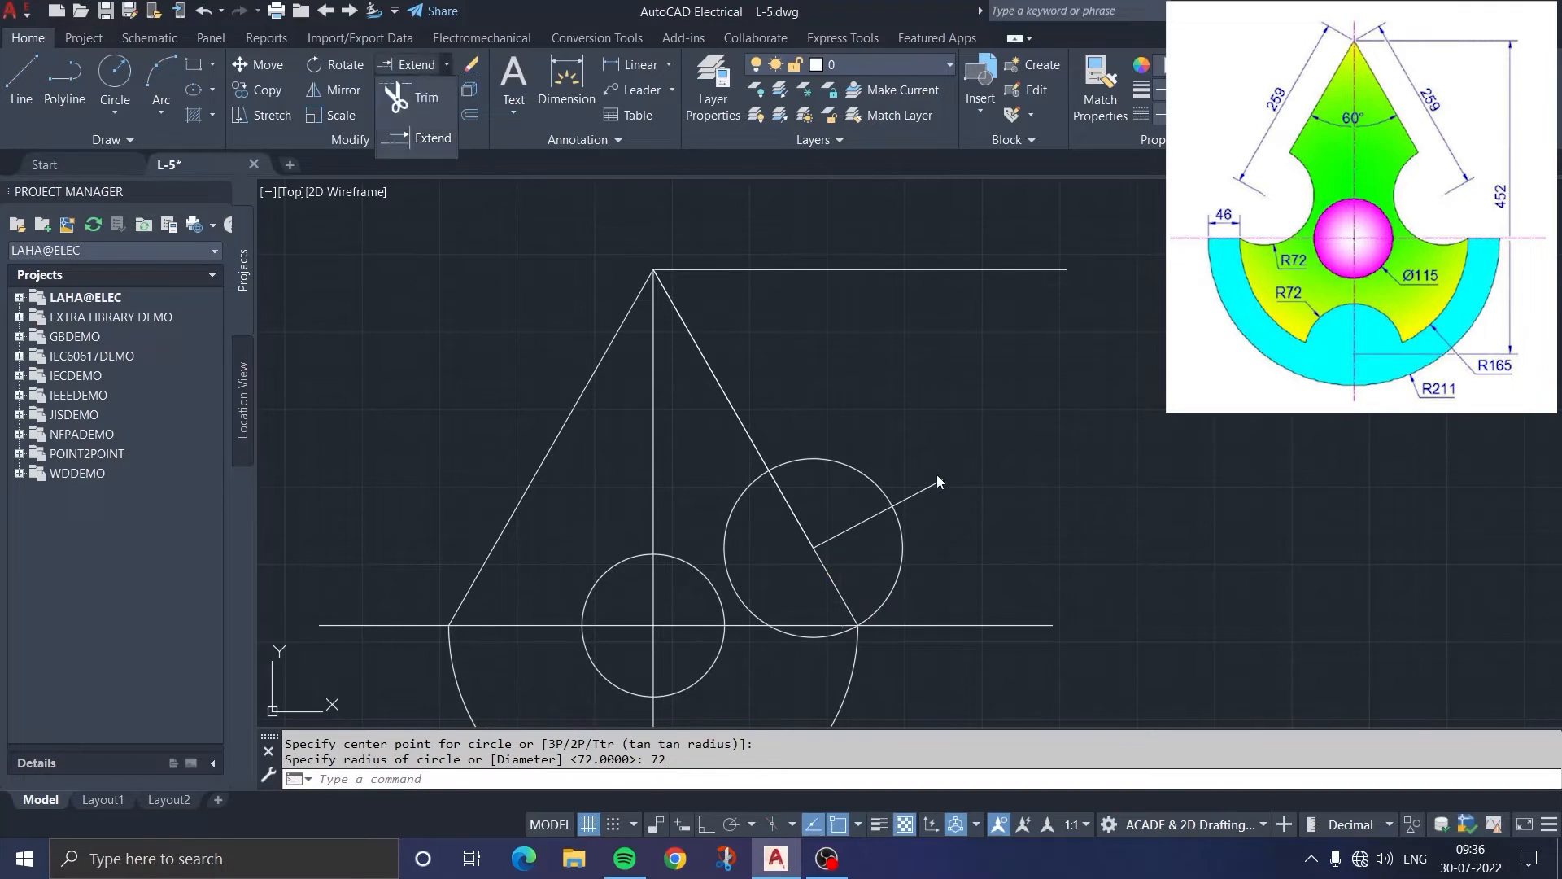
click(415, 98)
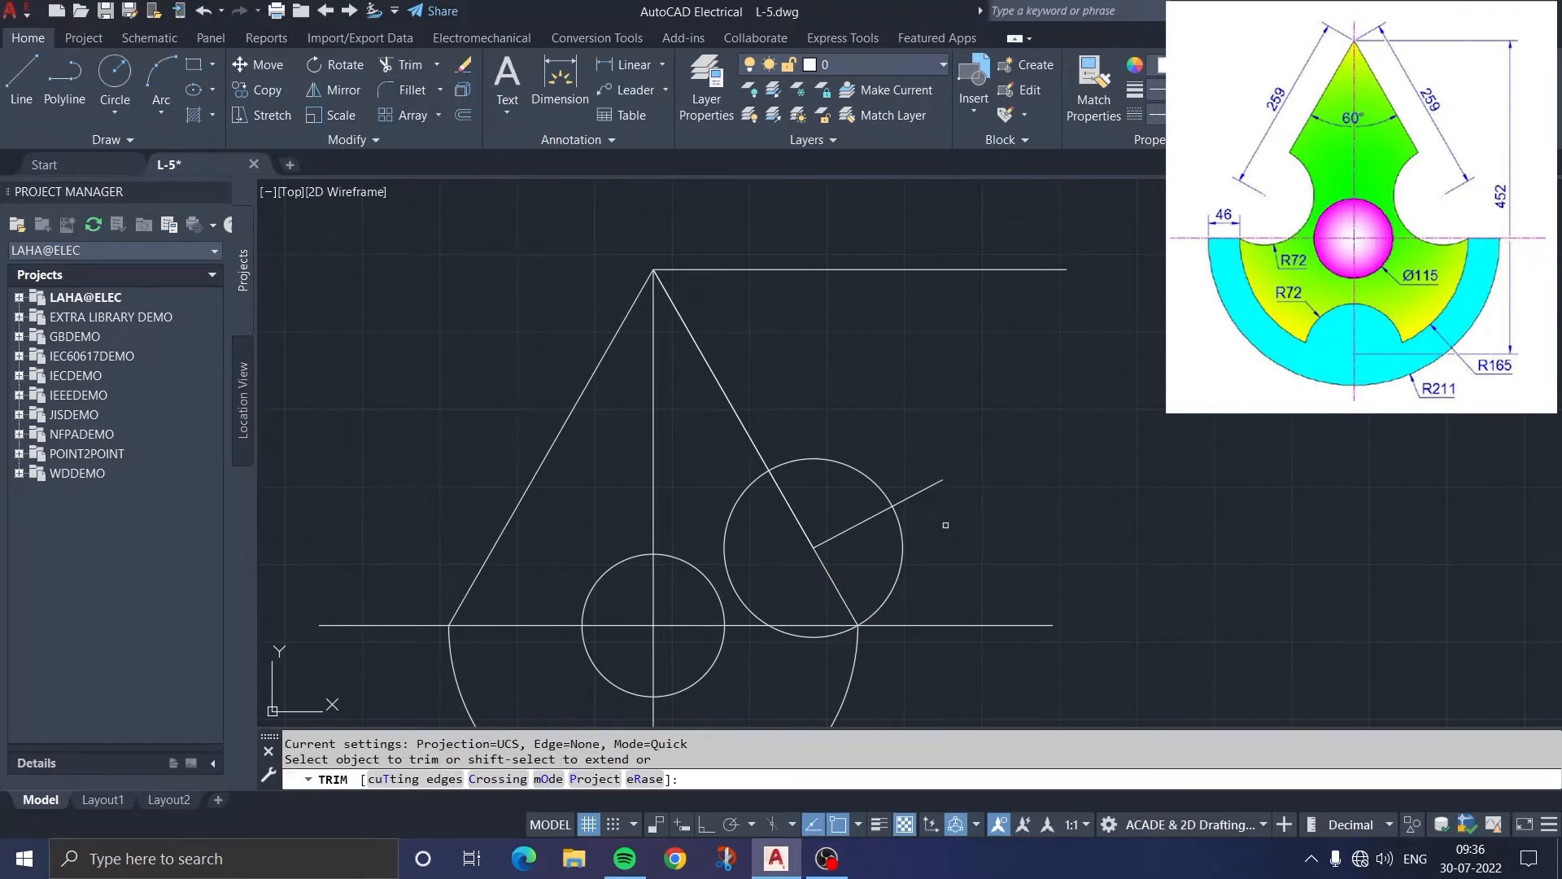
mouse_move(926, 534)
mouse_down()
mouse_move(862, 516)
mouse_move(869, 426)
mouse_move(797, 538)
mouse_move(888, 513)
mouse_move(905, 485)
mouse_move(931, 492)
mouse_up()
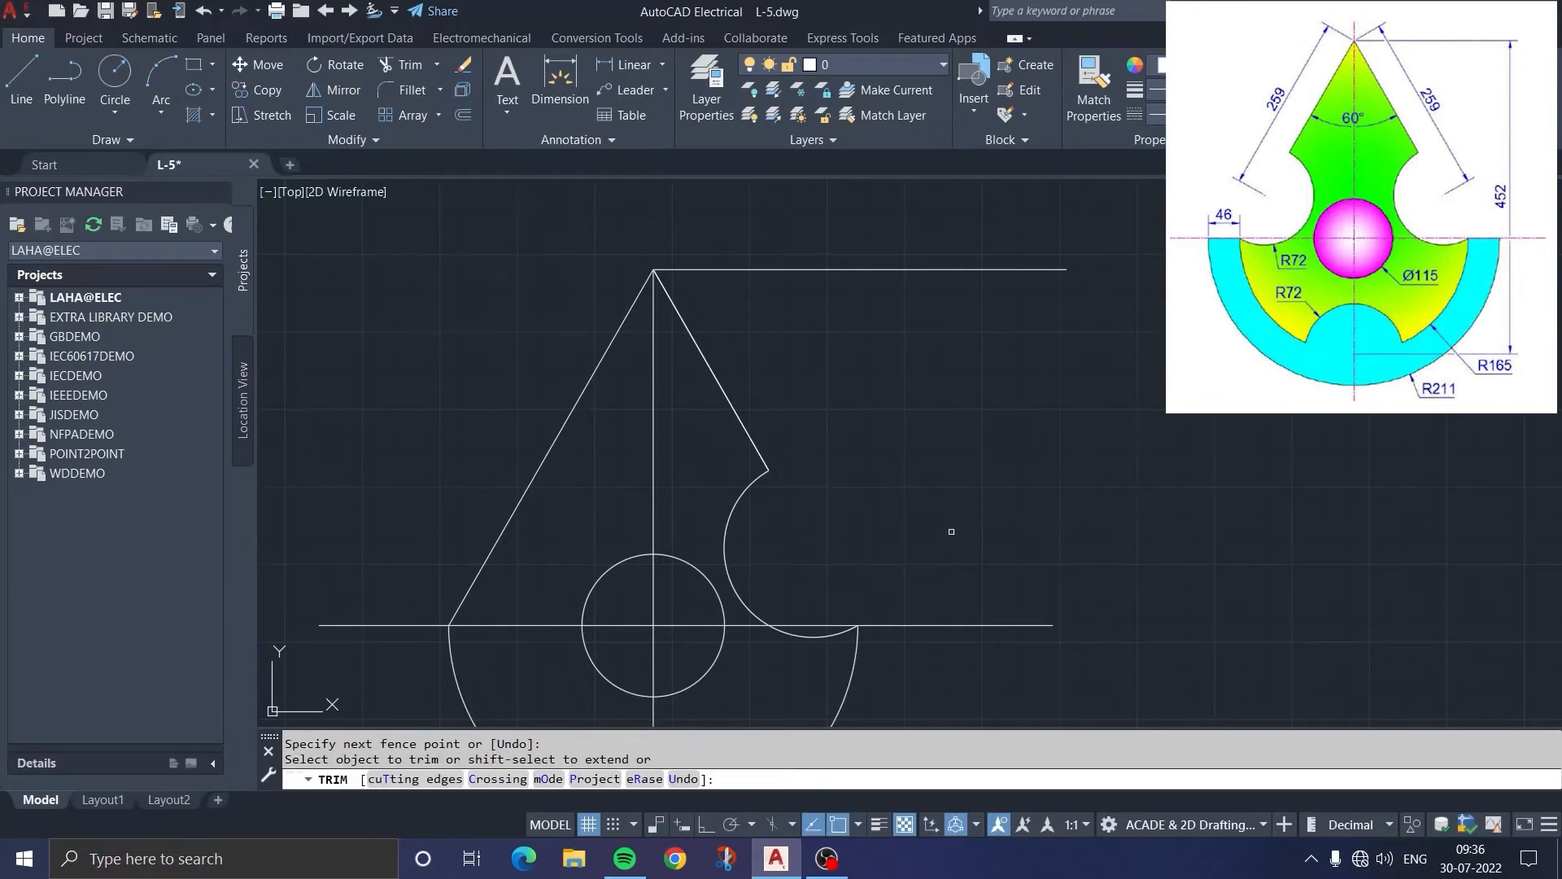
key(Escape)
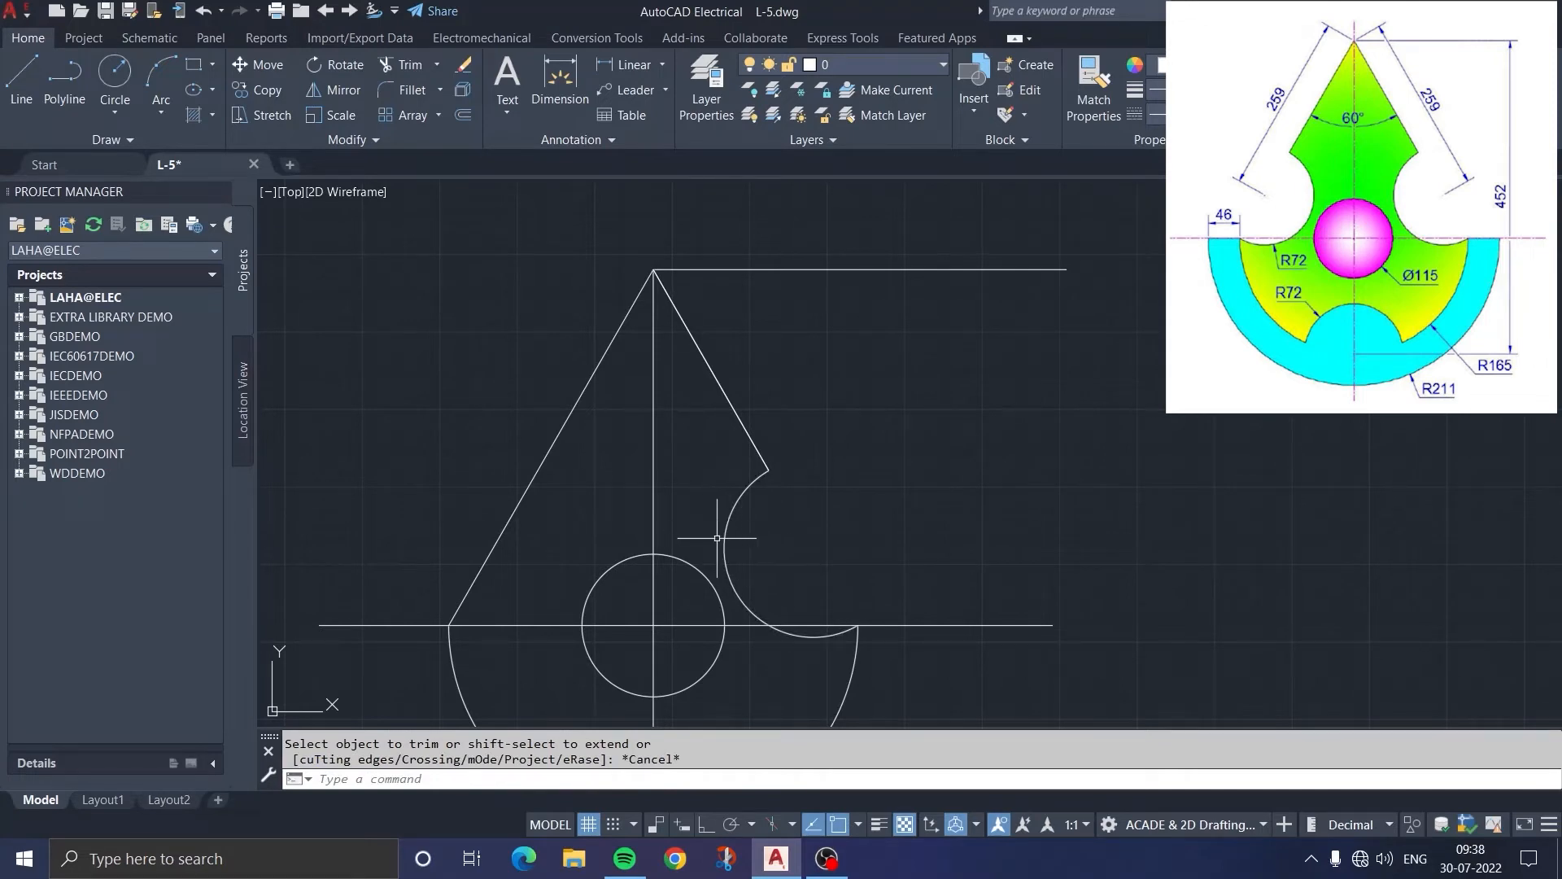
Step: Mirror the right concave arc to the left about the vertical centre line, keeping the source arc
click(343, 91)
click(725, 551)
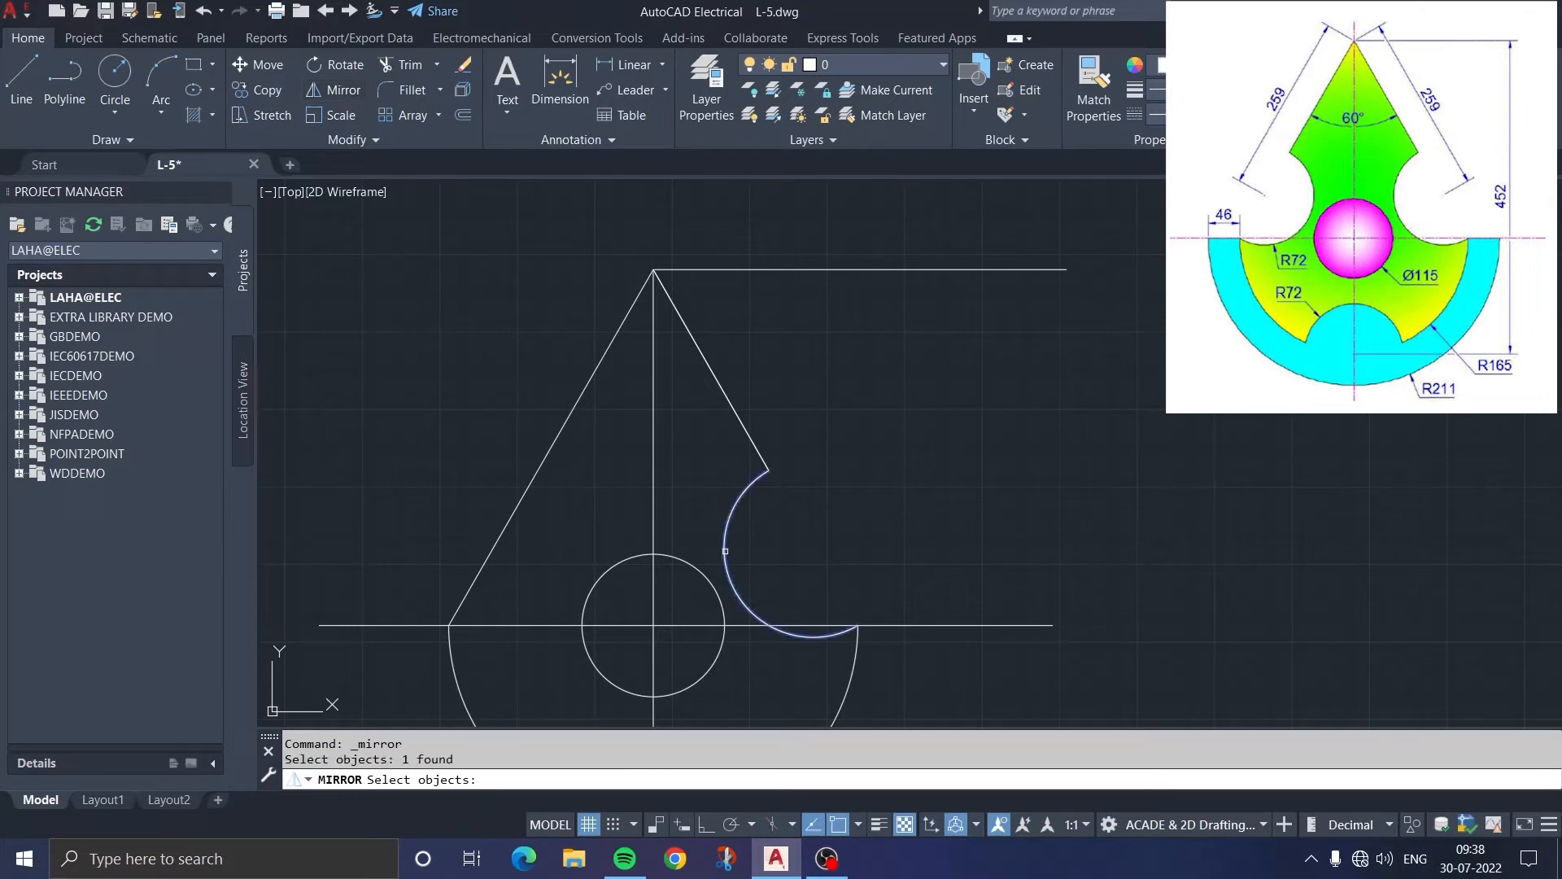
key(Return)
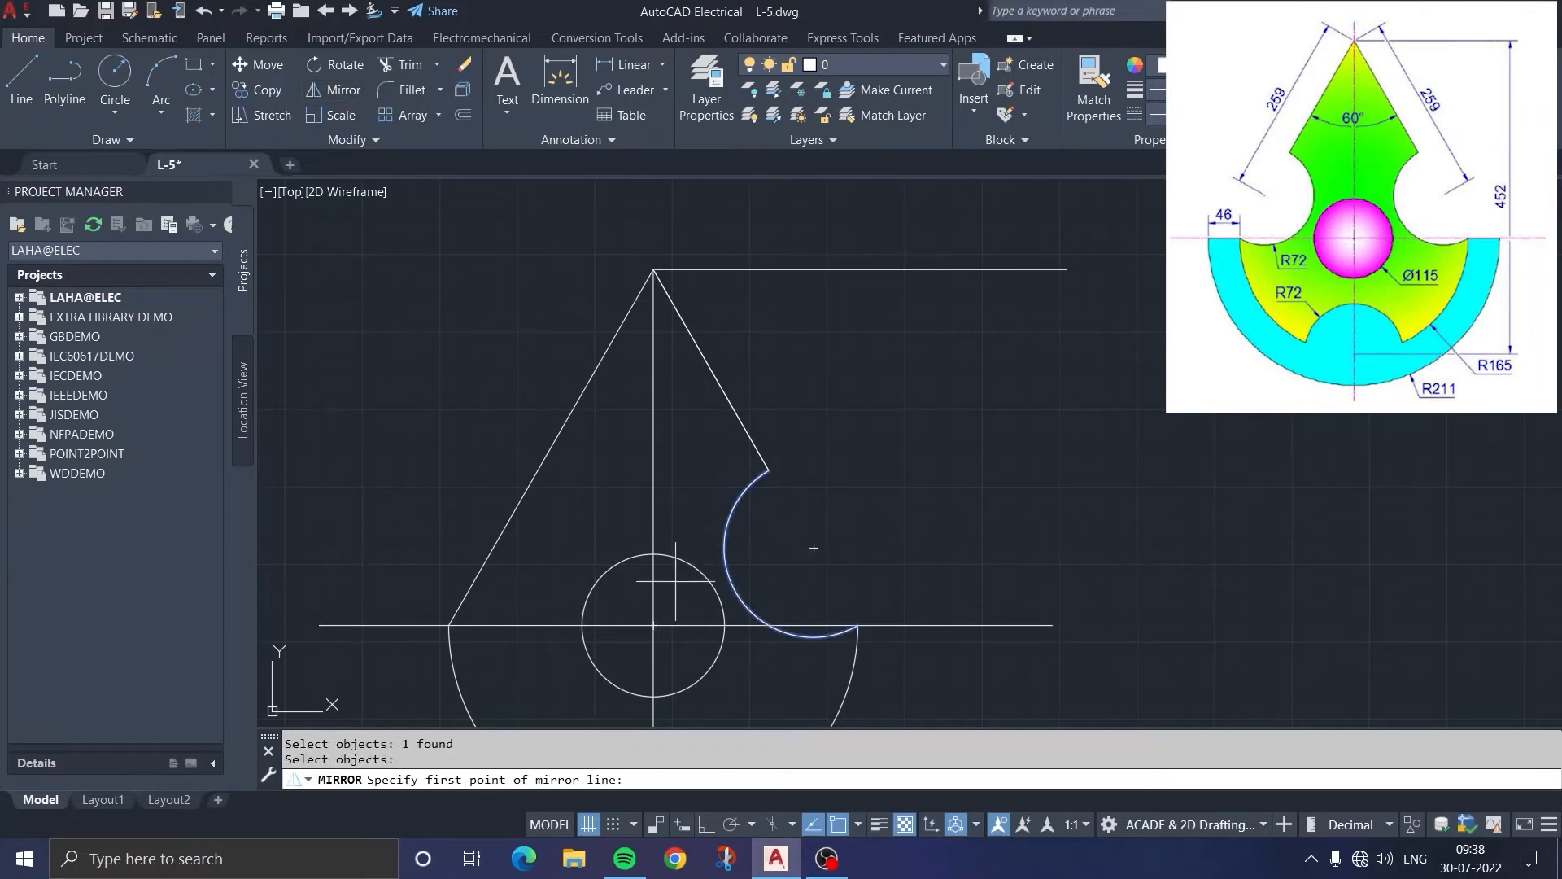
click(653, 625)
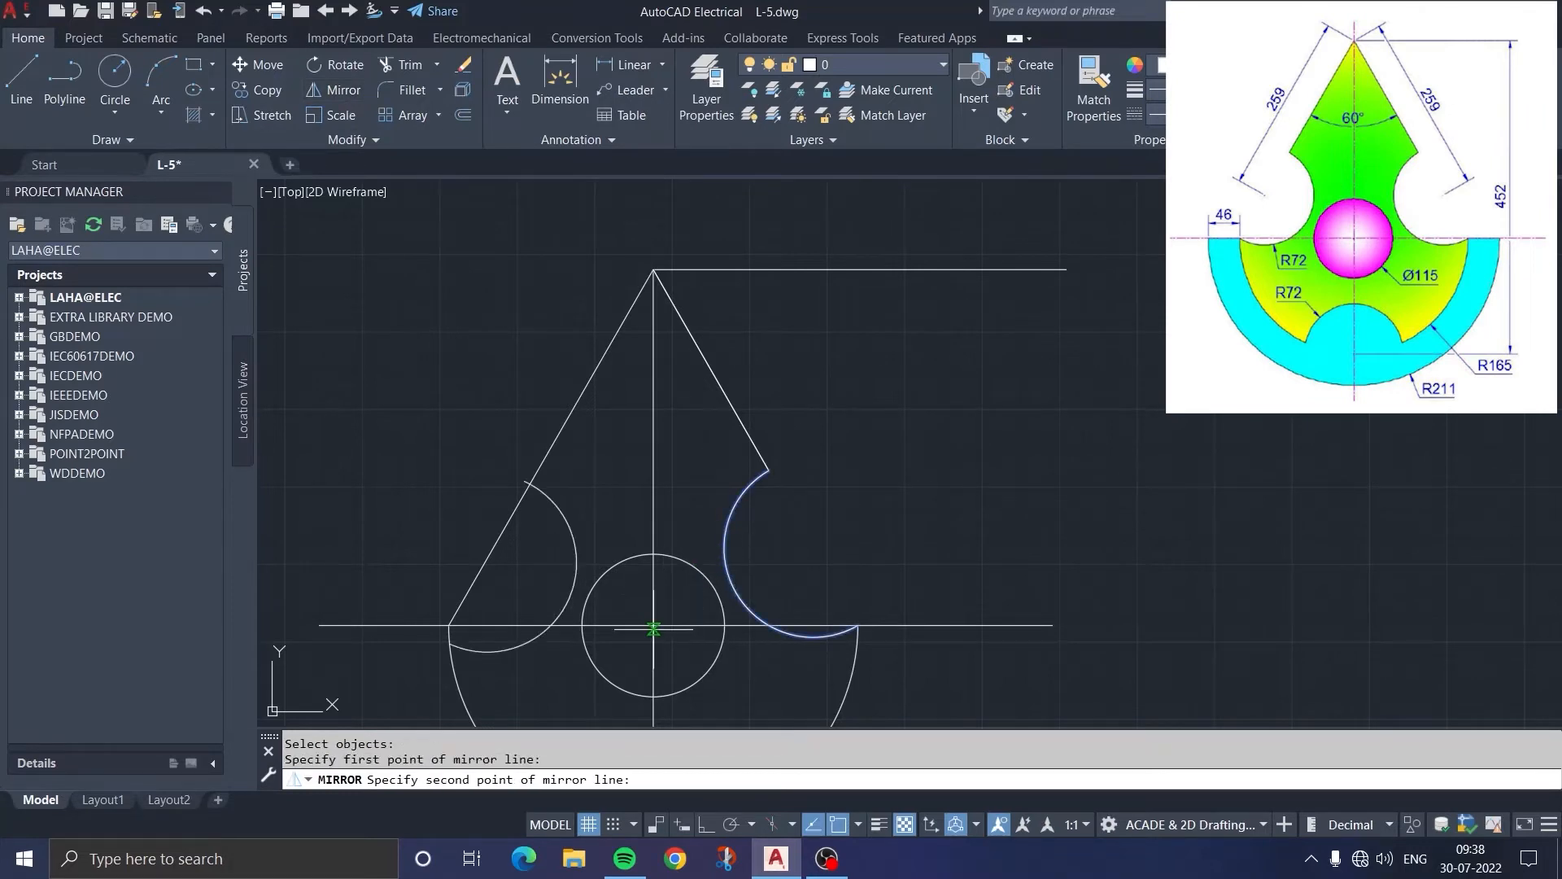
click(653, 269)
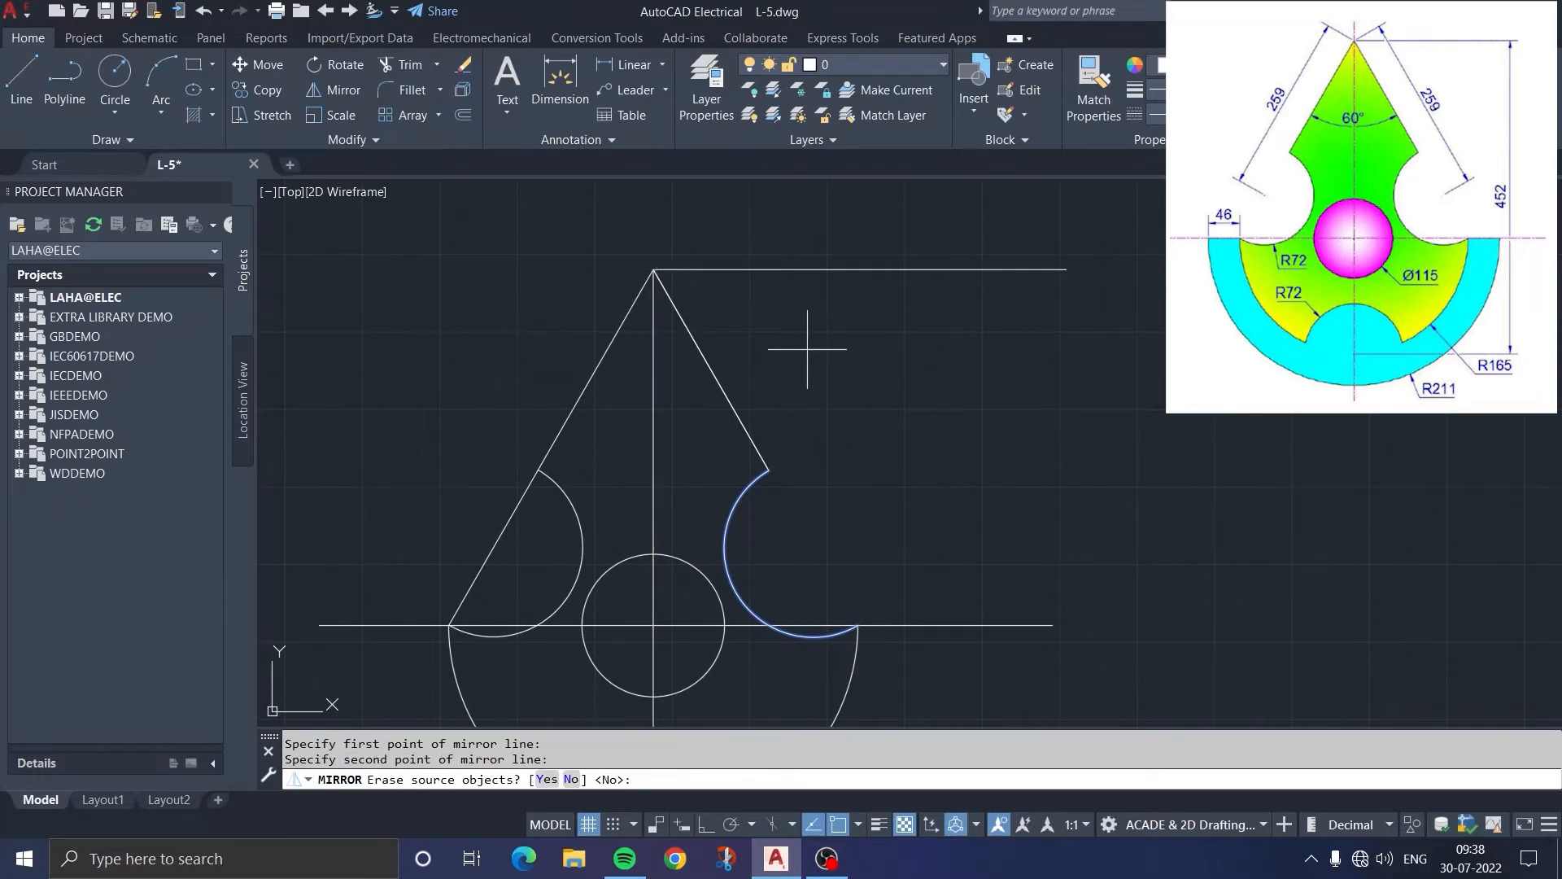
key(Return)
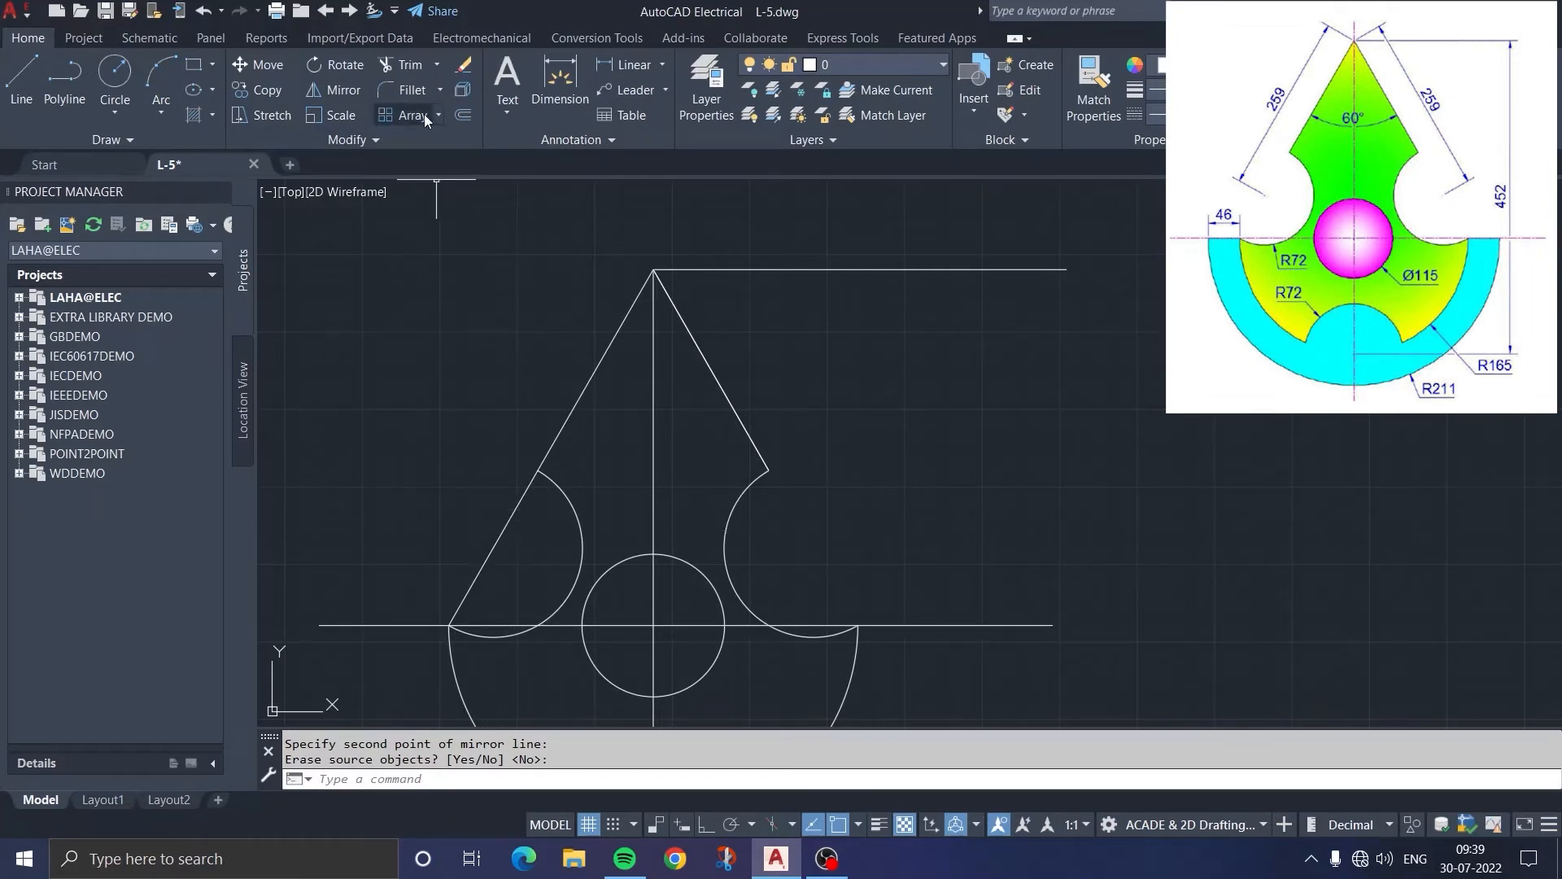
Step: Trim the lower part of the left slanted edge between the mirrored arc's ends
click(405, 75)
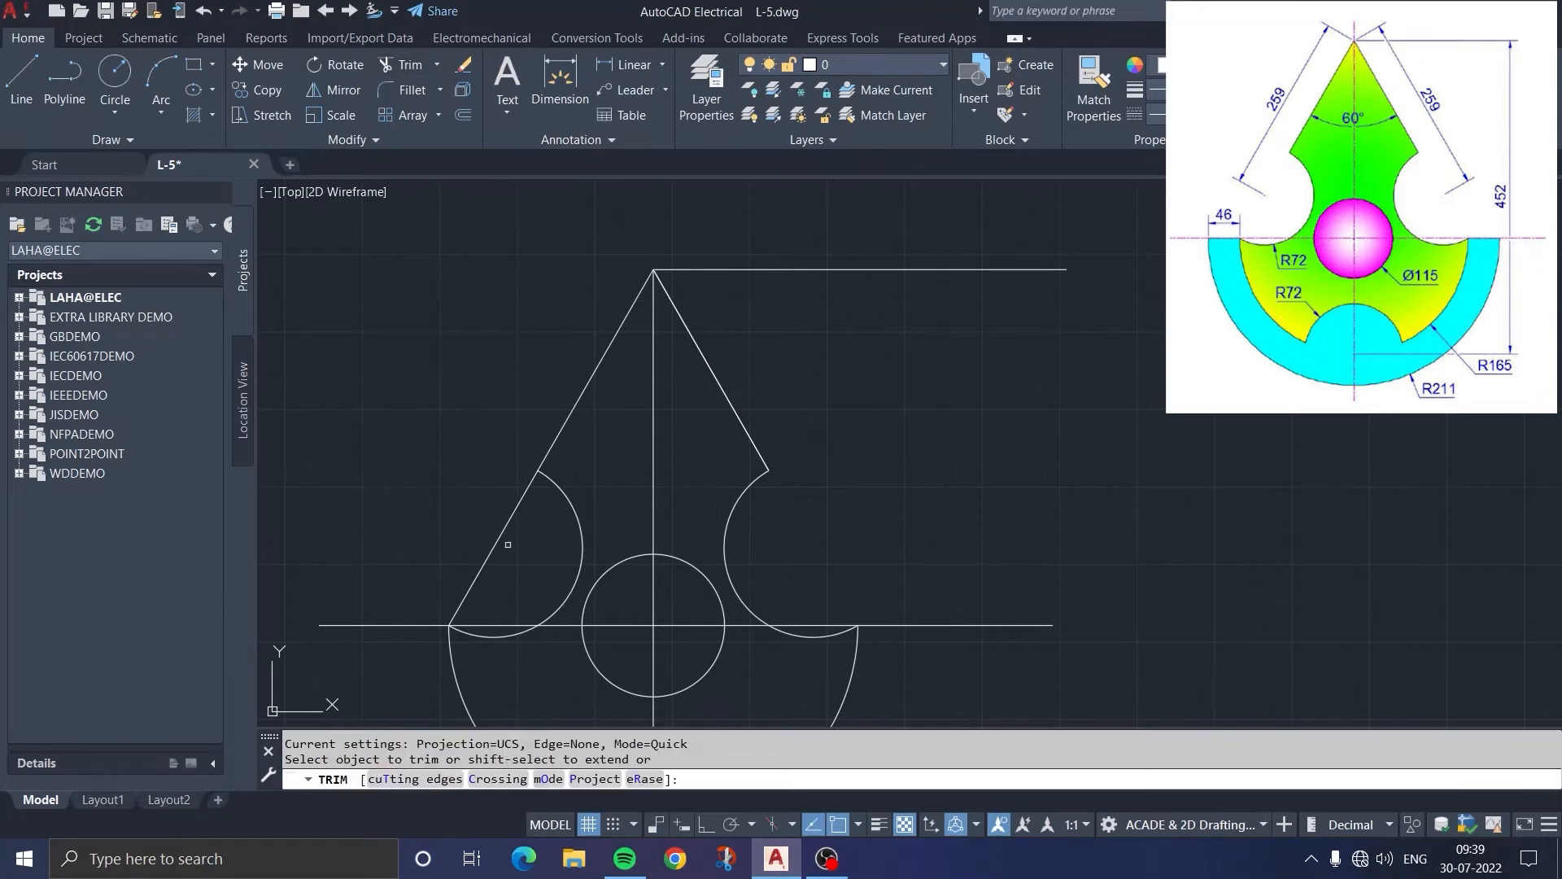
click(505, 534)
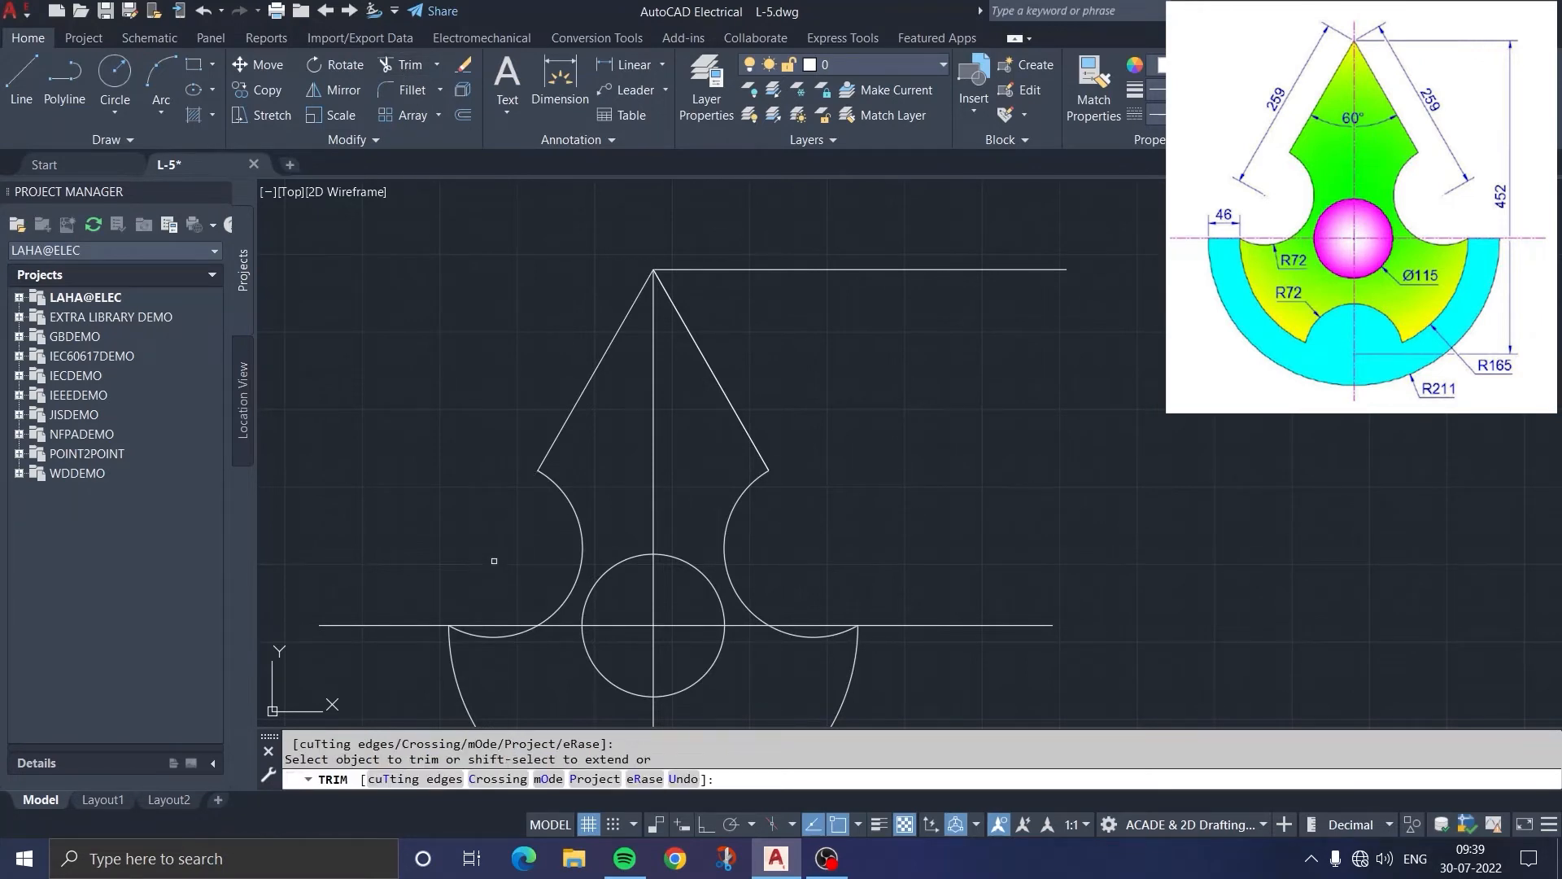
key(Return)
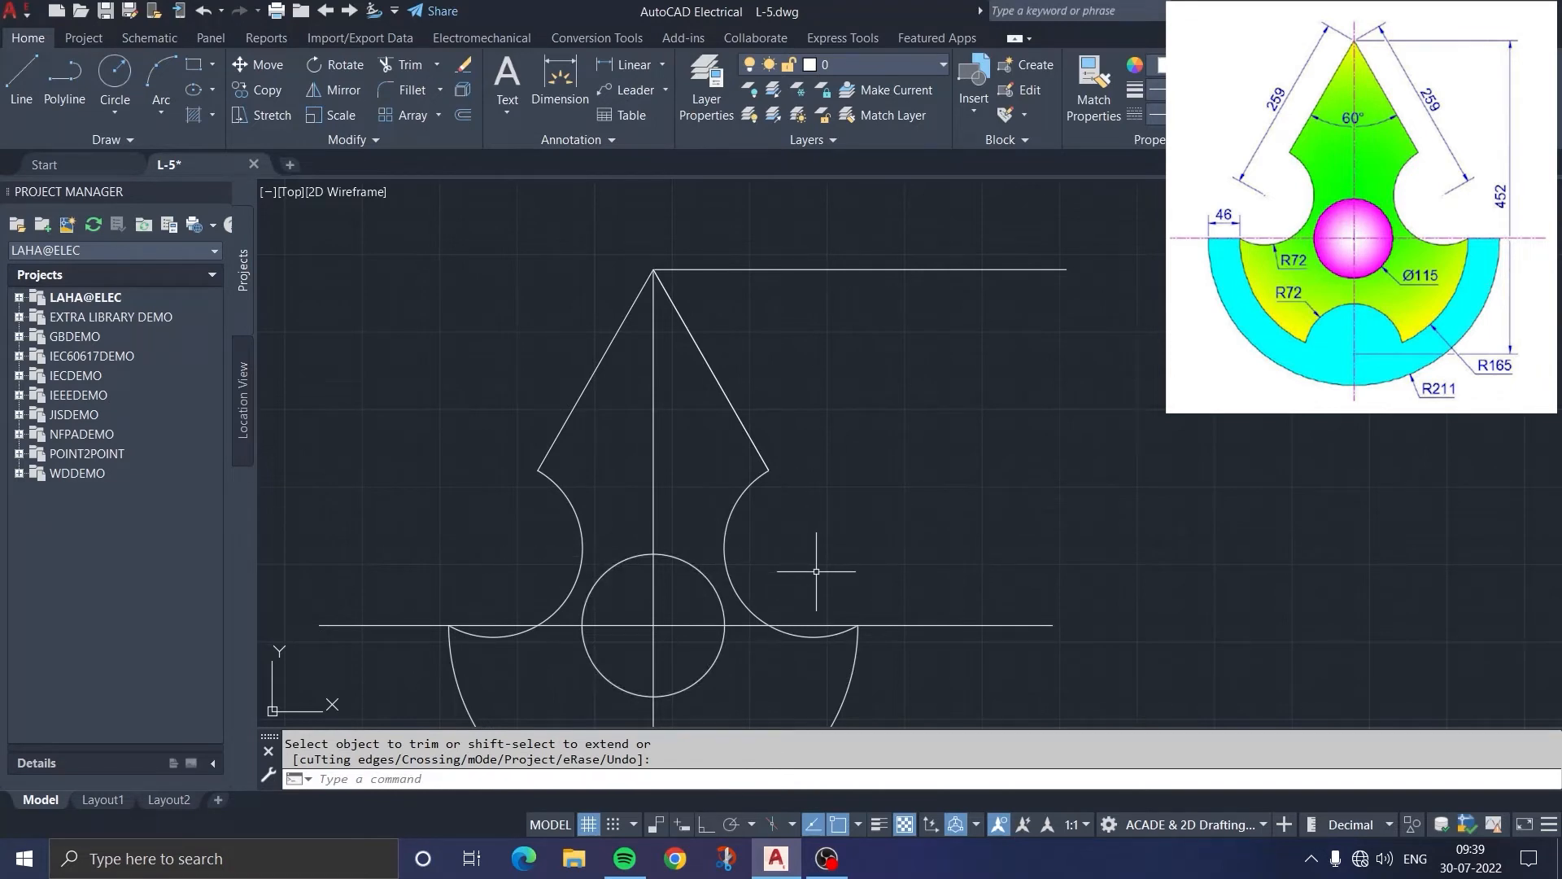
scroll(816, 571, down, 3)
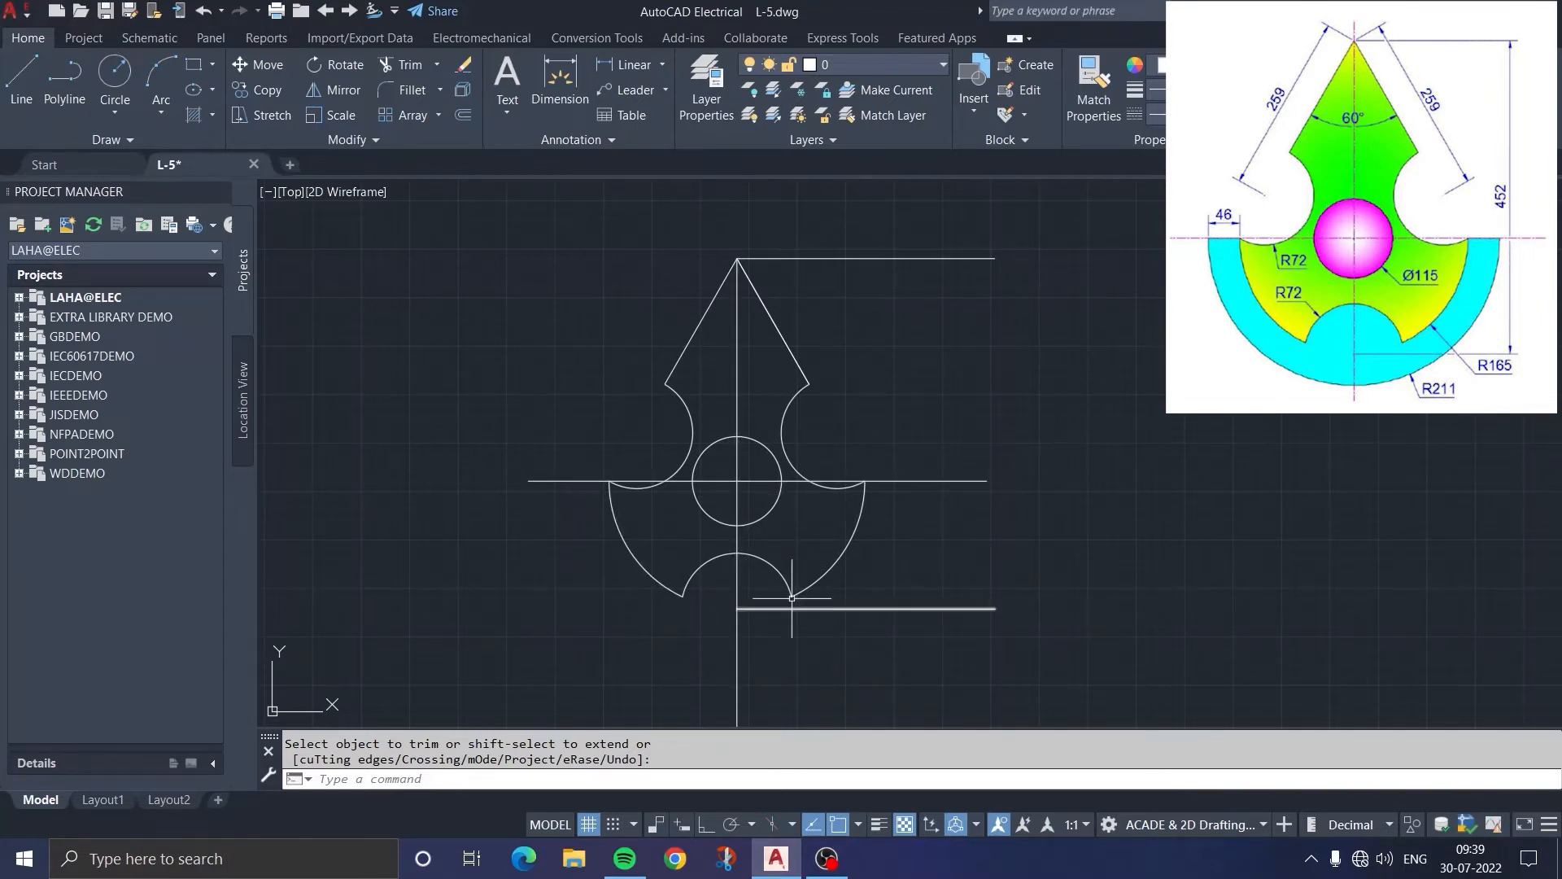
Step: Draw a circle of radius 211 centred on the small central circle
click(113, 113)
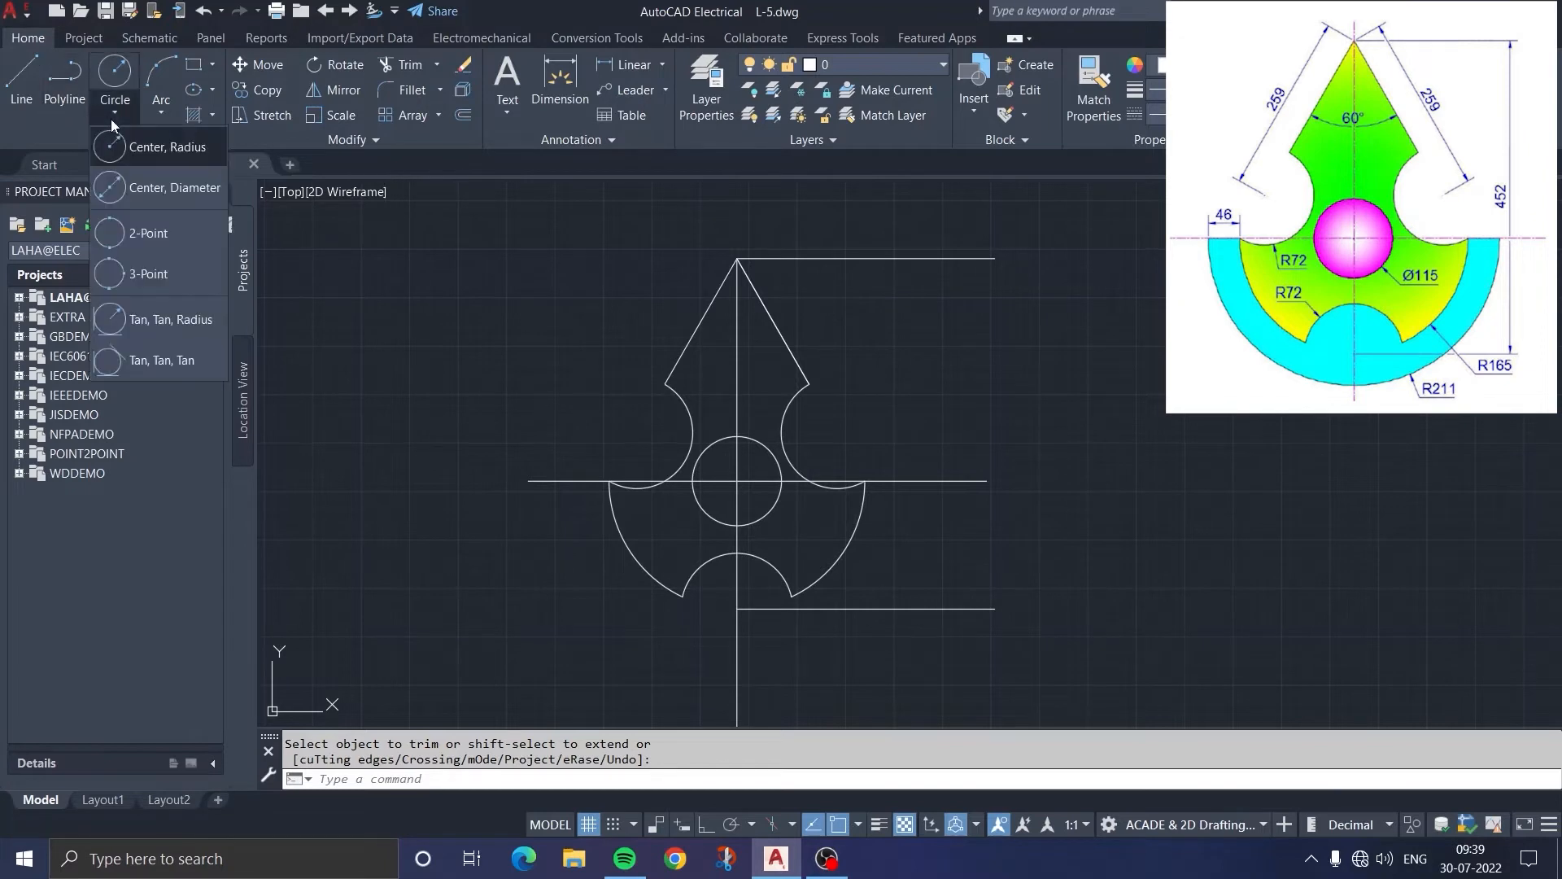
click(154, 148)
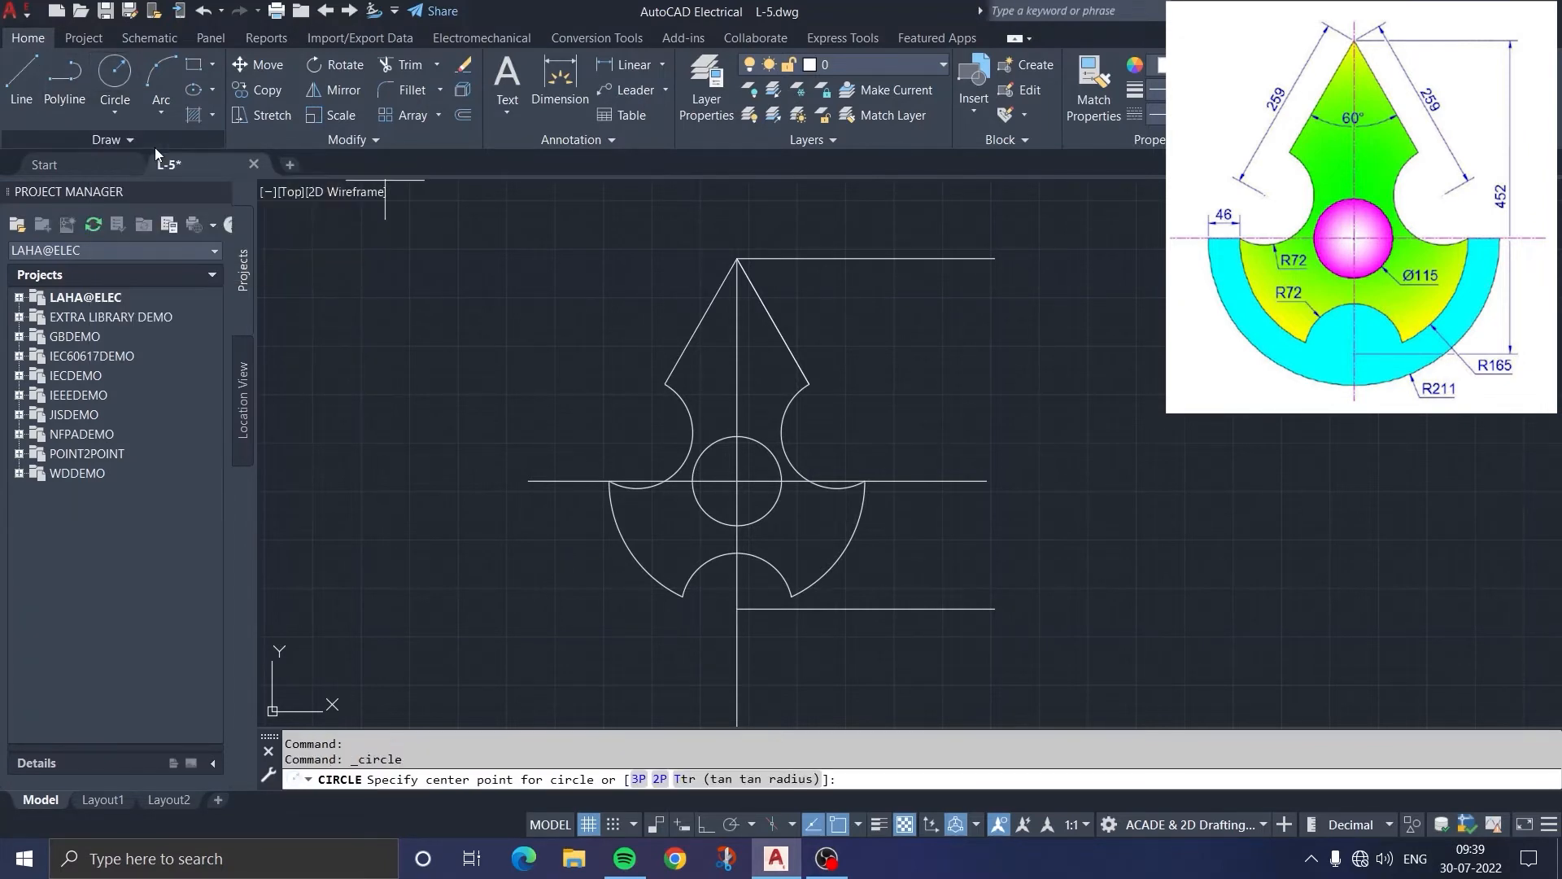
click(737, 481)
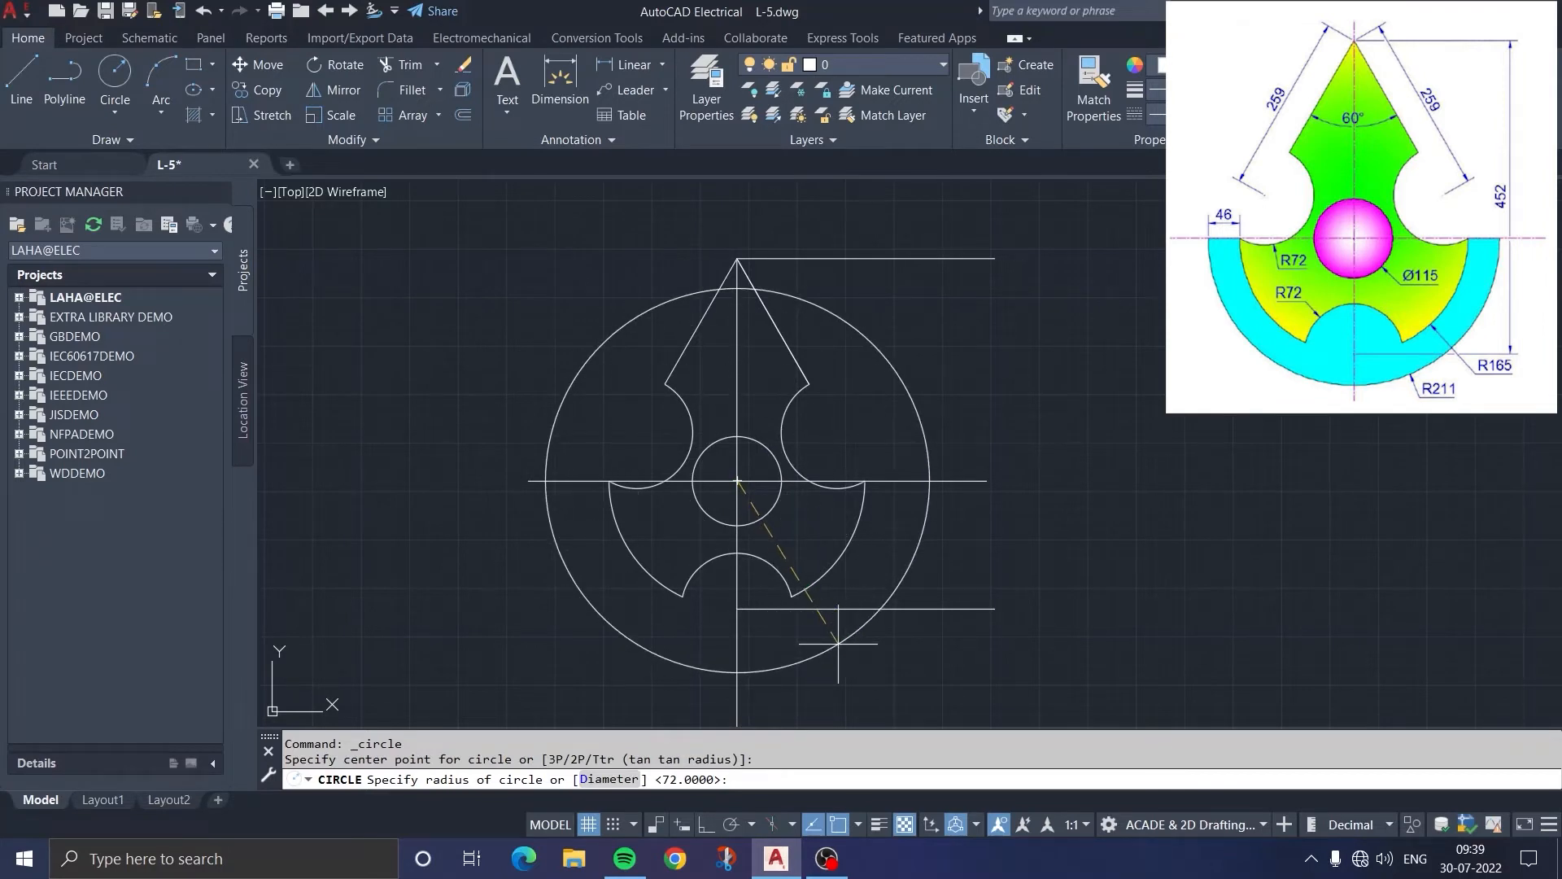
text(211)
key(Return)
Step: Trim away the upper half of the 211 radius circle and erase the two centre lines and two horizontal construction lines
click(404, 64)
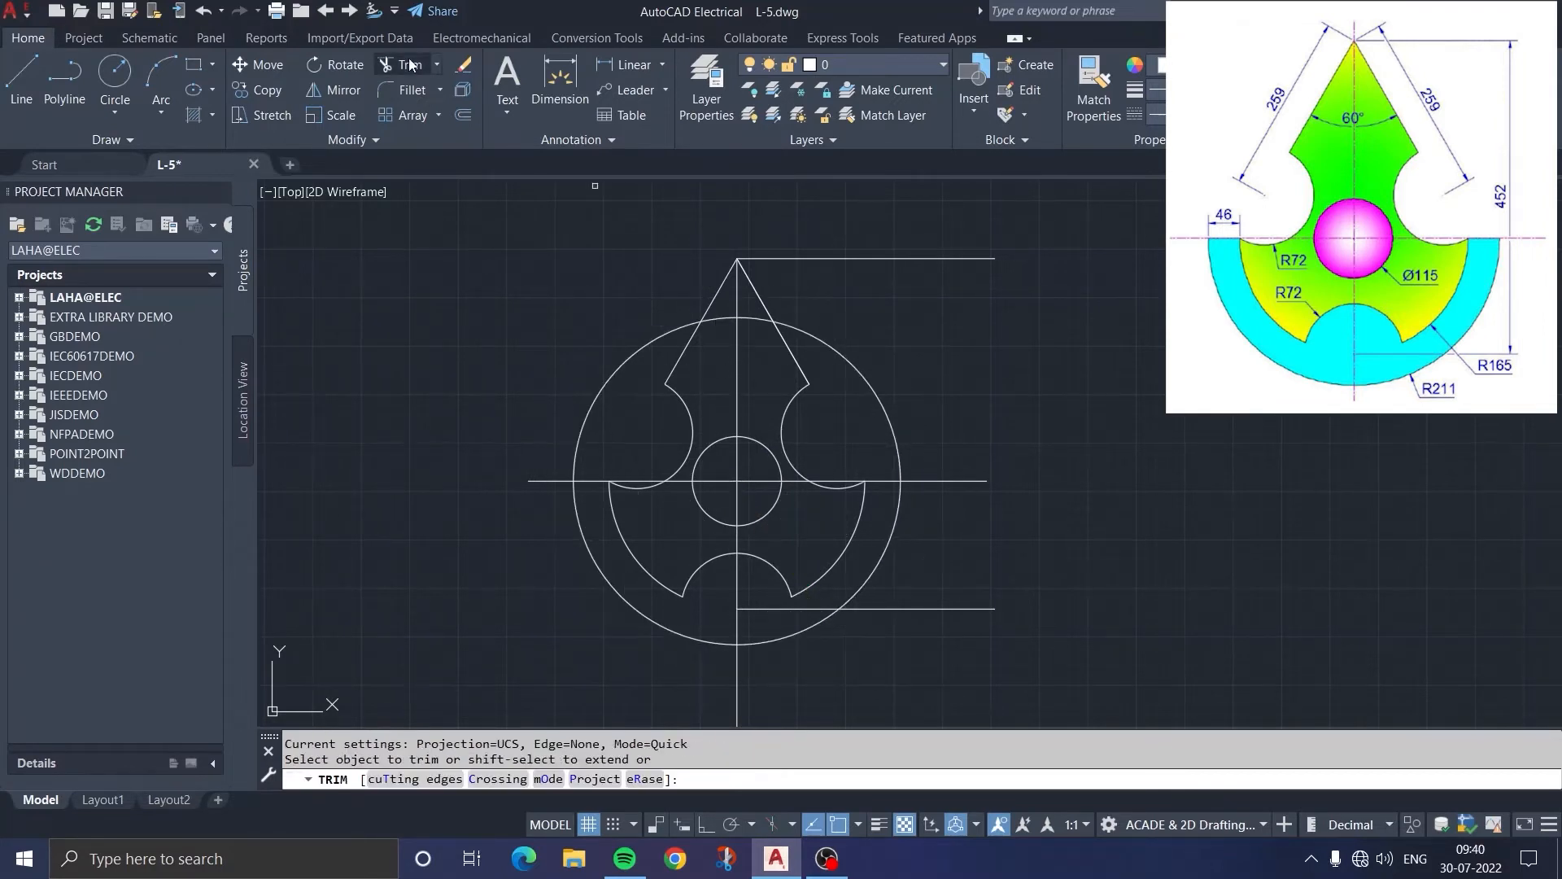
click(617, 363)
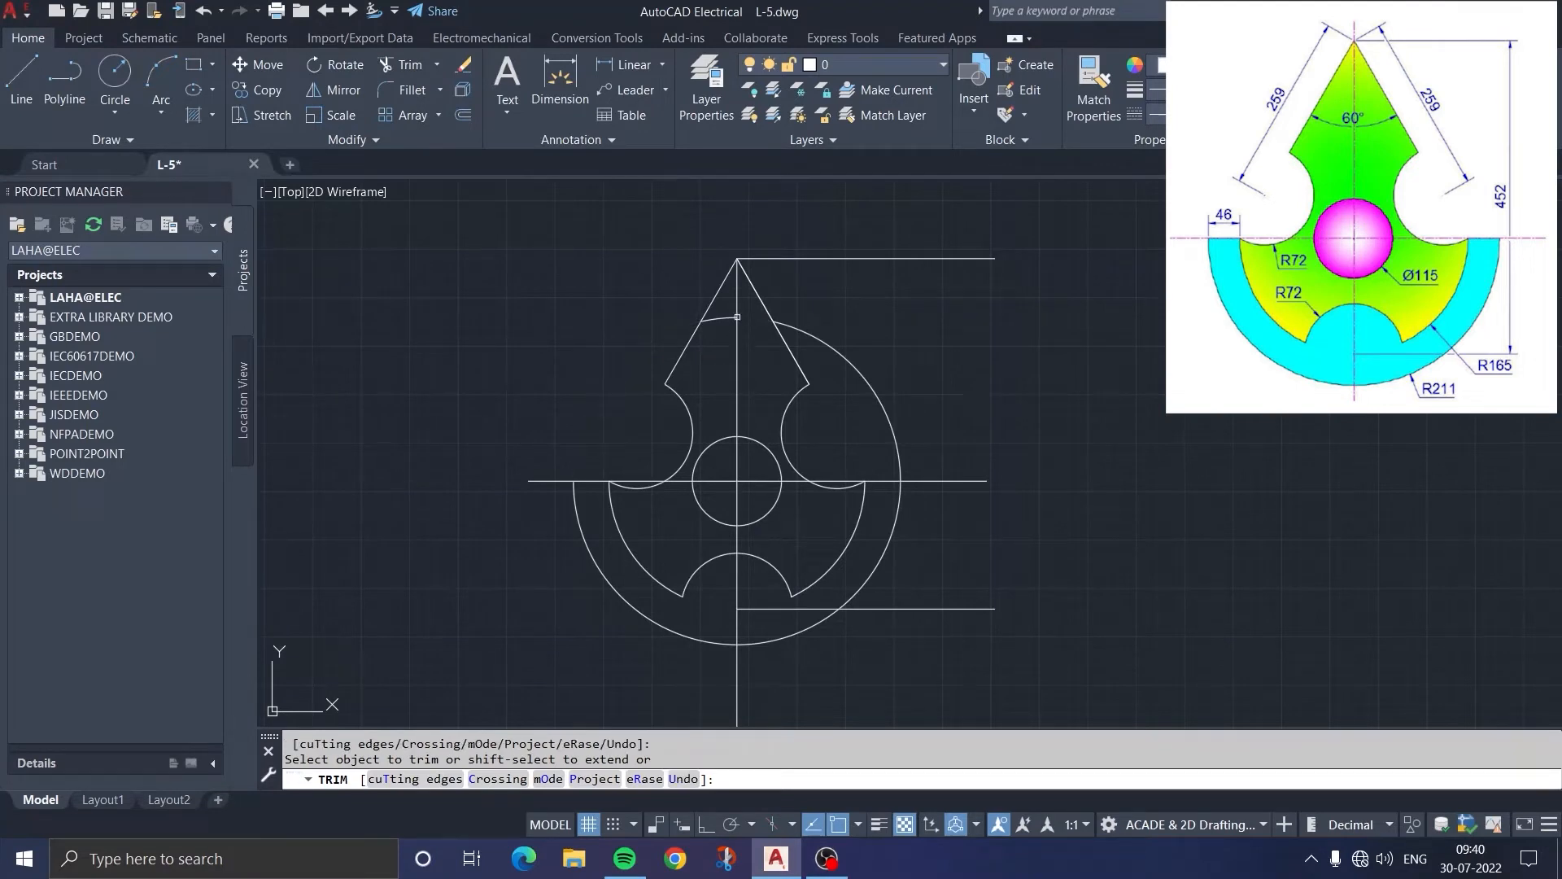
drag(800, 335, 826, 341)
key(Escape)
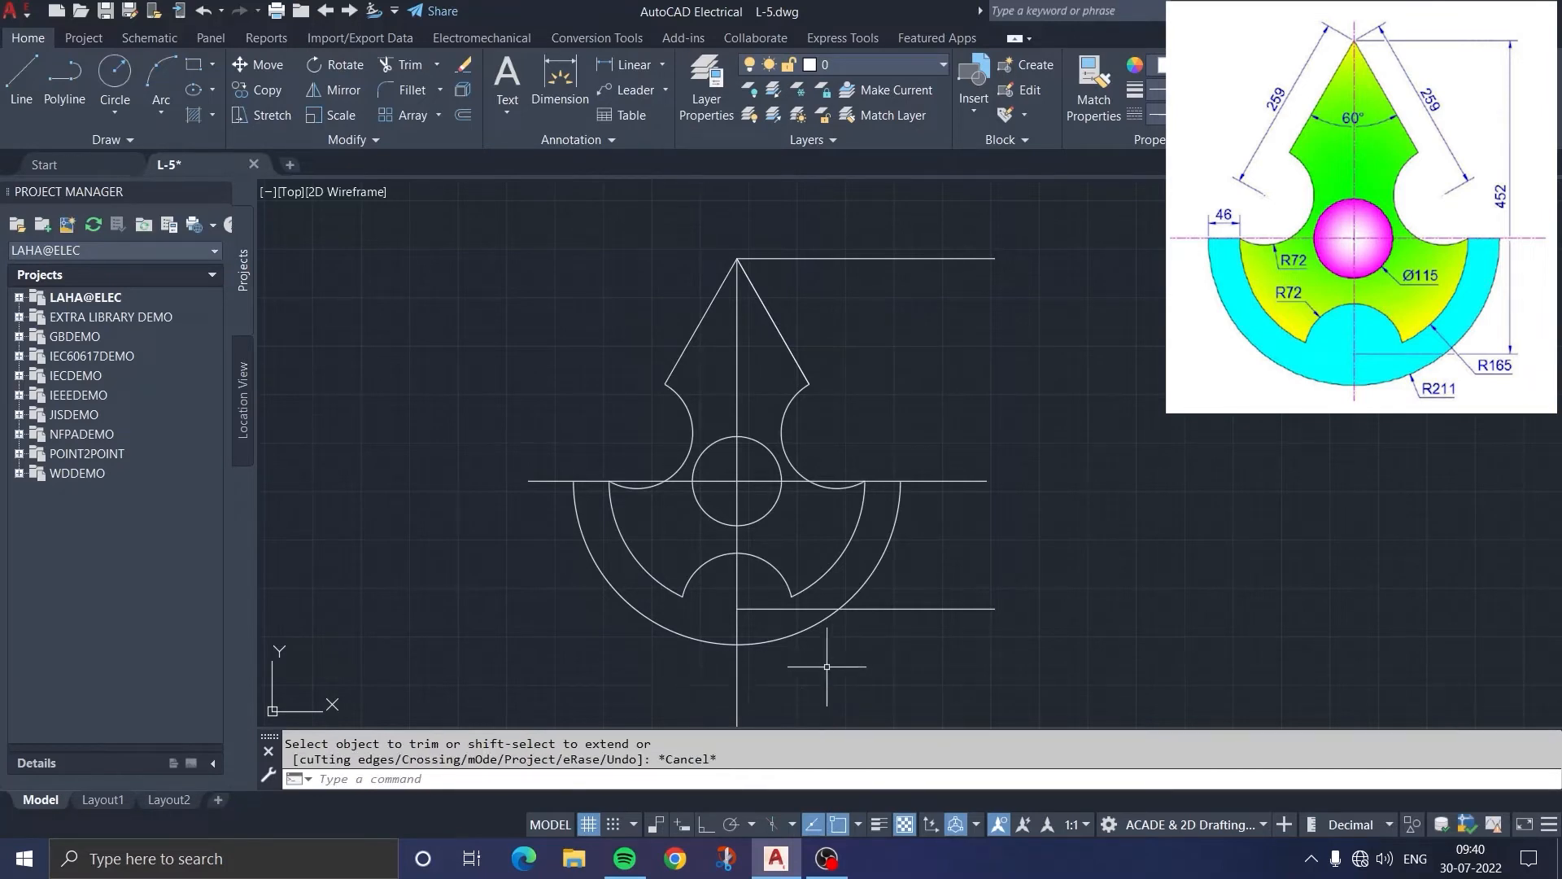
click(464, 67)
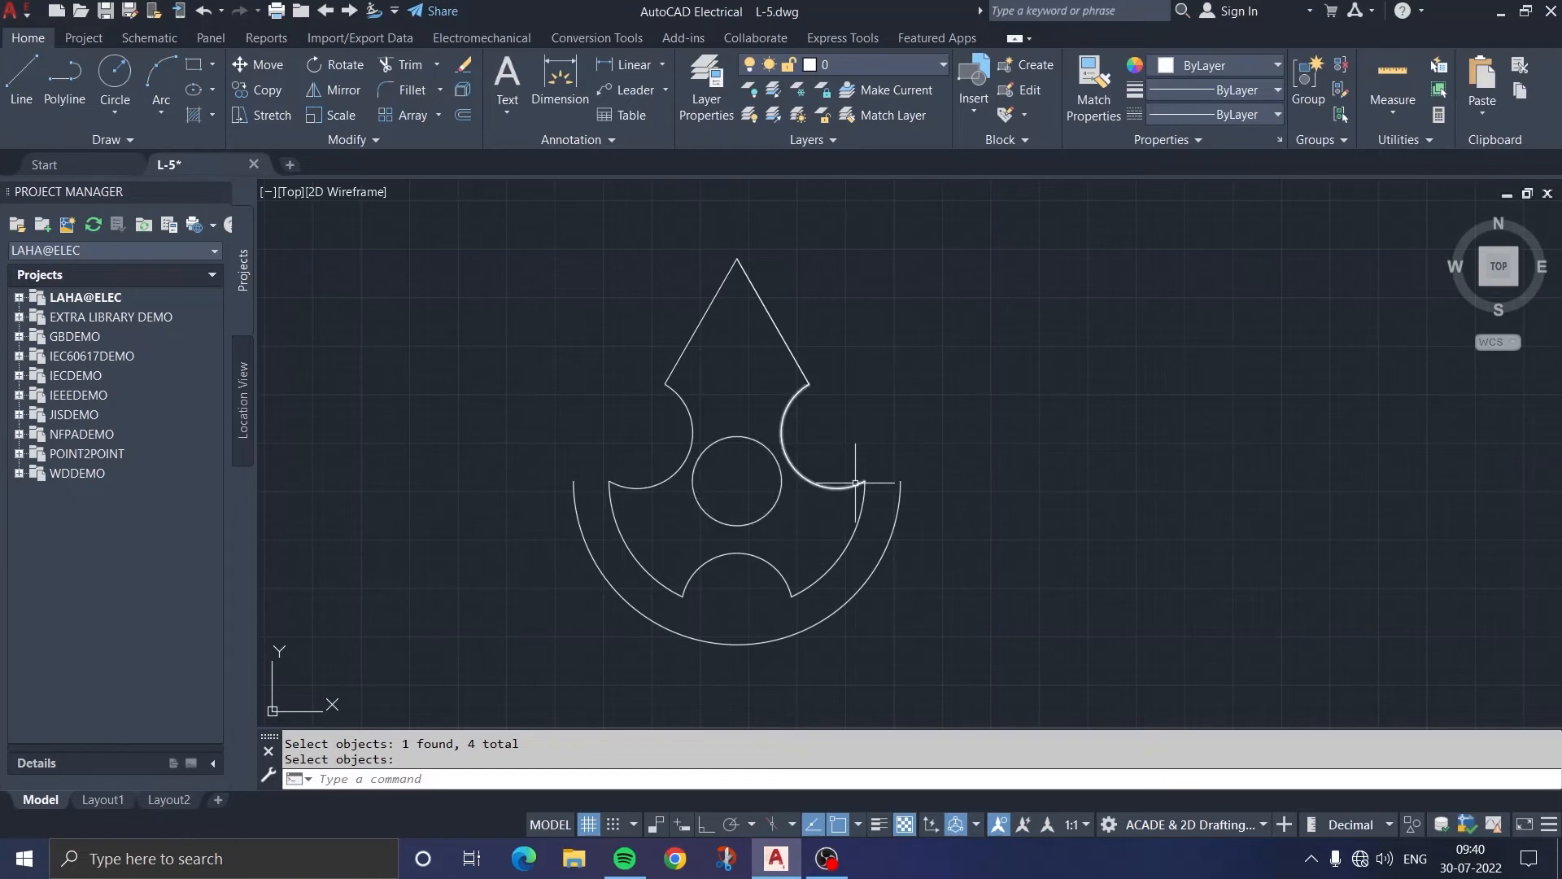
Step: Draw a line closing the left end of the ring, from the outer arc's endpoint to the inner arc's endpoint
click(10, 78)
scroll(626, 504, up, 2)
scroll(627, 505, up, 2)
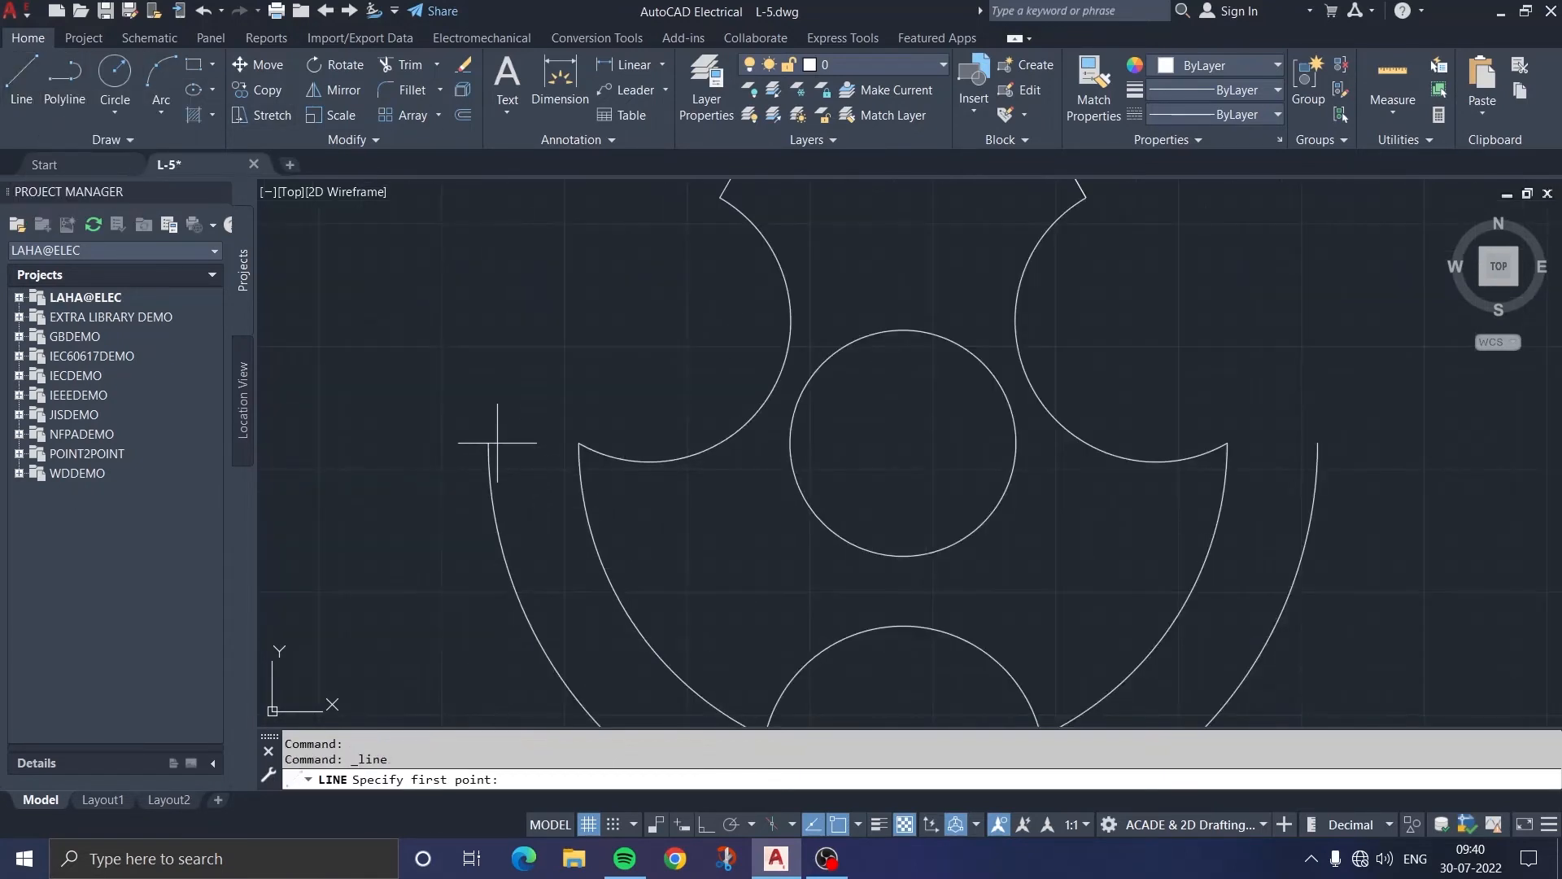
click(489, 444)
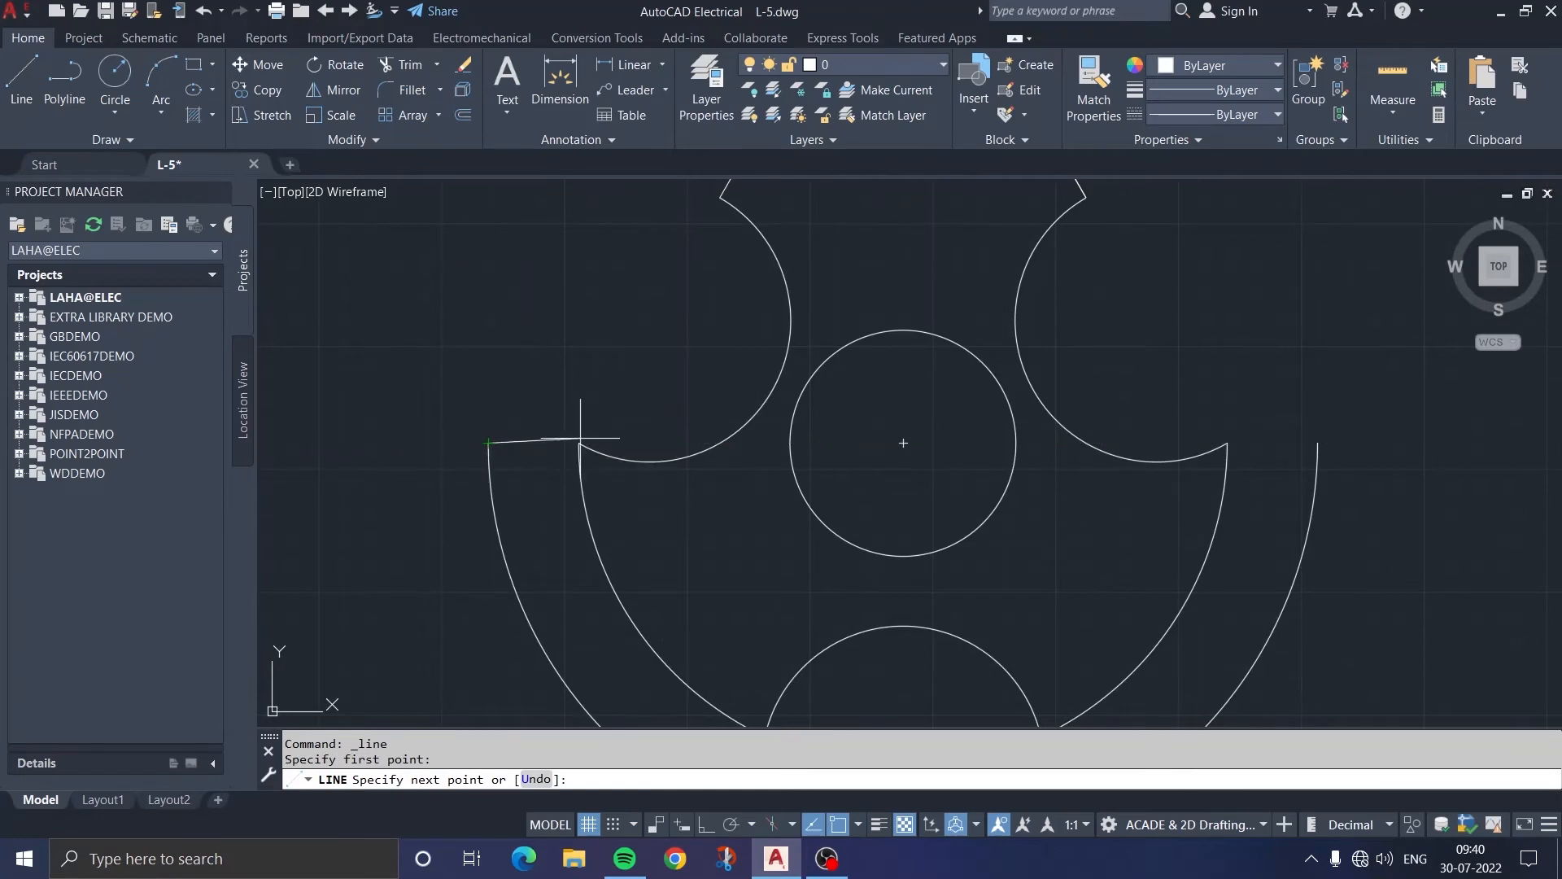
click(579, 444)
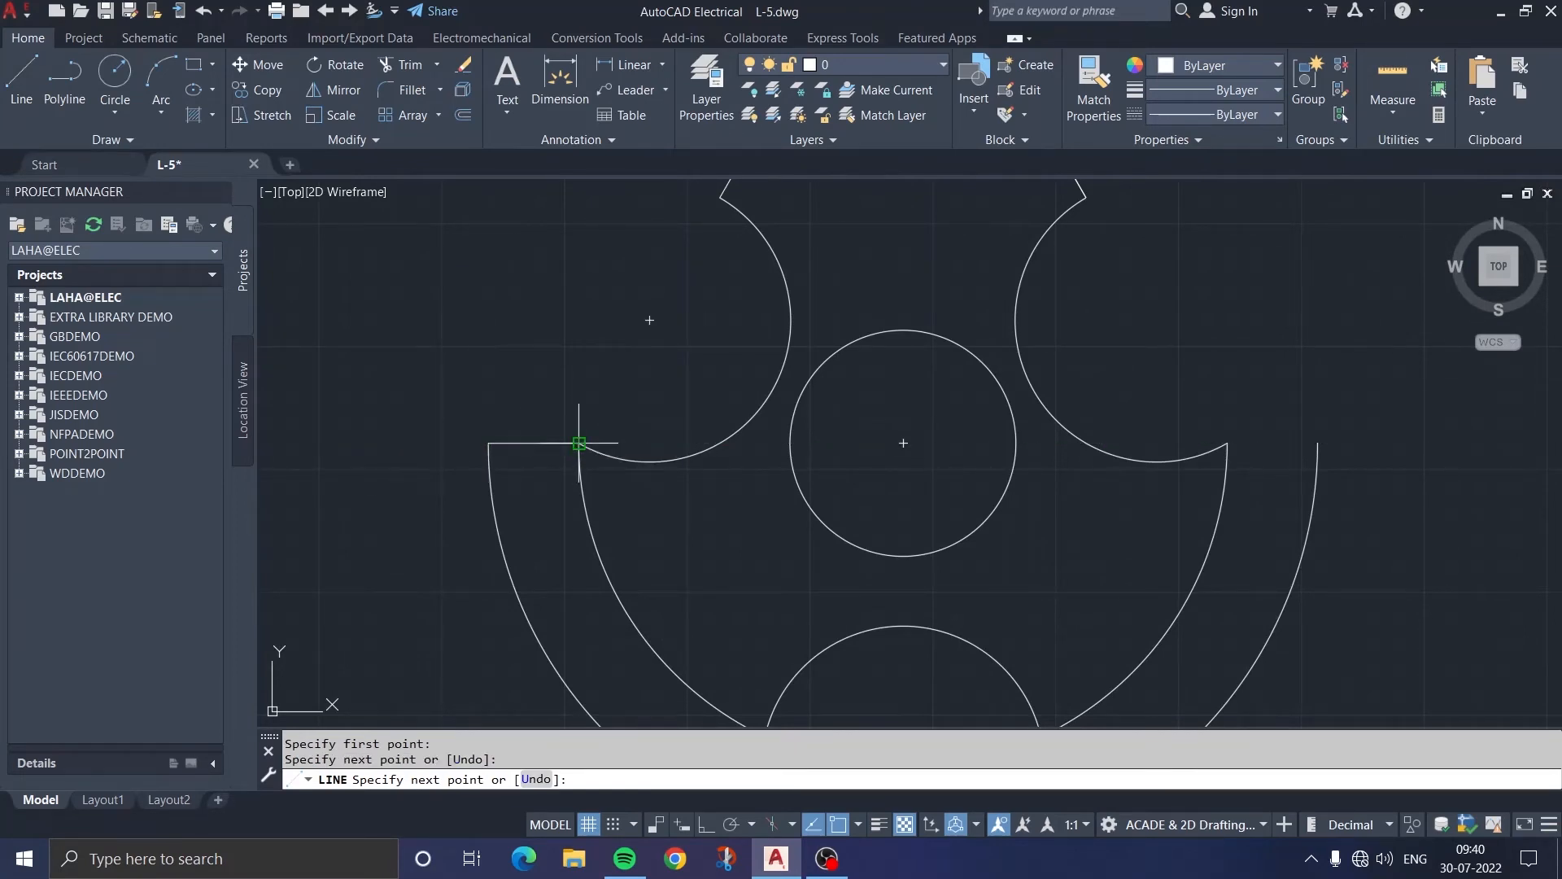
key(Escape)
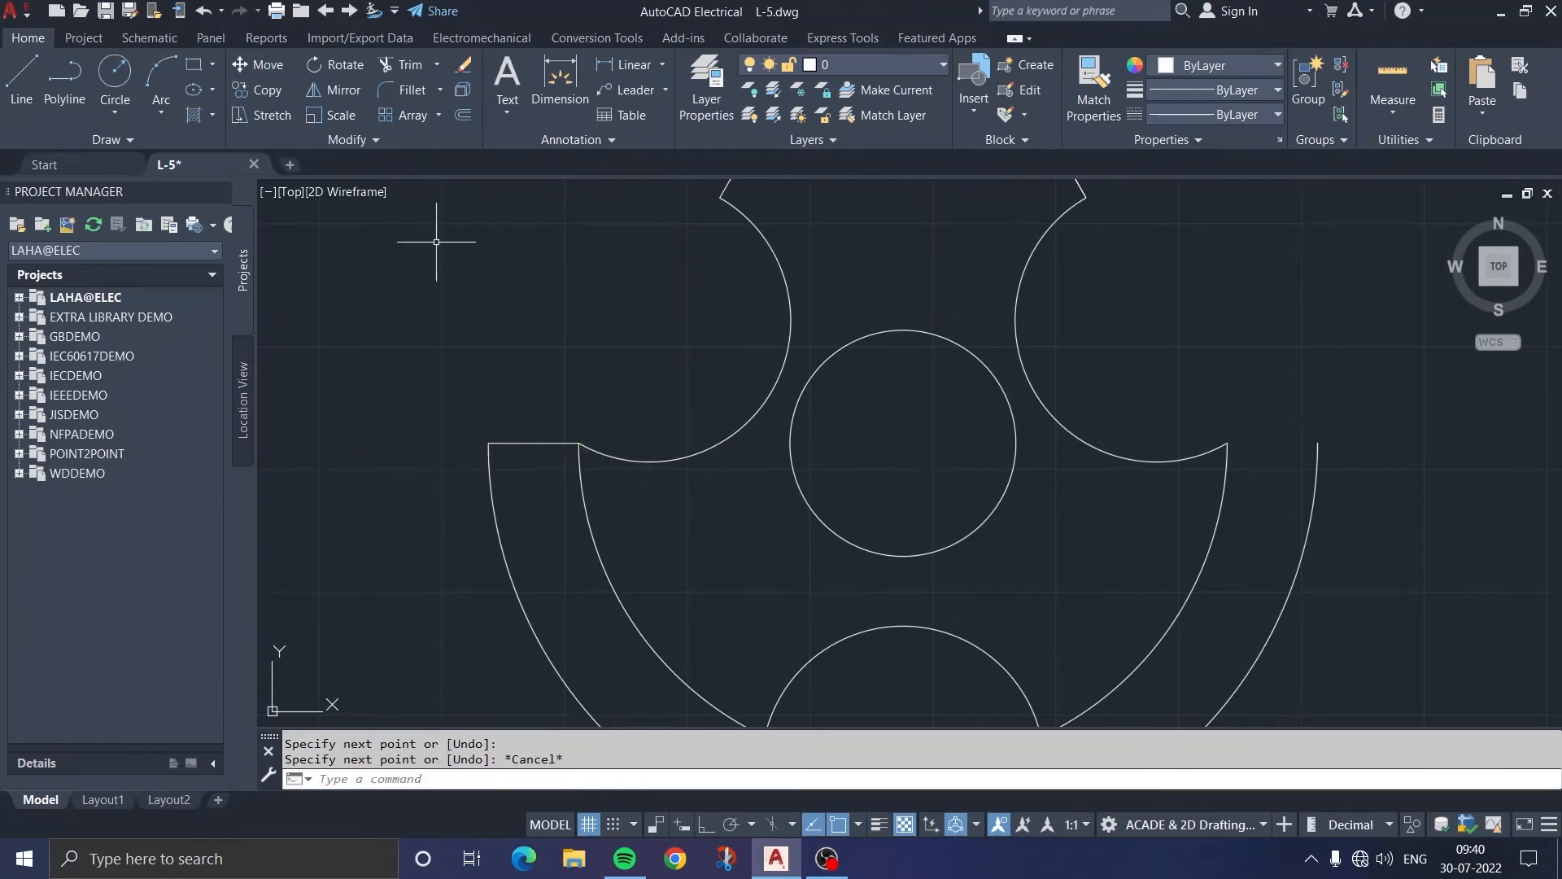
Step: Draw a line closing the right end of the ring, from the inner arc's endpoint to the outer arc's endpoint
click(21, 82)
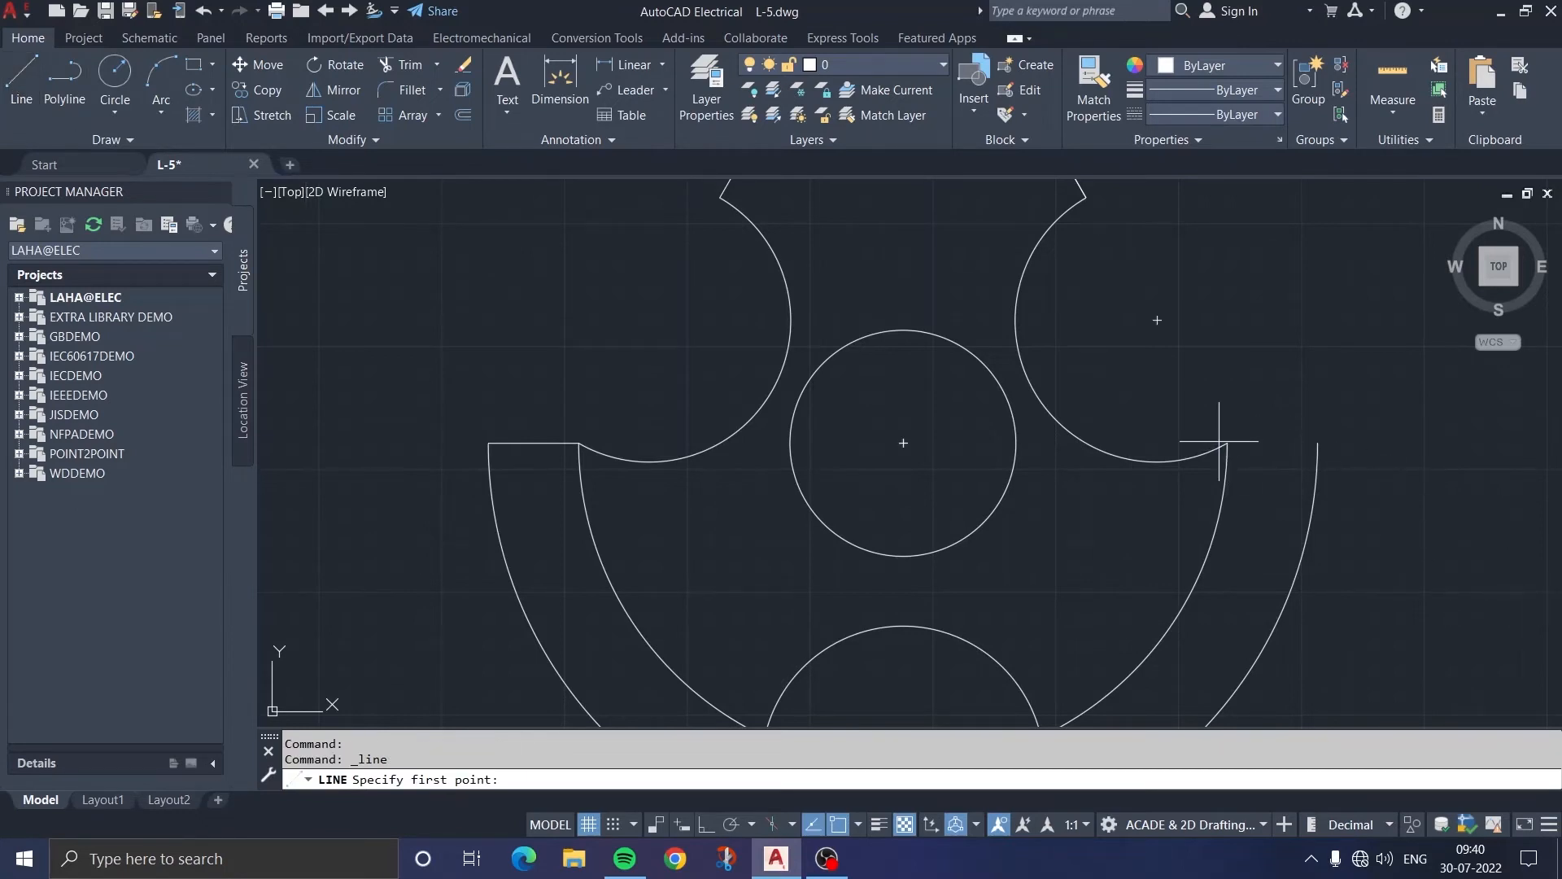
click(1227, 443)
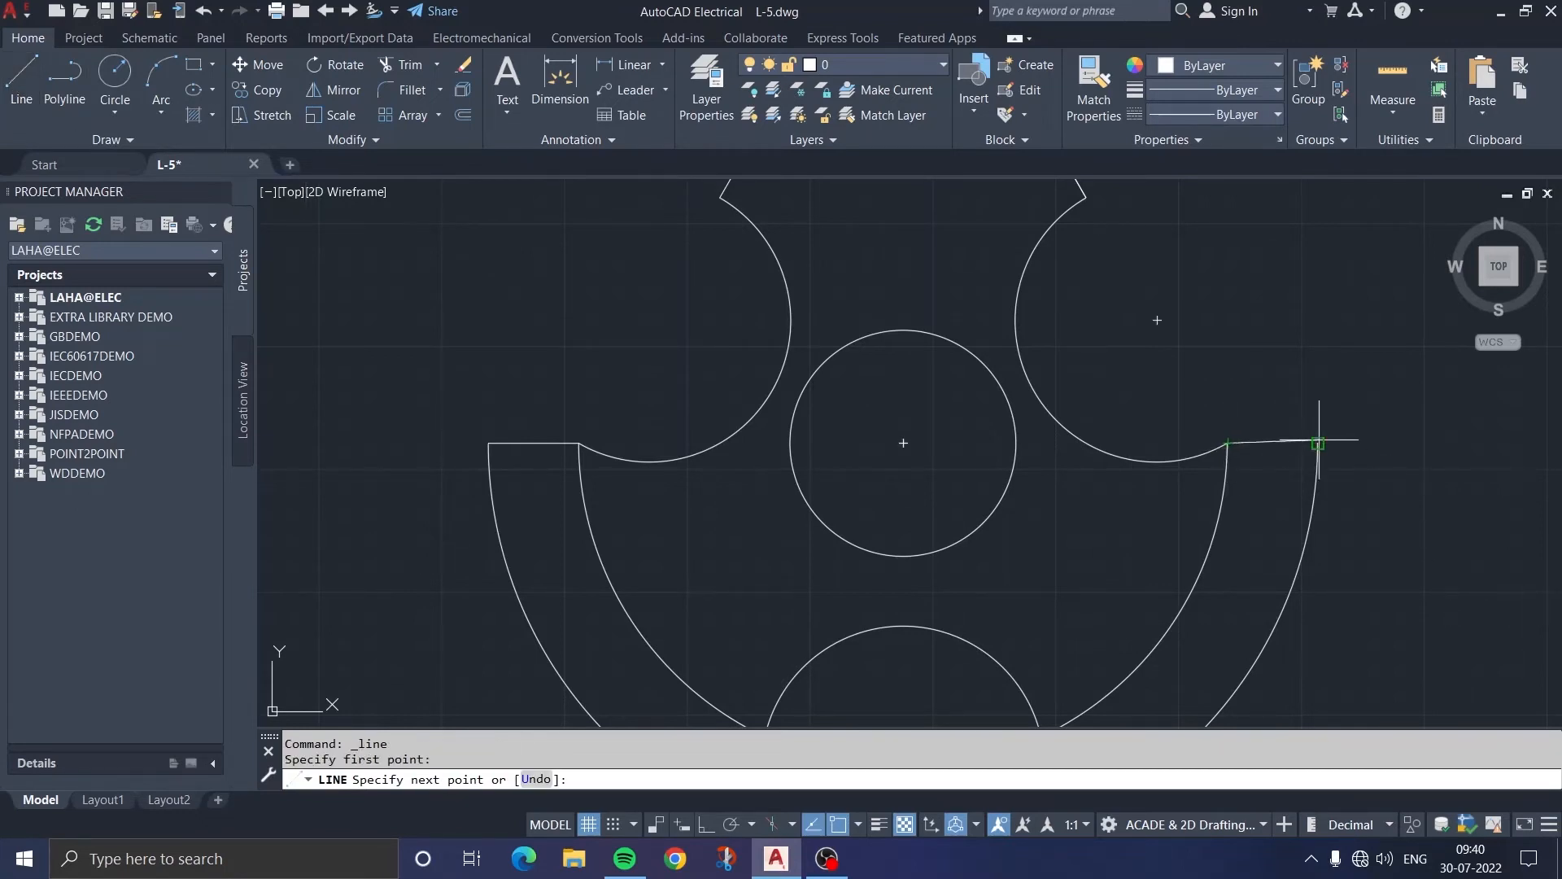
click(1318, 443)
key(Escape)
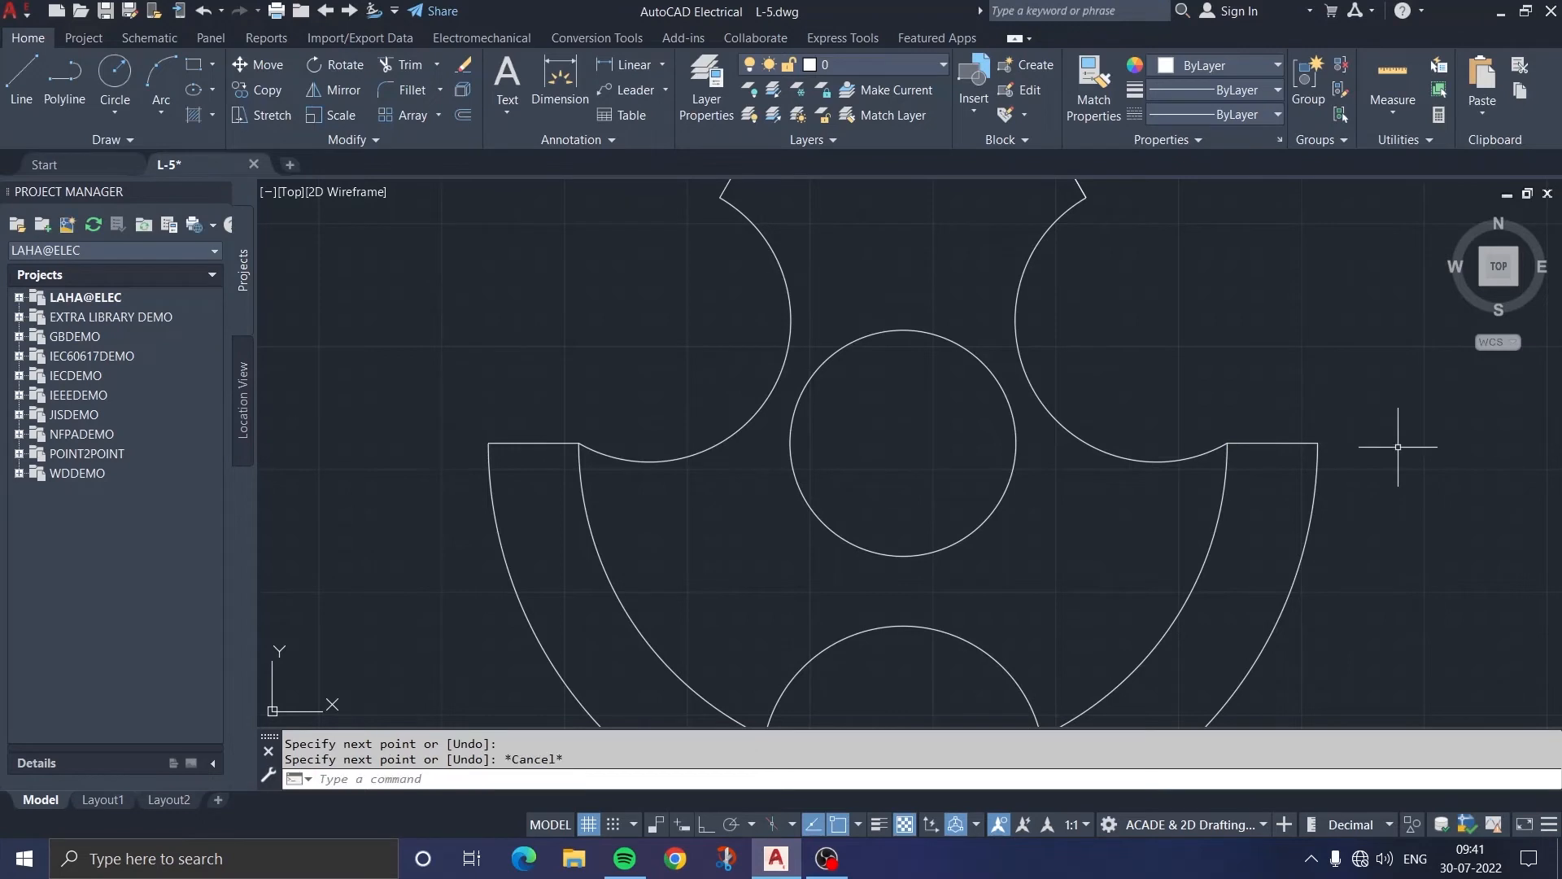
scroll(1315, 567, down, 2)
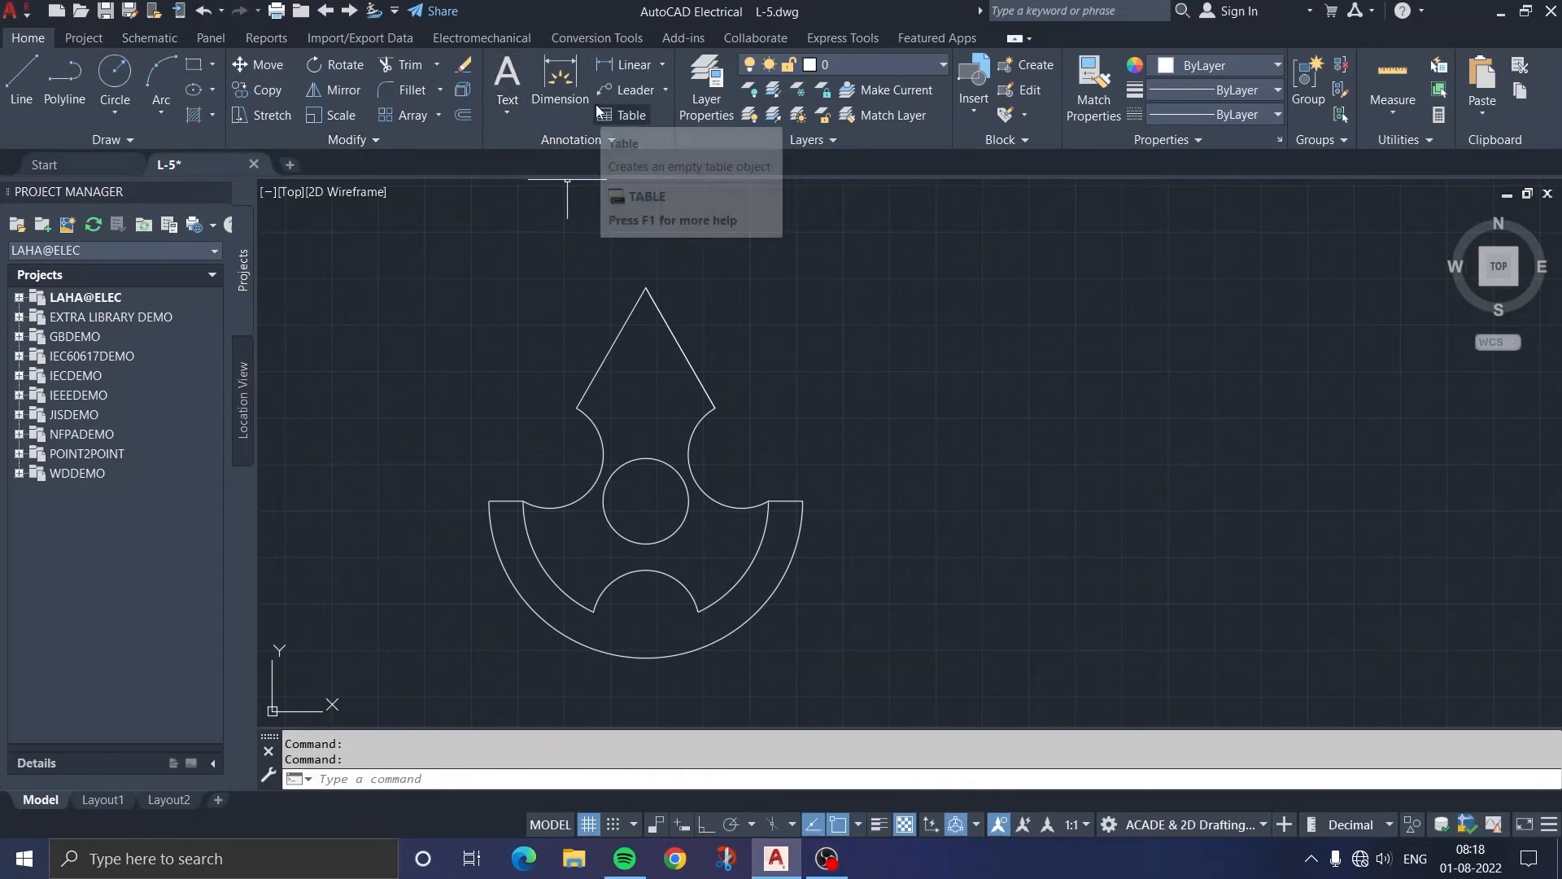
click(503, 117)
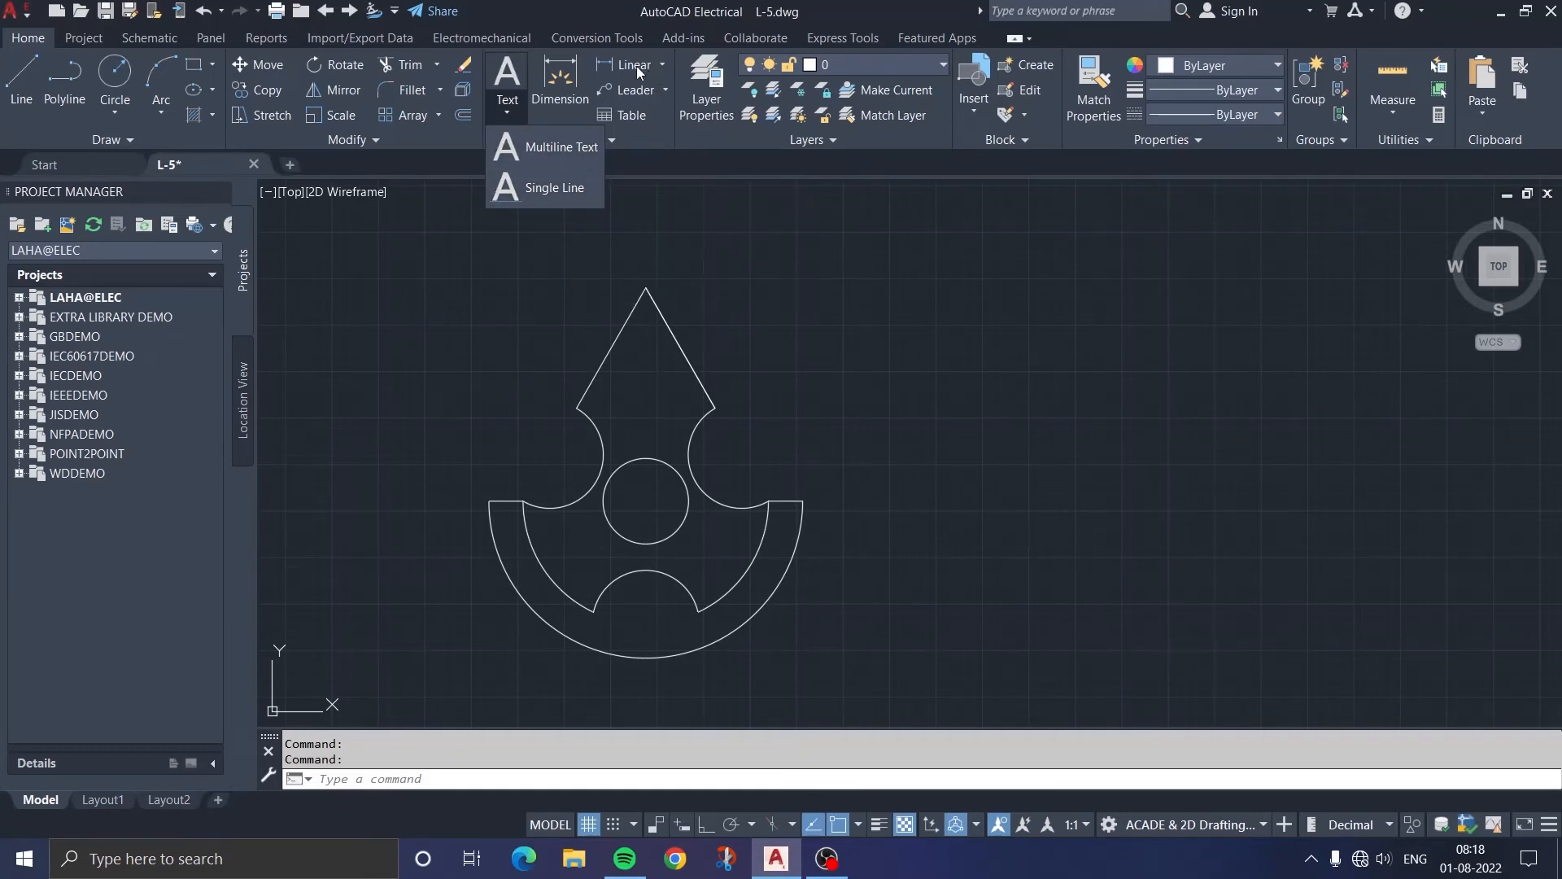
click(662, 70)
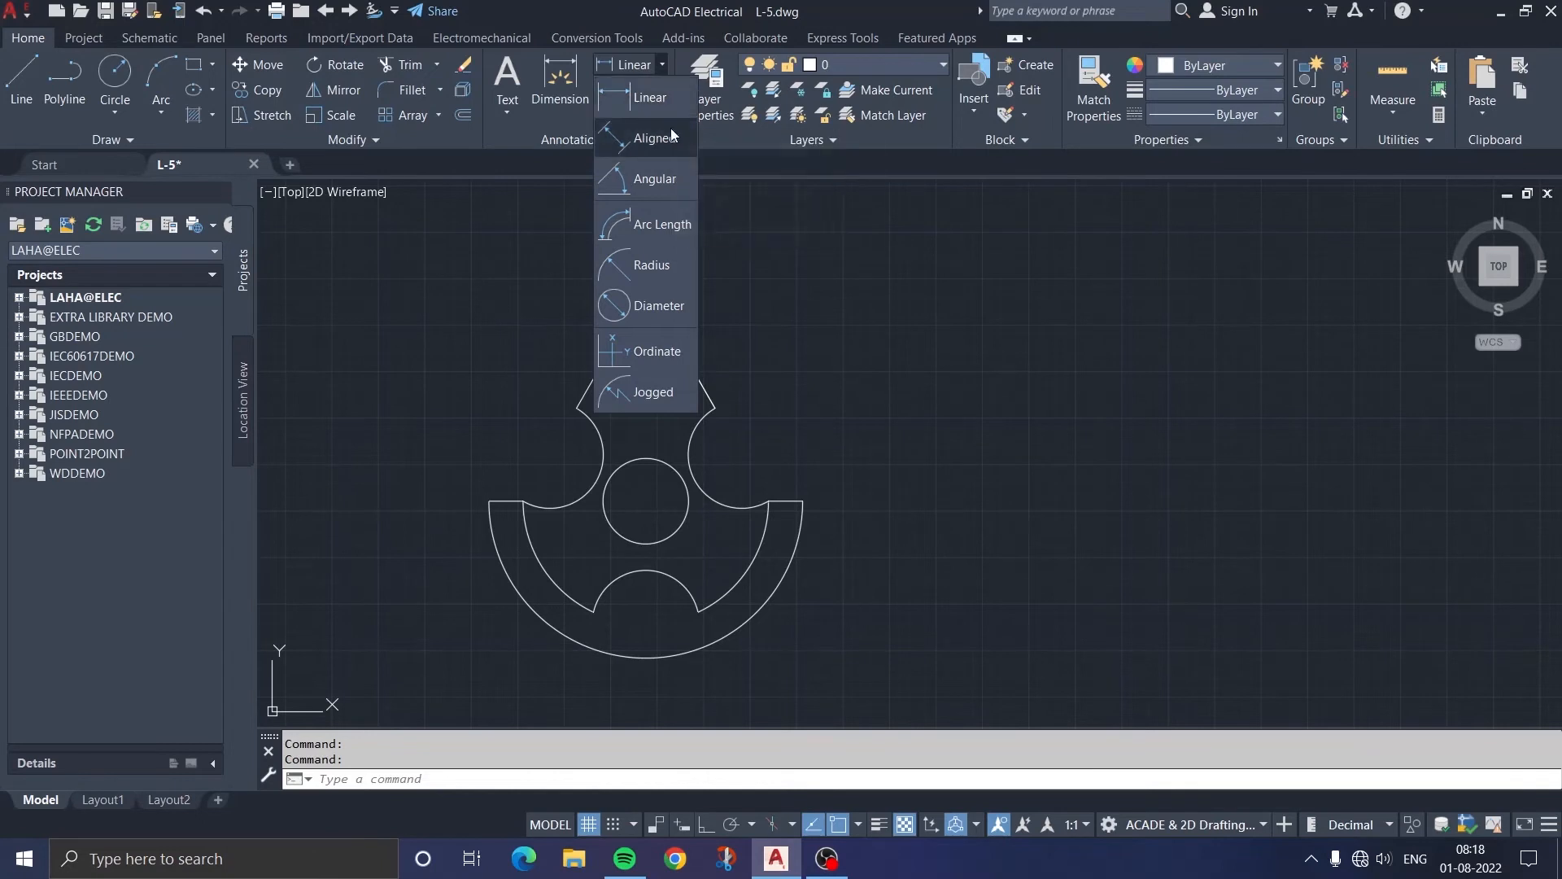
click(734, 235)
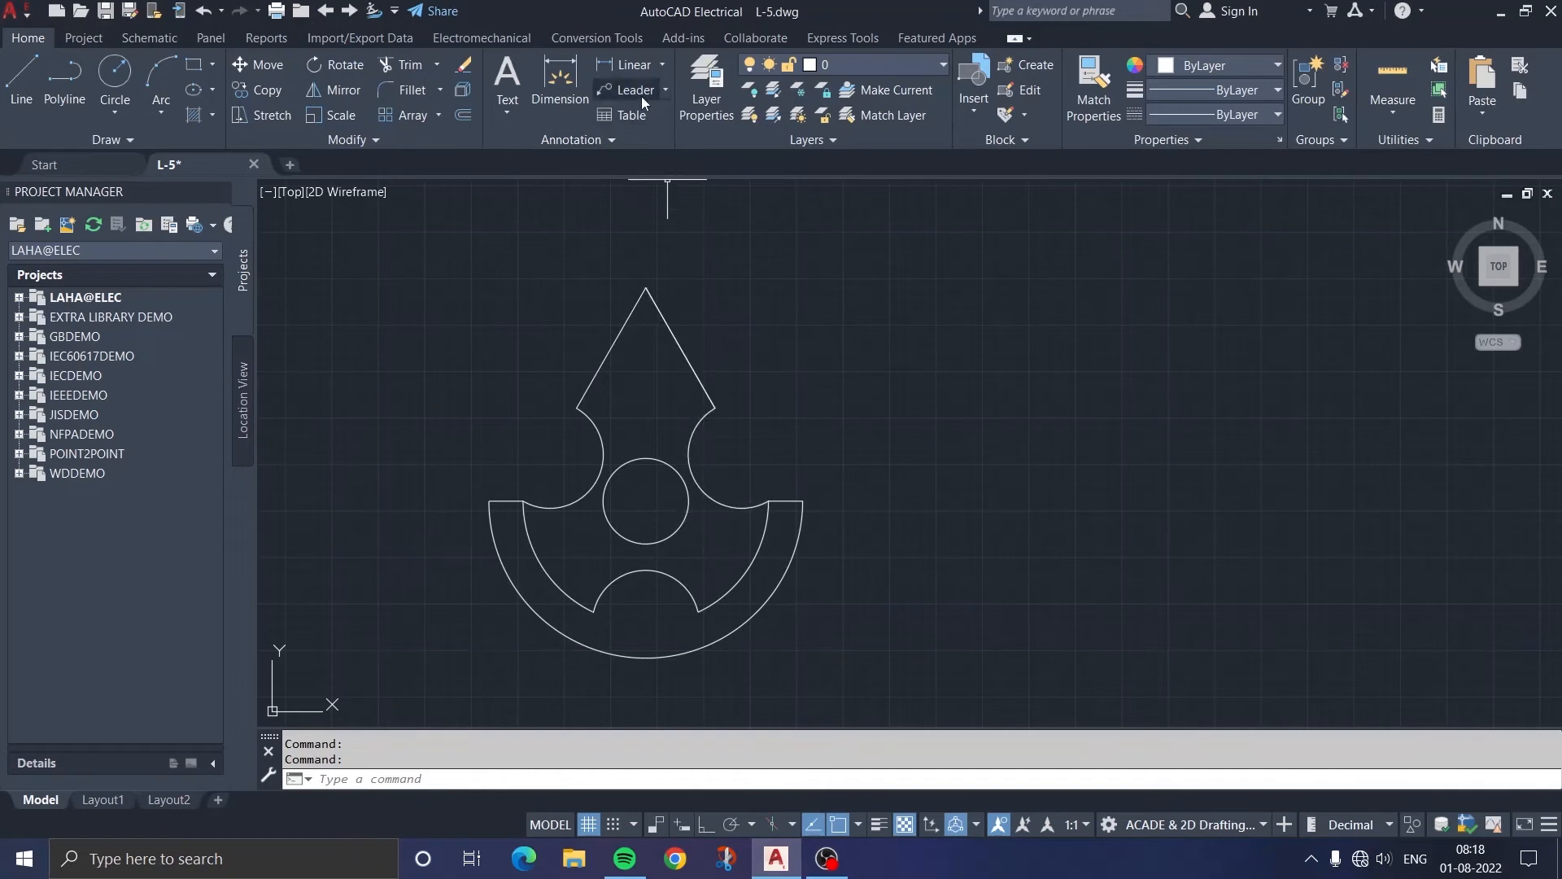
Step: Add a vertical linear dimension from the lower arc's centre to the figure's apex, placed to the right of the figure
click(628, 69)
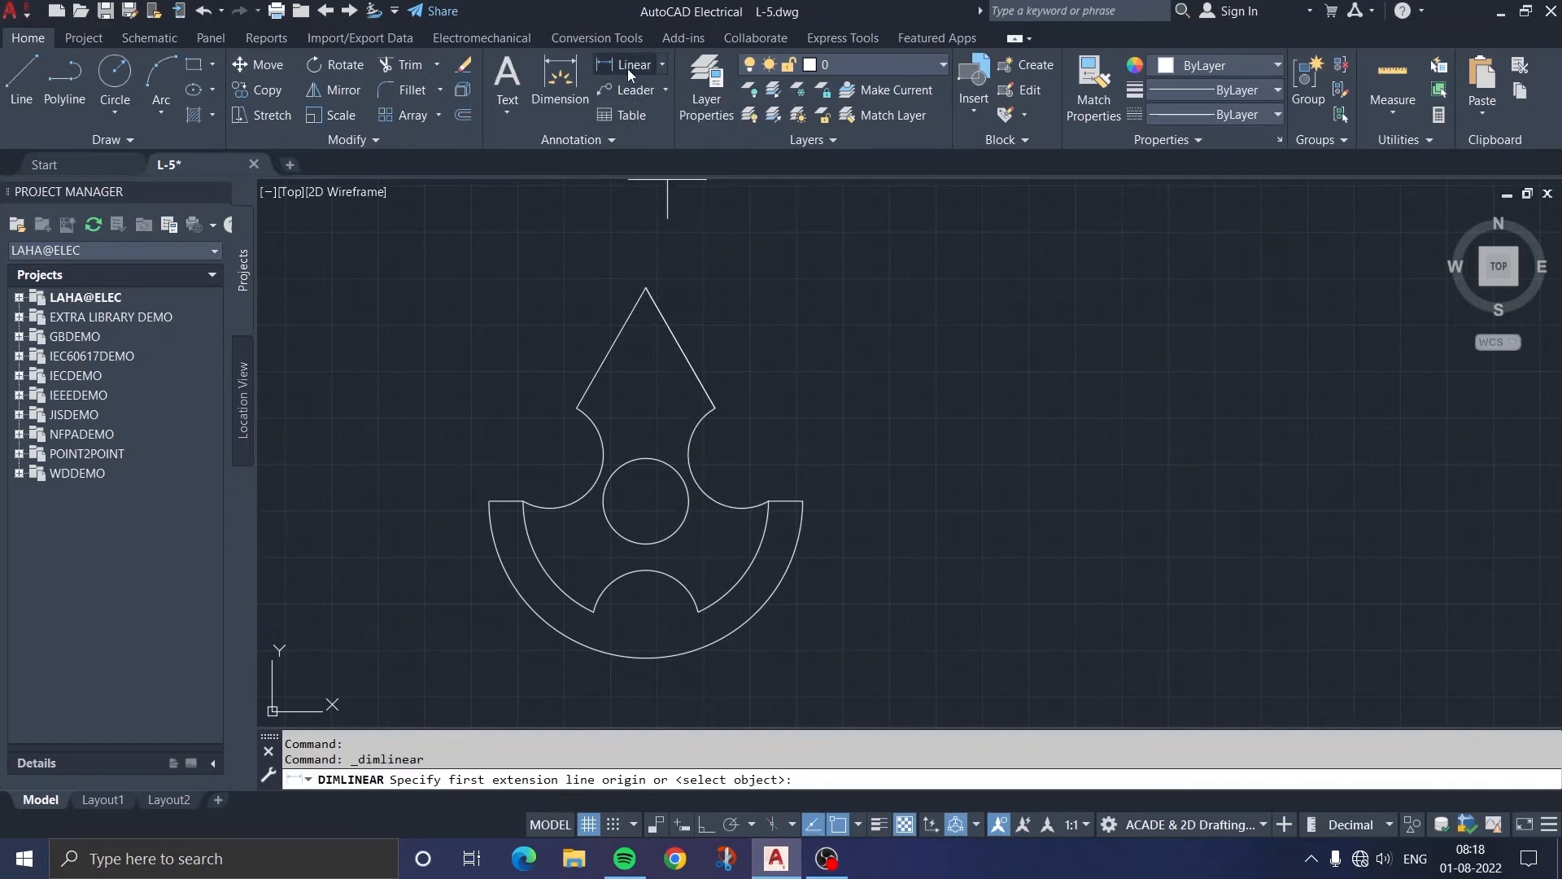
click(646, 623)
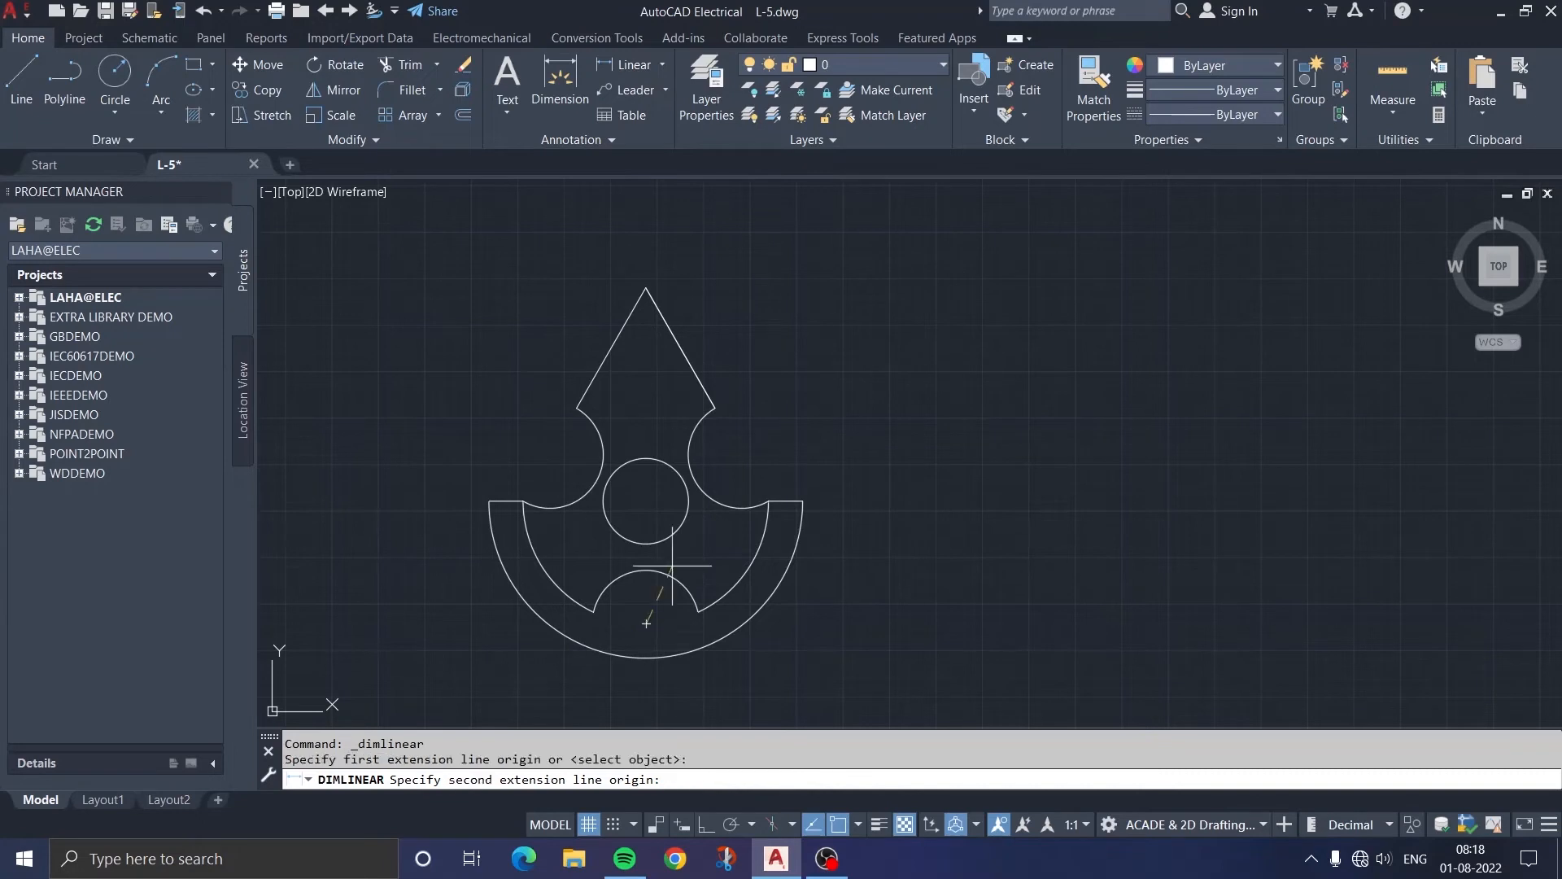
click(648, 293)
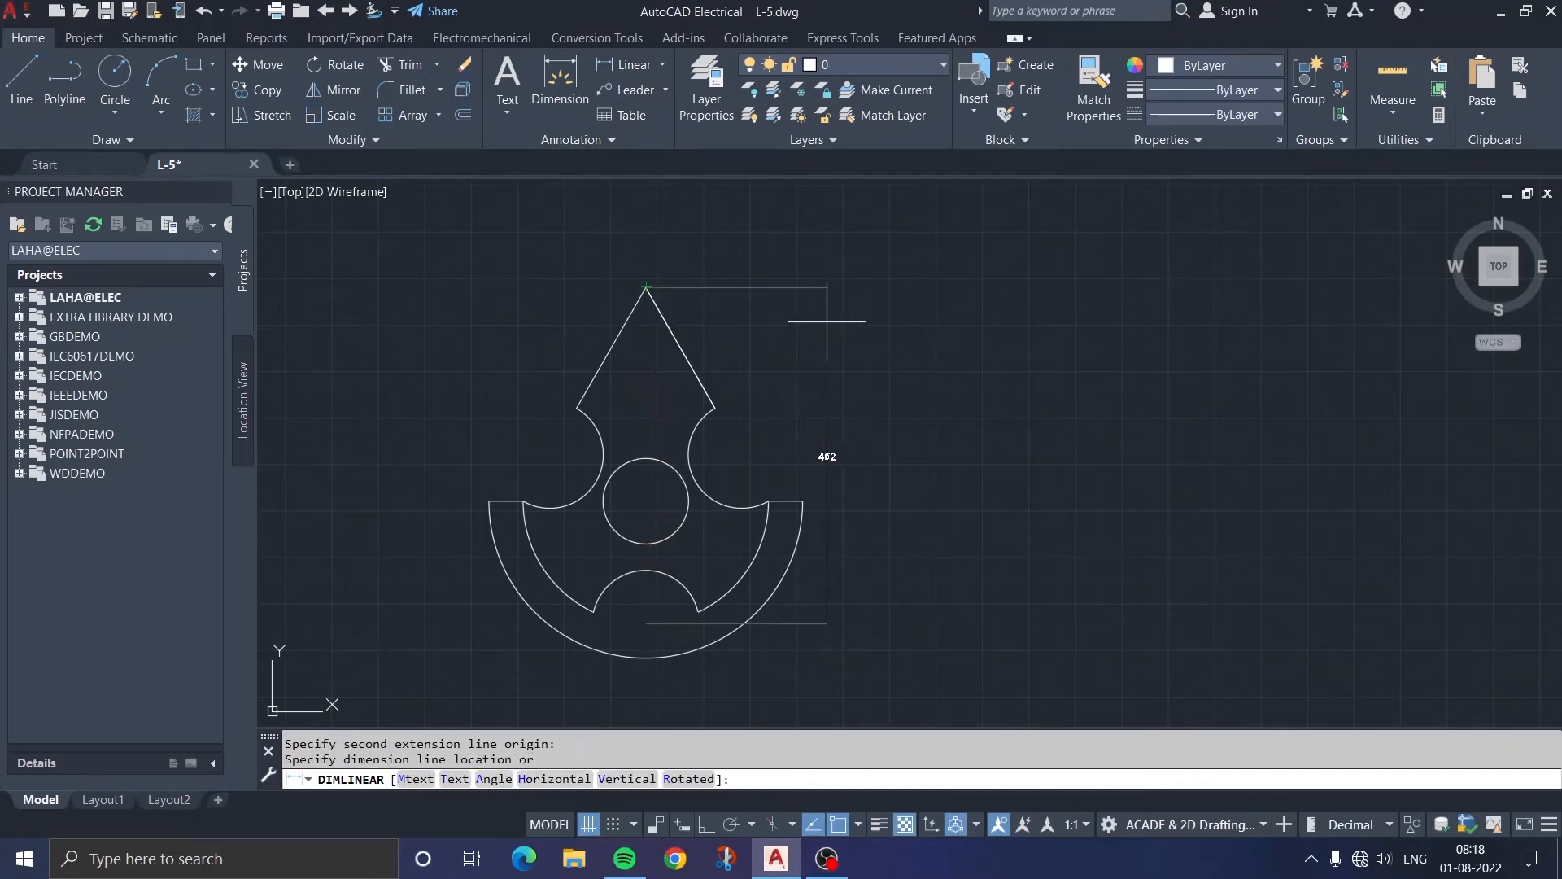
click(856, 326)
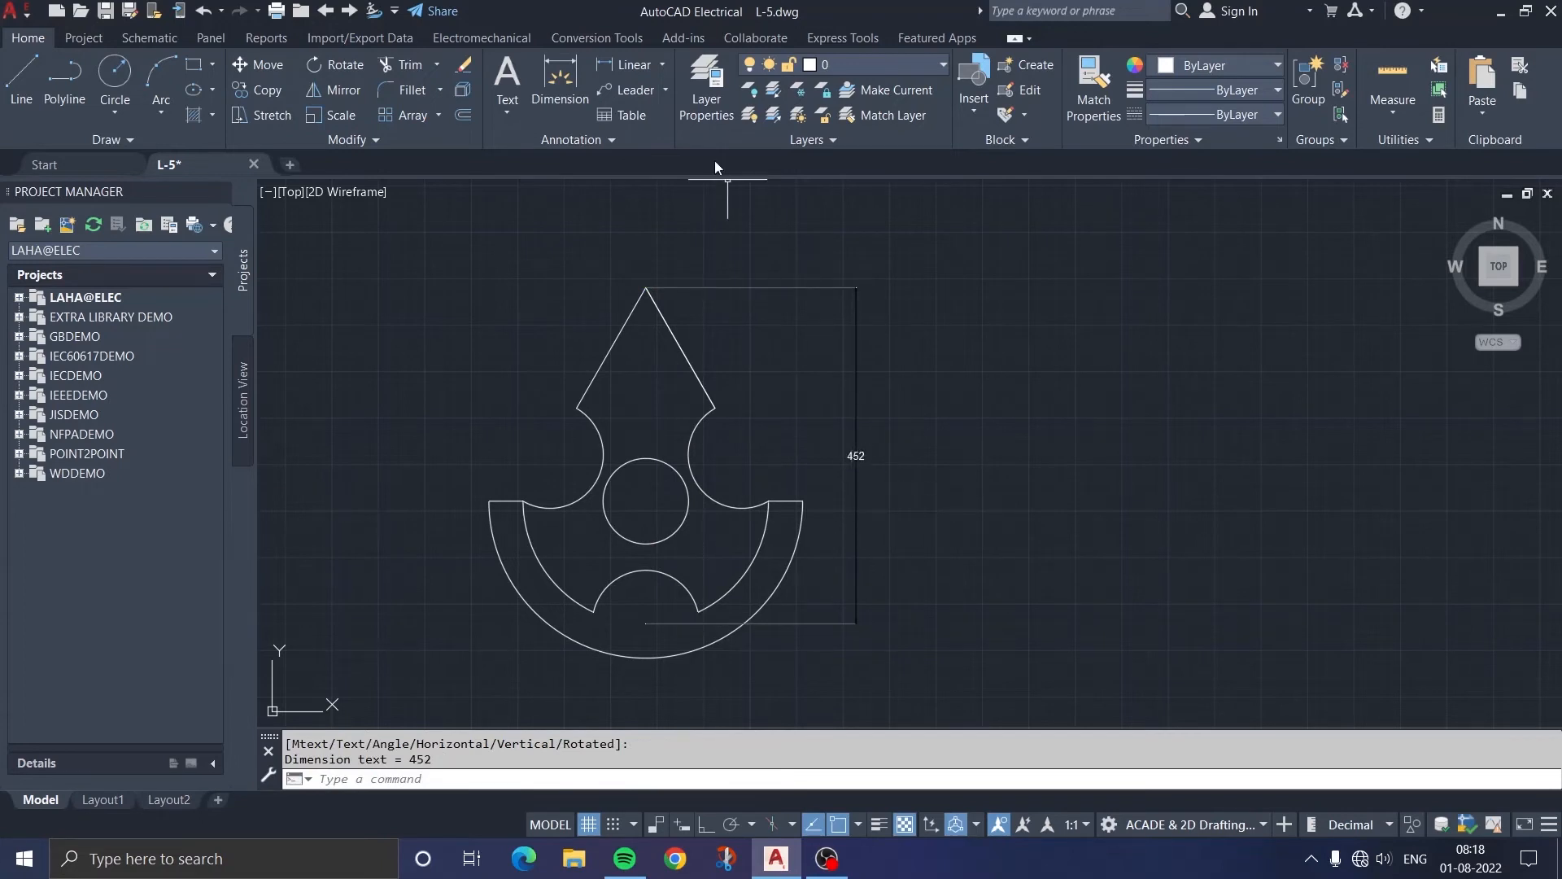
Step: Add a horizontal linear dimension across the left closing line of the ring, placed just above it
click(633, 65)
click(489, 500)
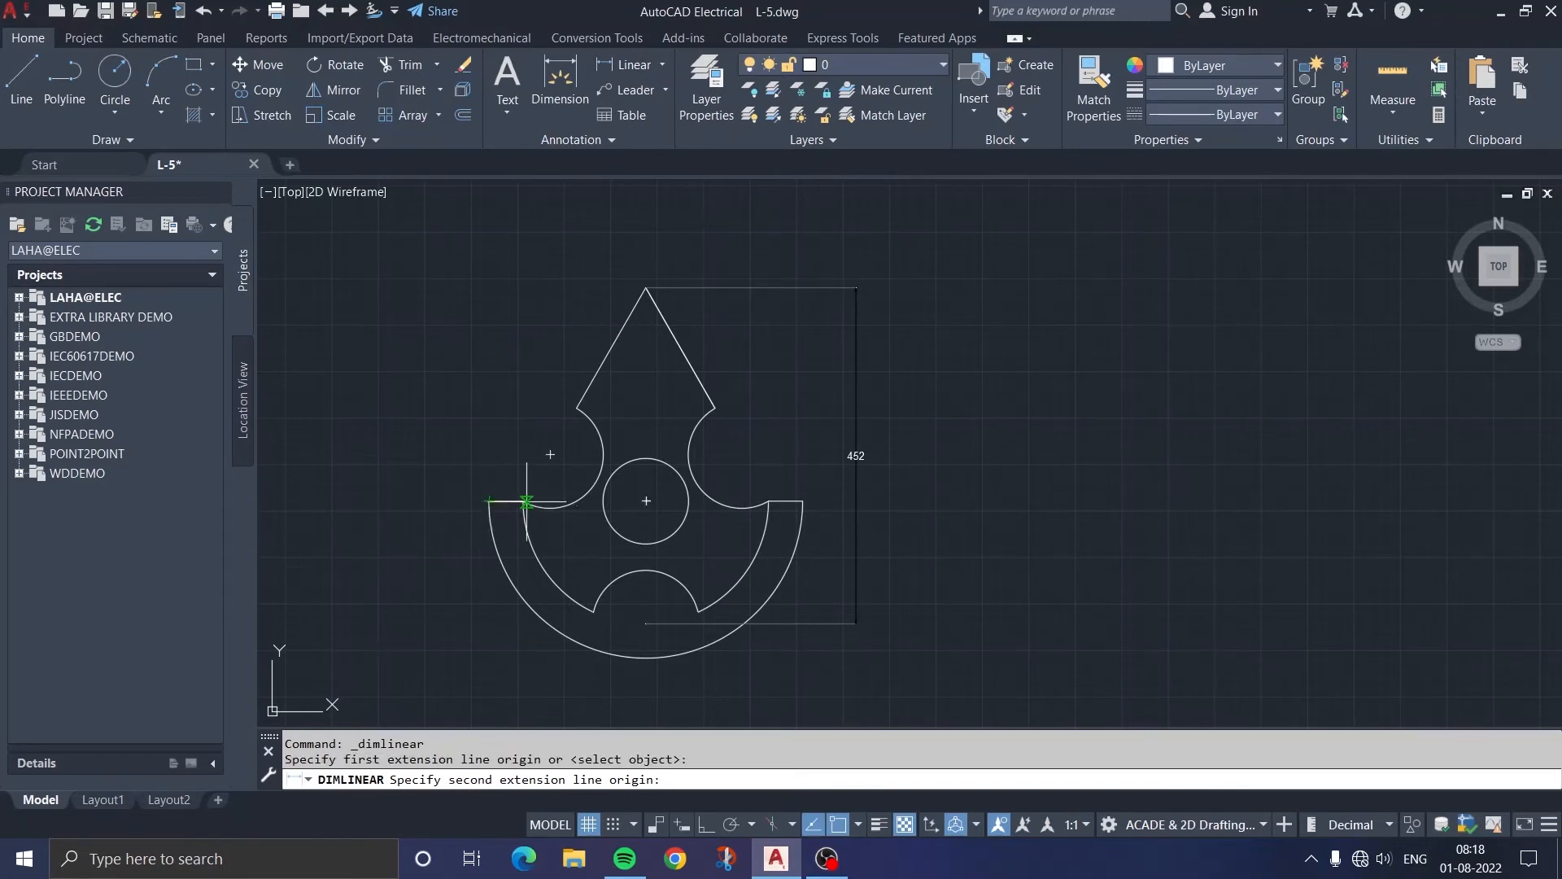
click(523, 500)
click(500, 486)
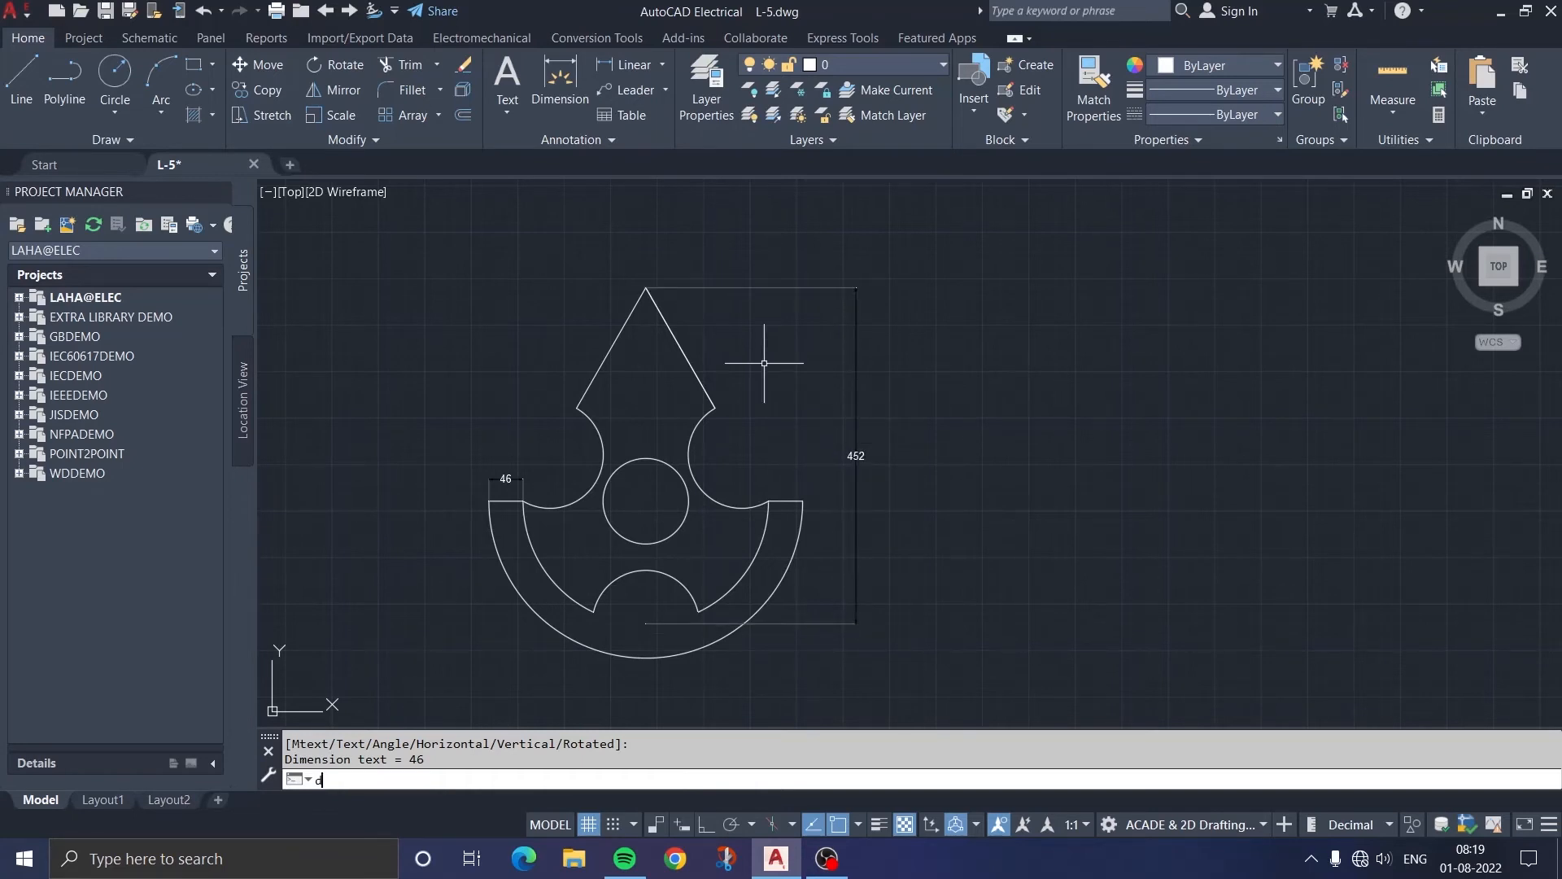
Step: Modify the Standard dimension style to use yellow dimension lines and red extension lines
key(Return)
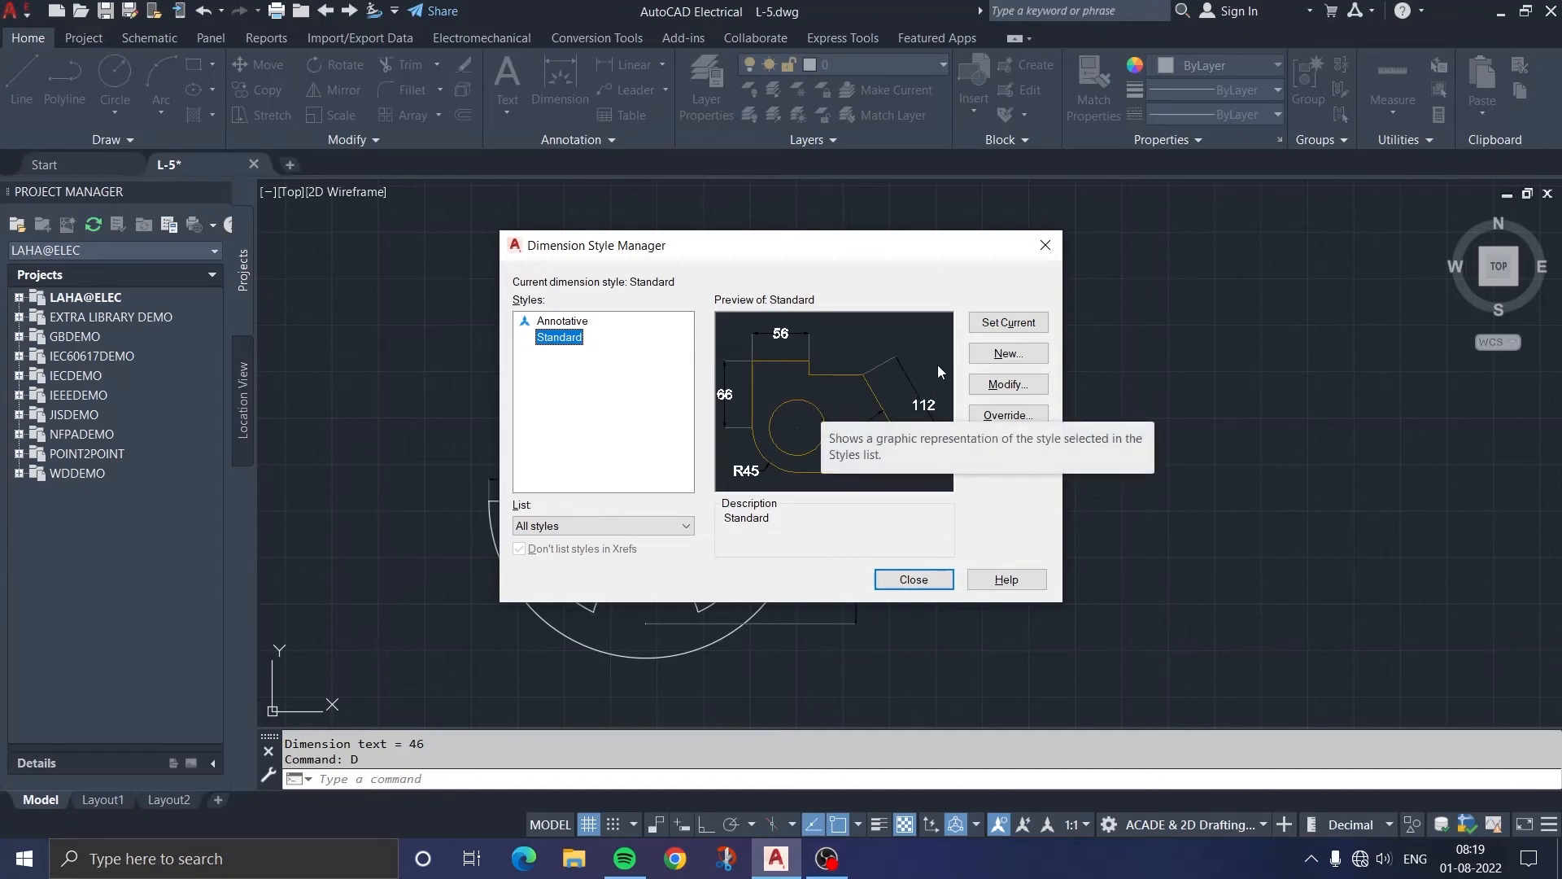
click(994, 388)
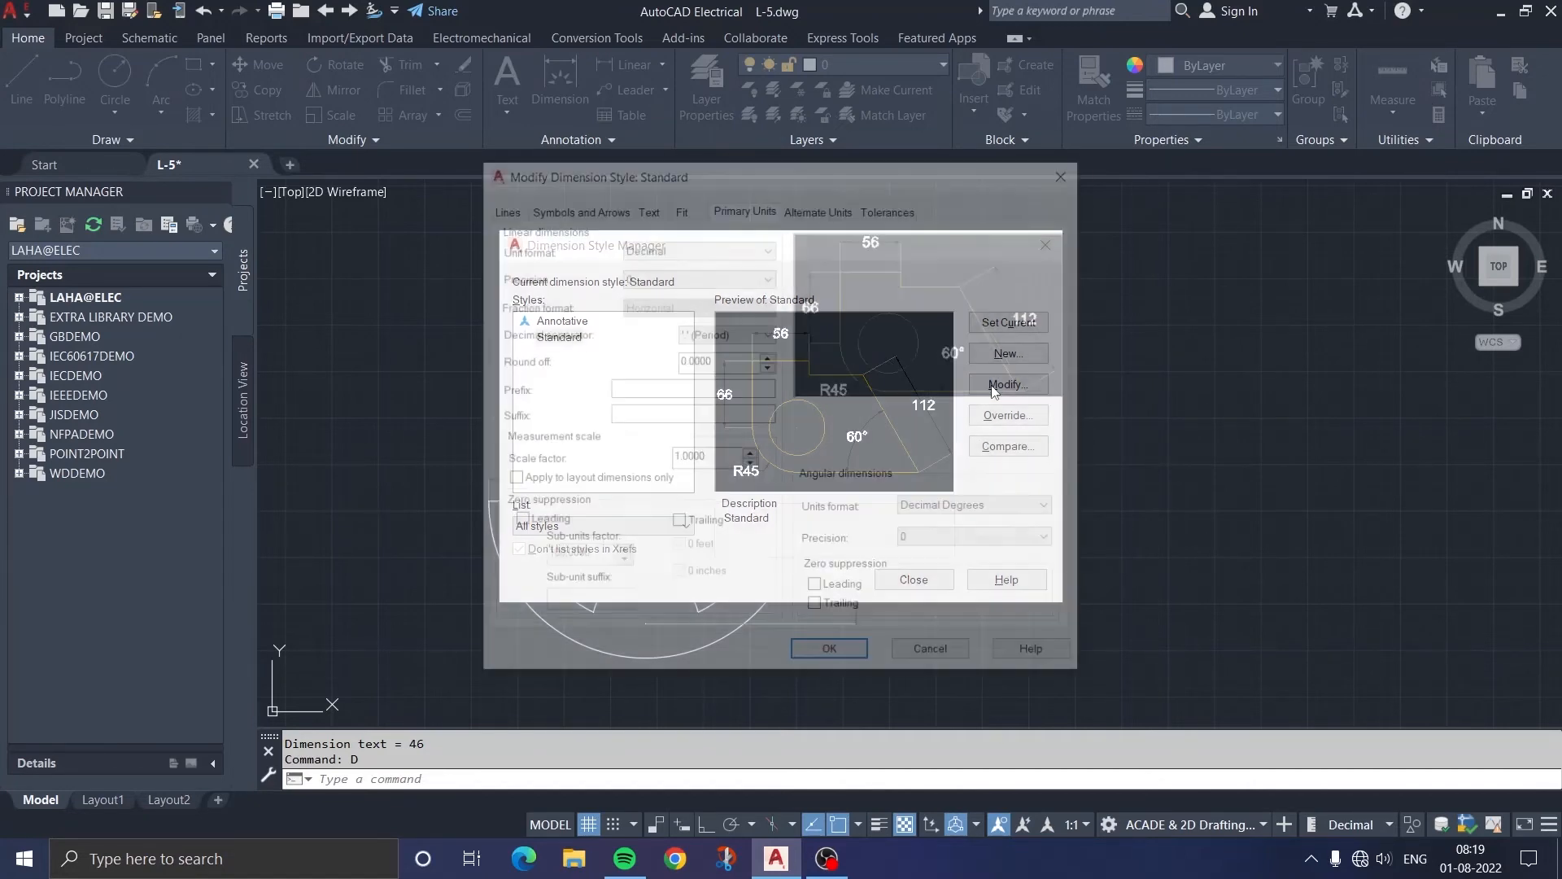
click(501, 209)
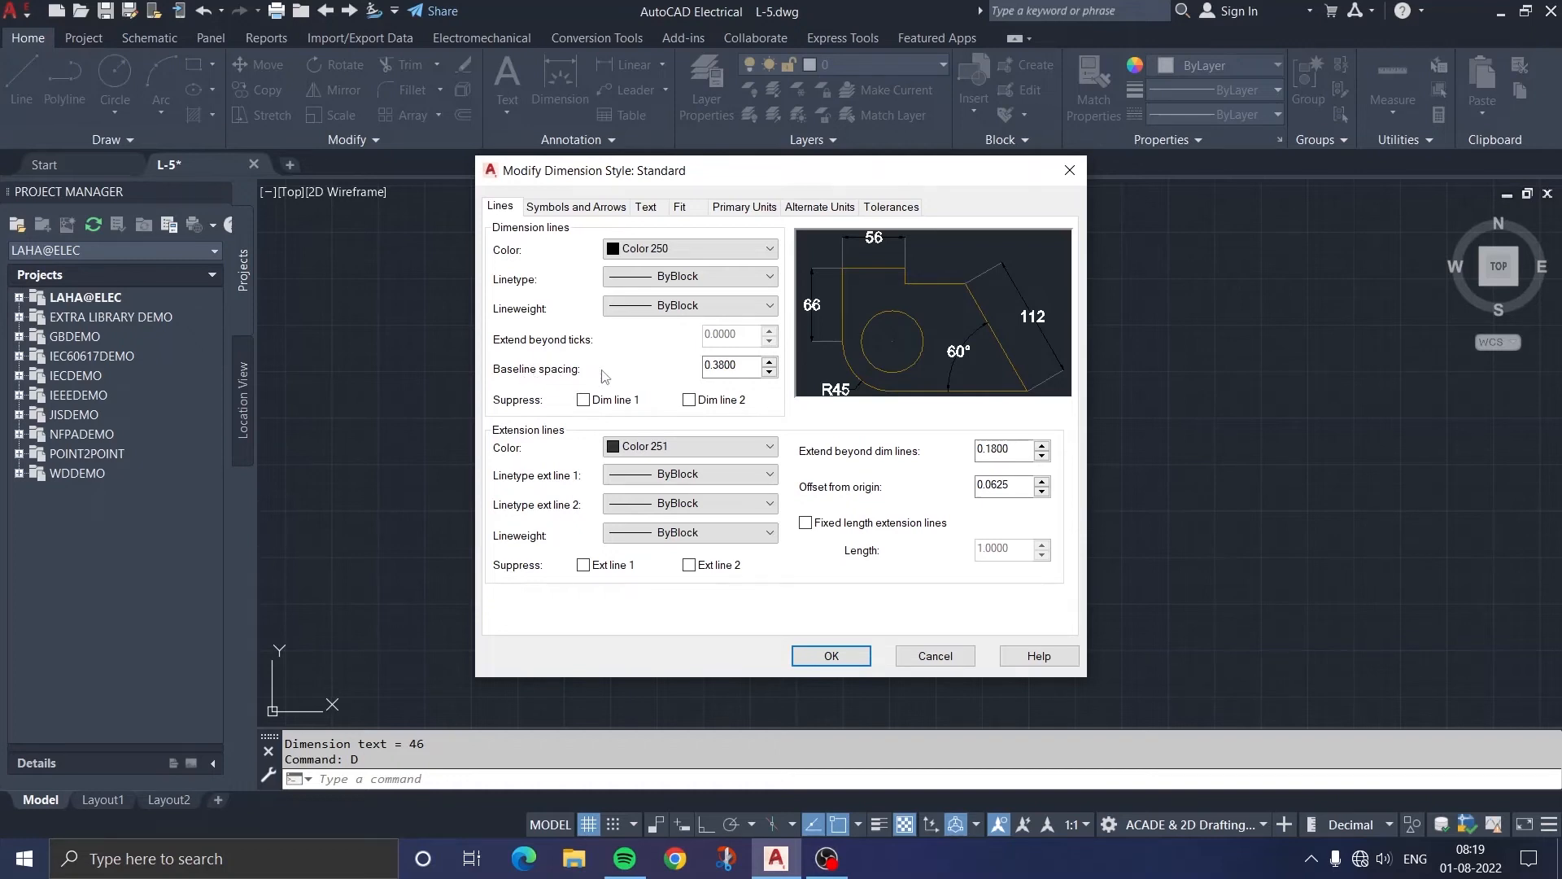
click(681, 252)
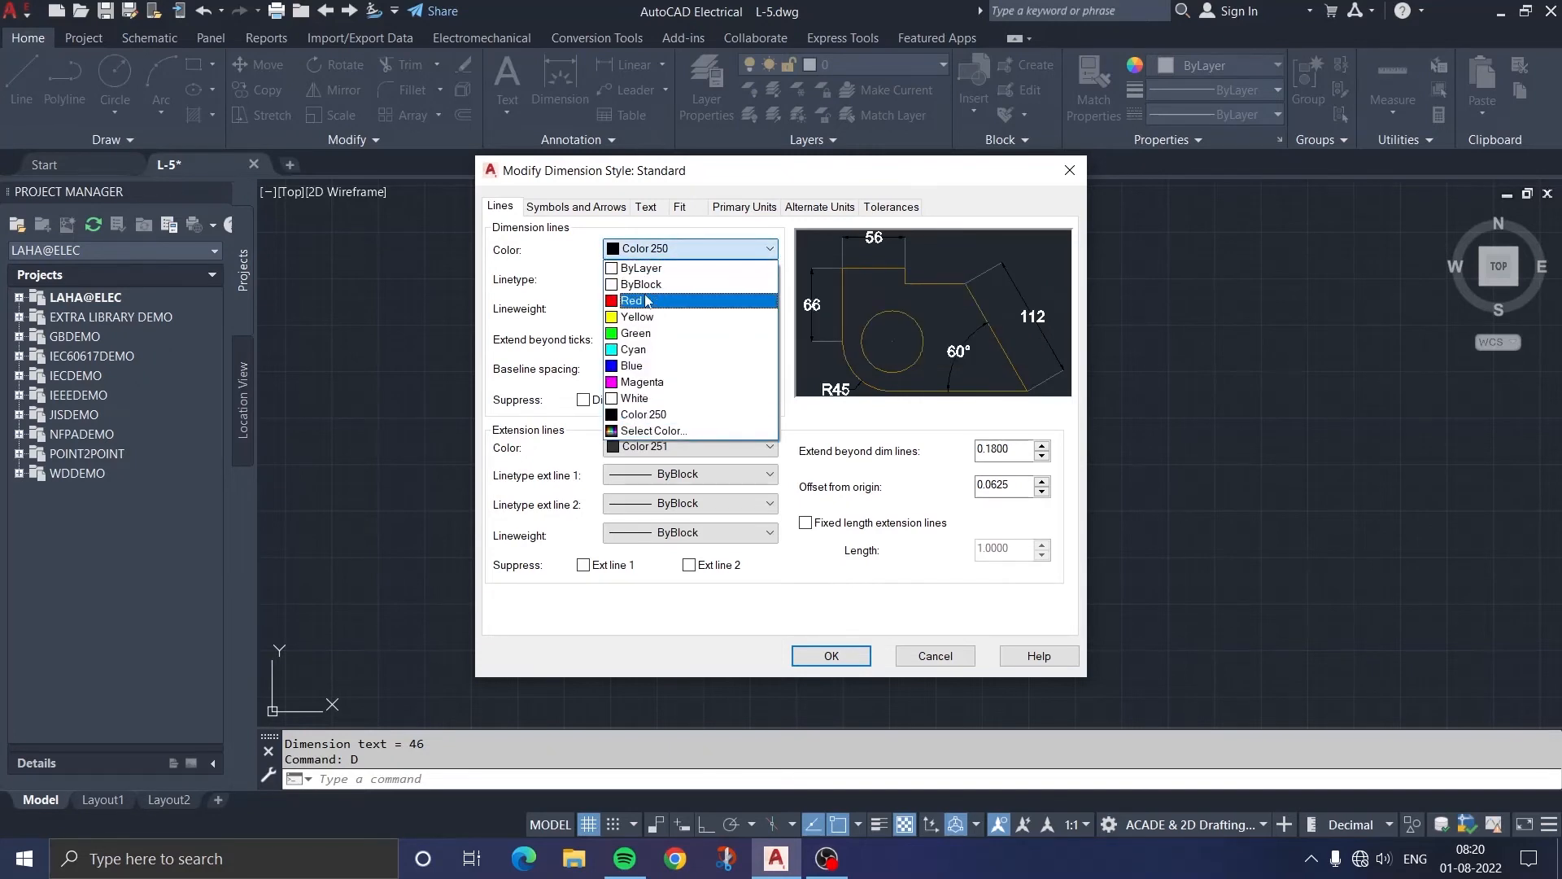
click(640, 318)
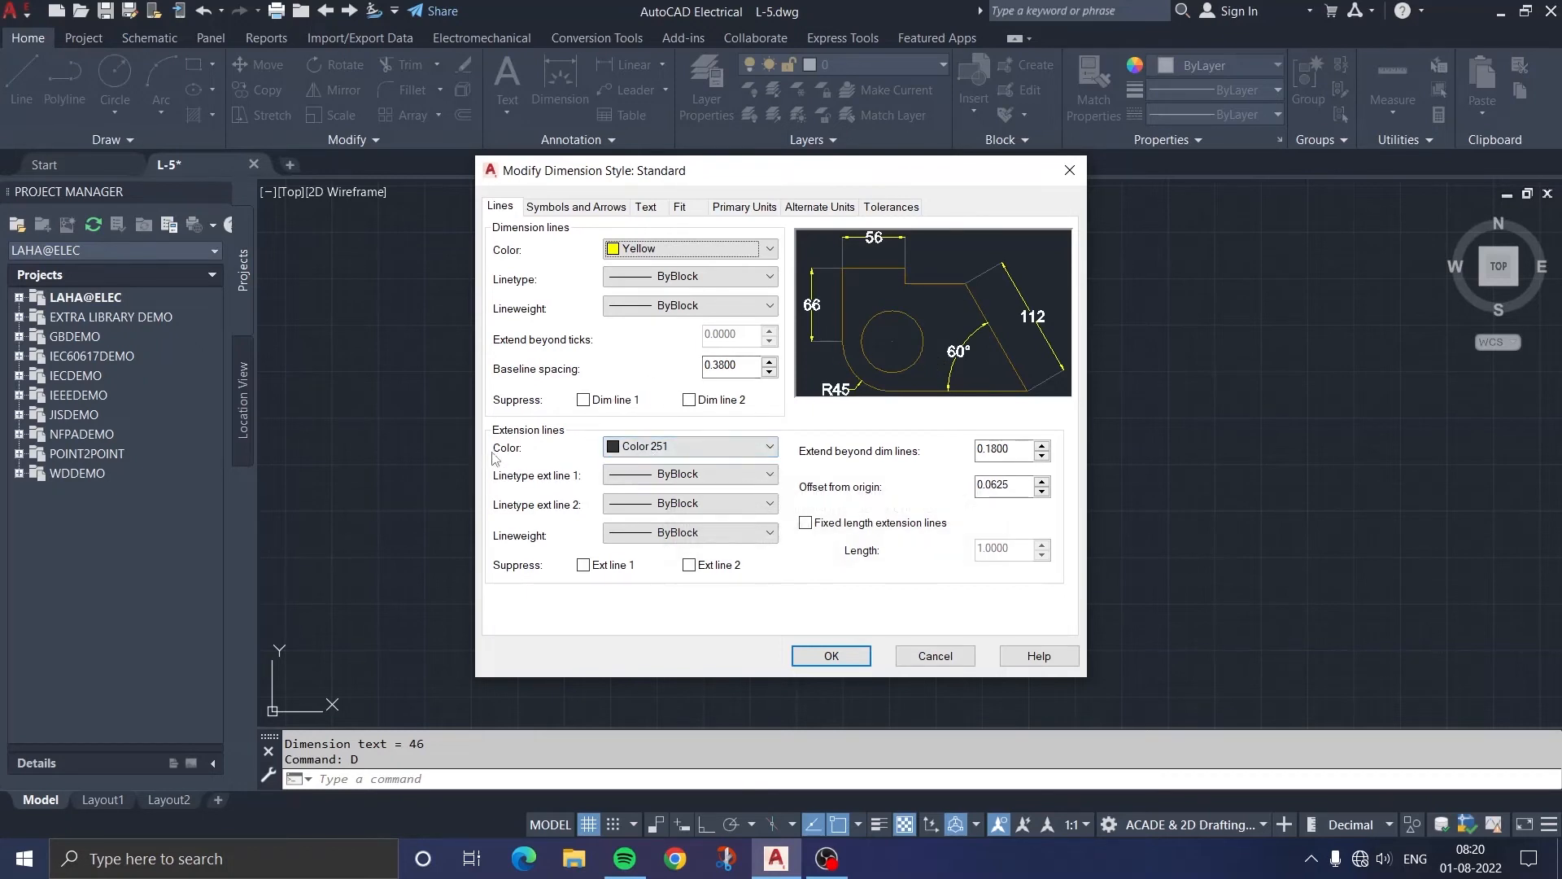
click(625, 446)
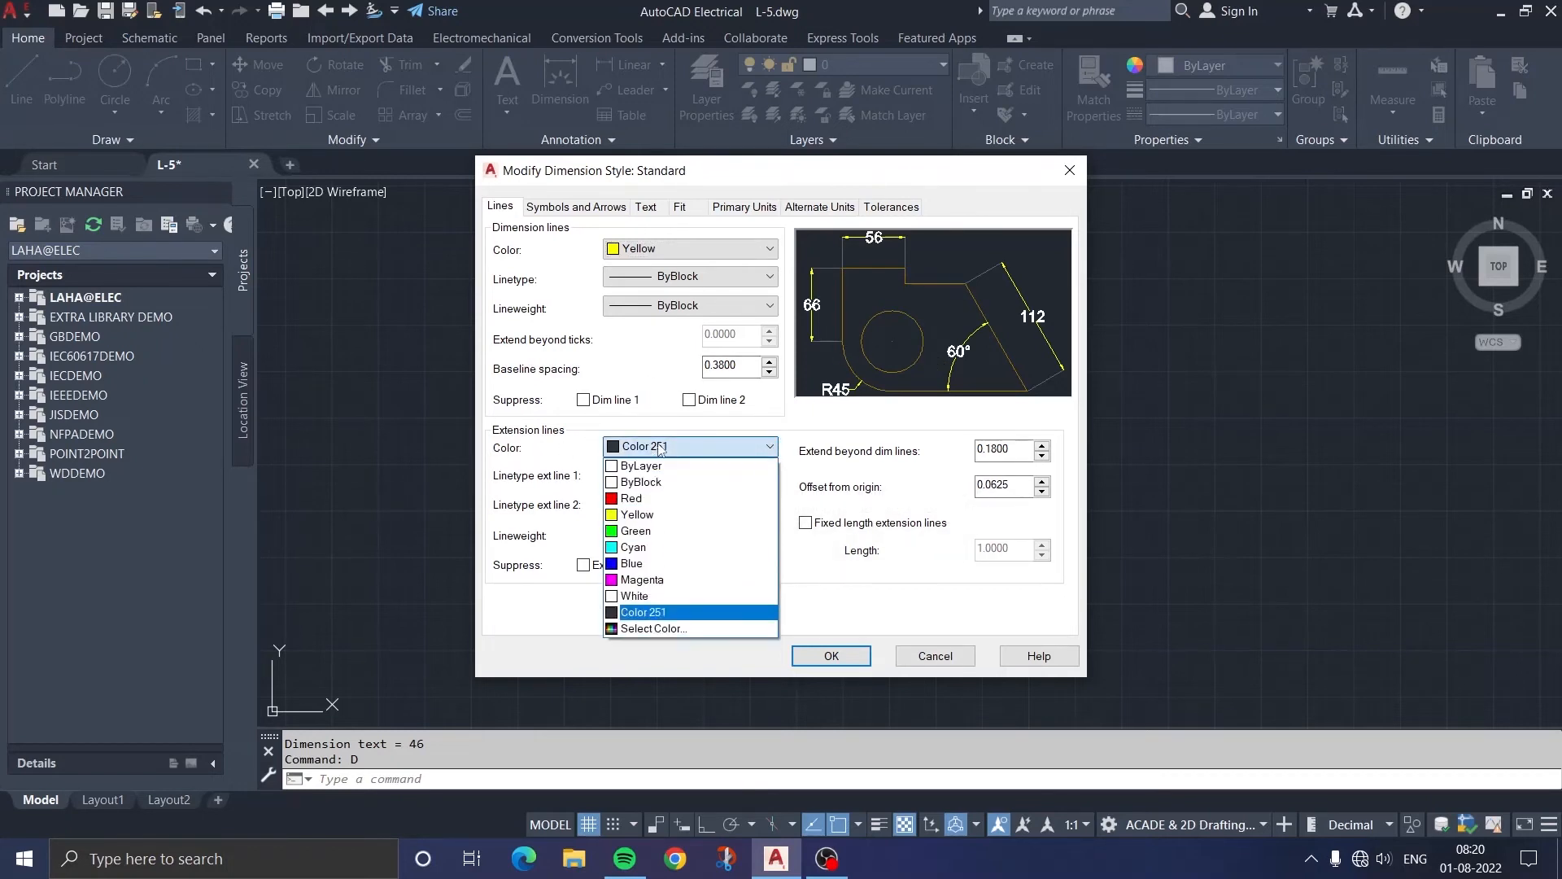
click(638, 498)
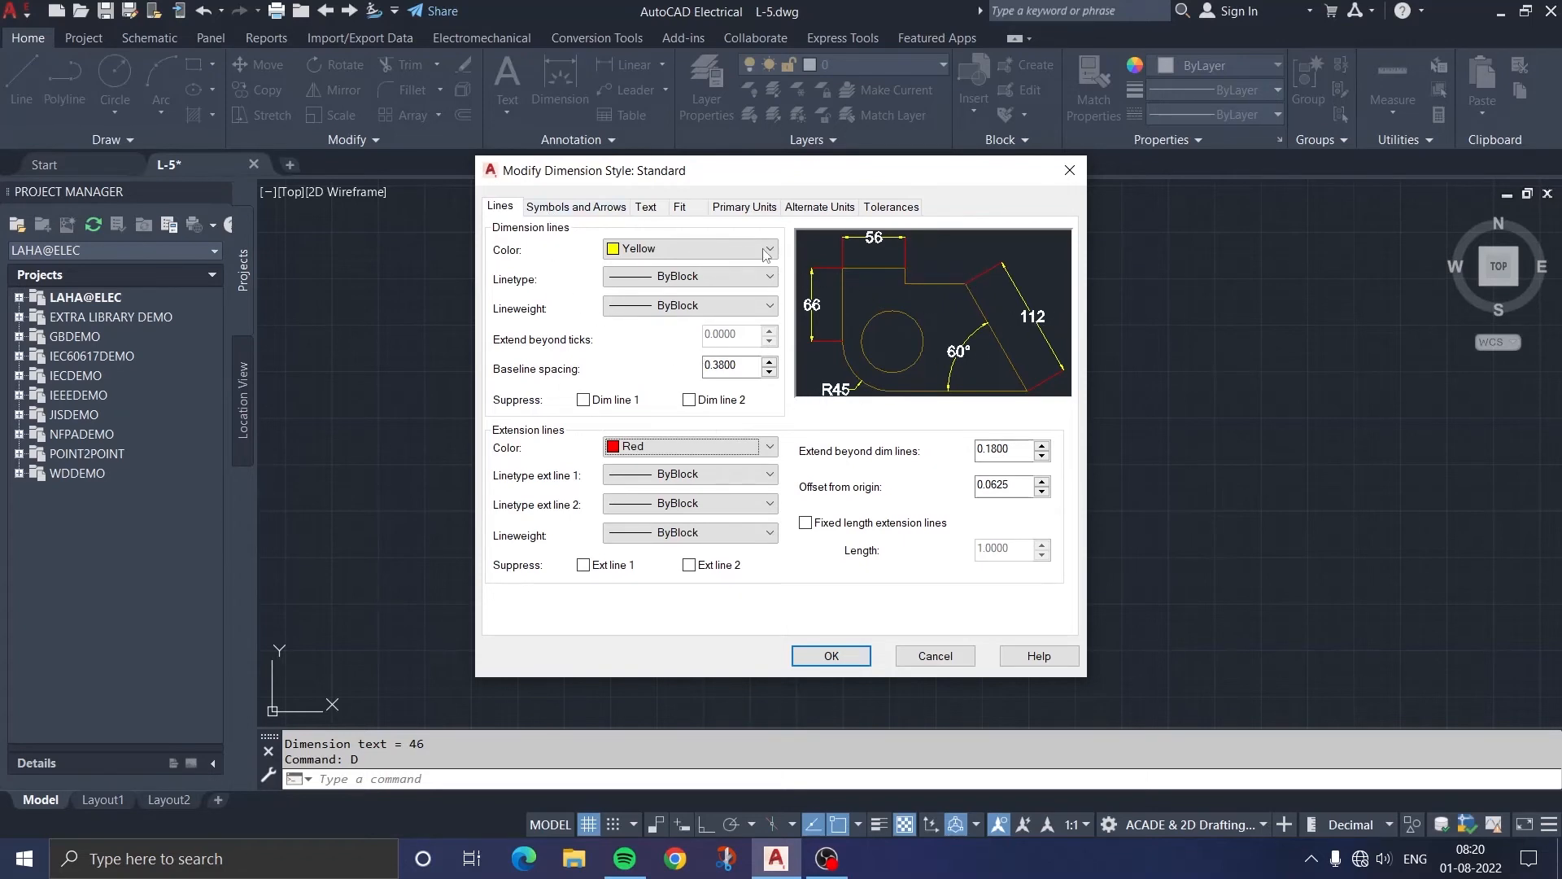
Step: Set the Standard dimension style's text height to 12
click(647, 207)
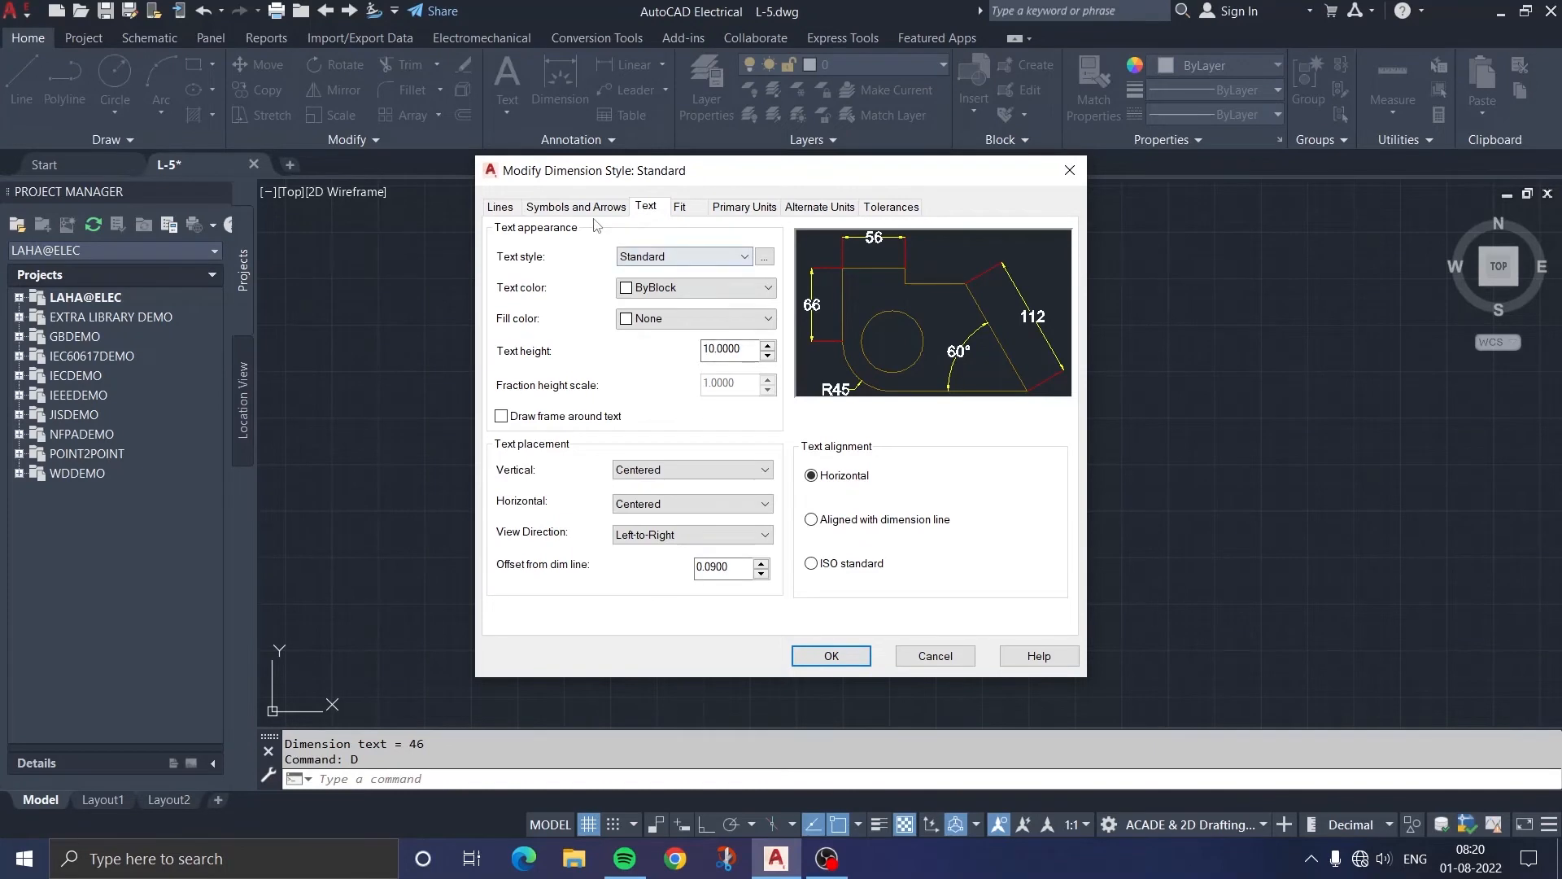
click(744, 349)
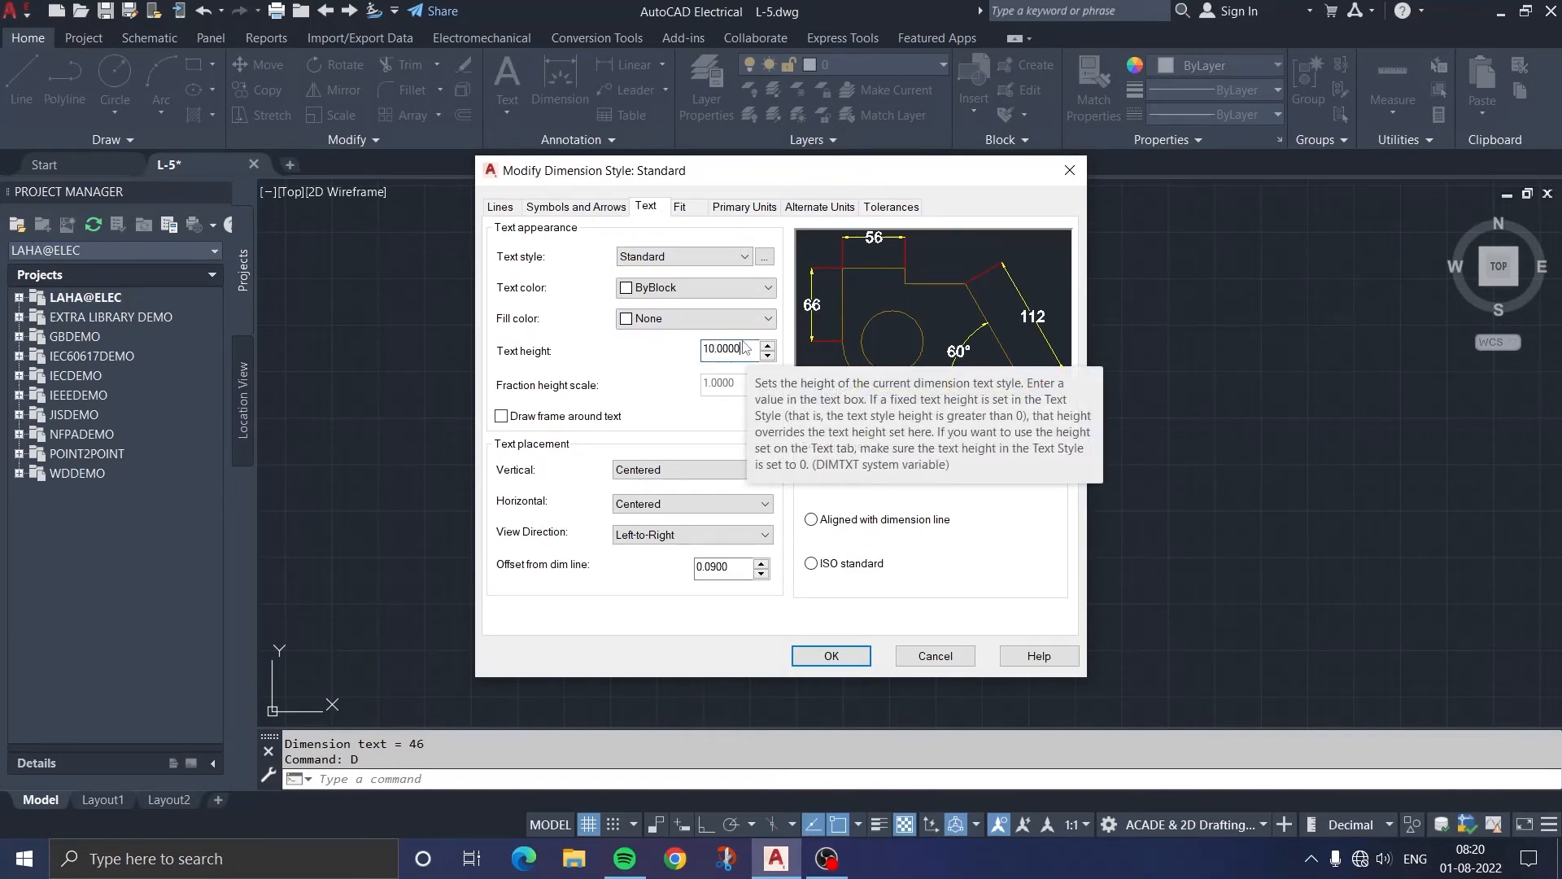
key(BackSpace)
key(BackSpace)
key(BackSpace)
key(BackSpace)
key(BackSpace)
key(BackSpace)
key(BackSpace)
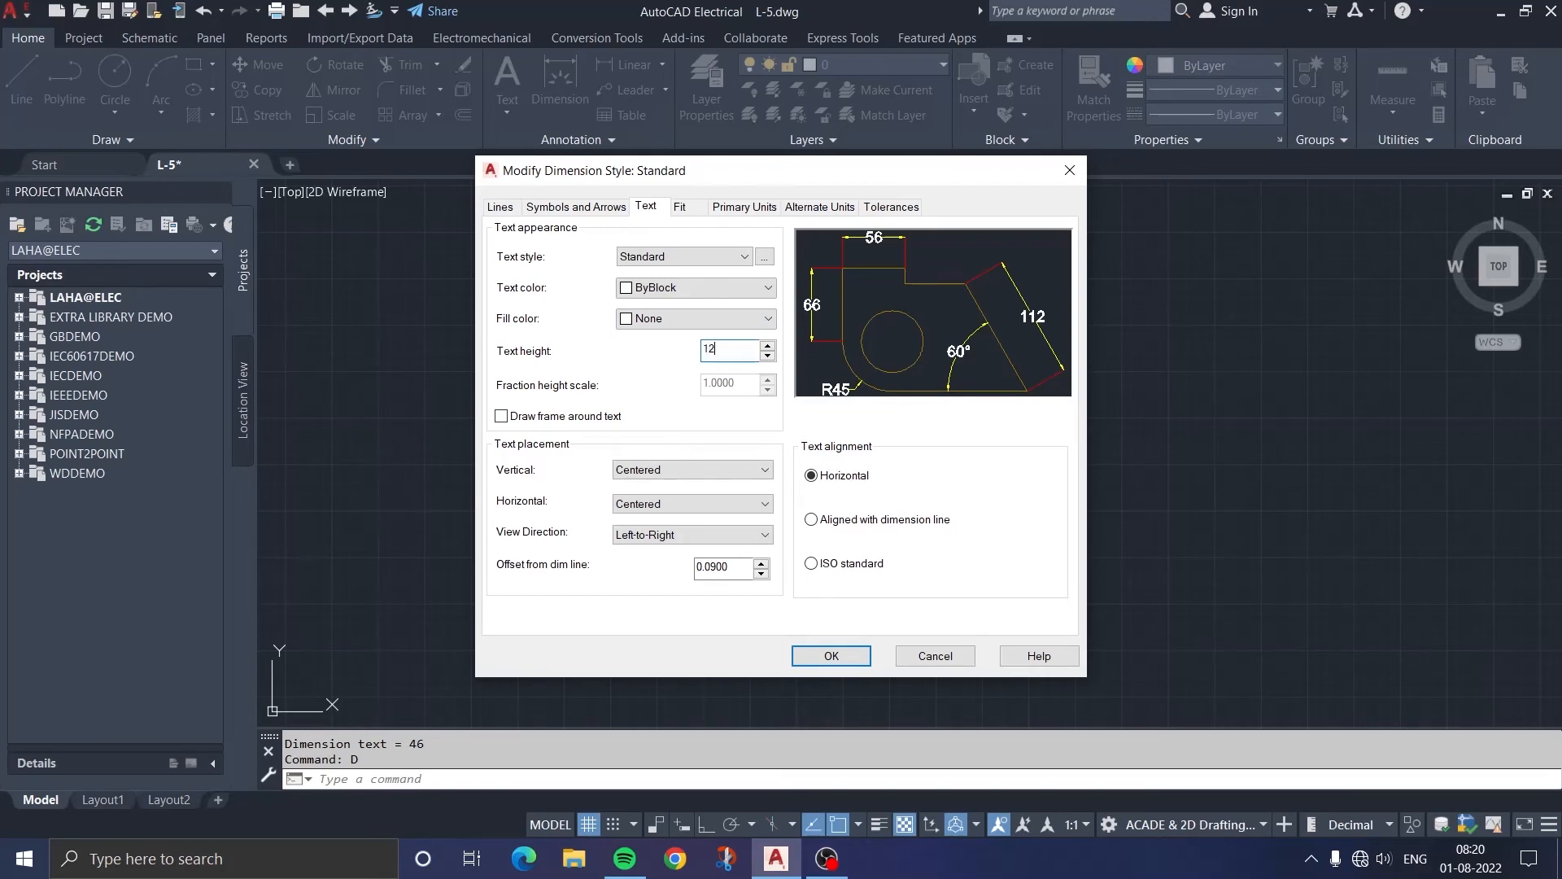
text(12)
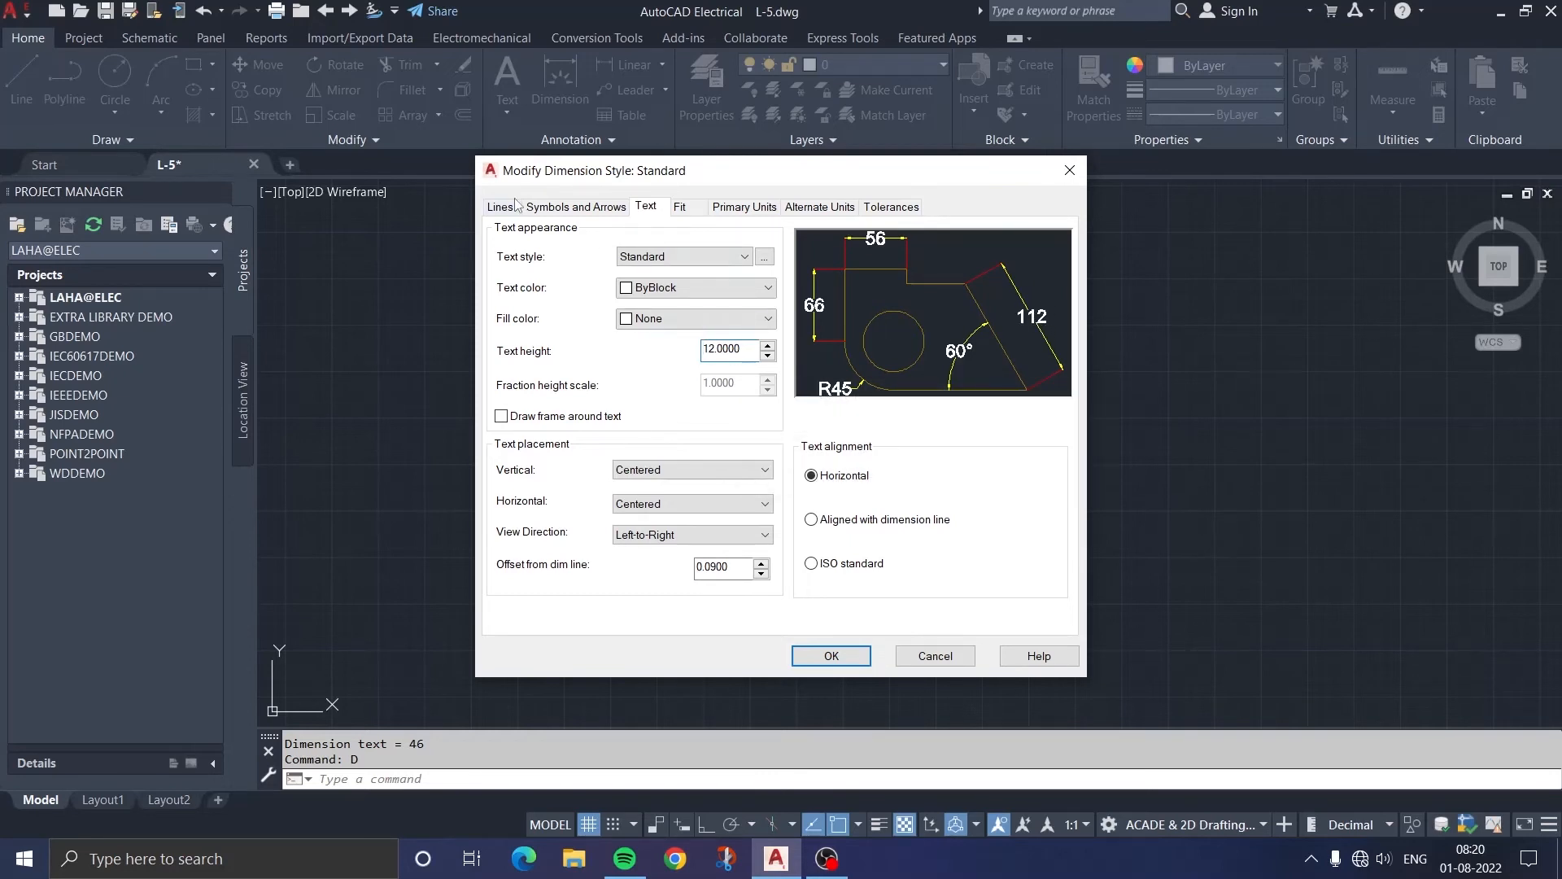
Step: Clear the Standard dimension style's arrow size and enter a new one
click(570, 208)
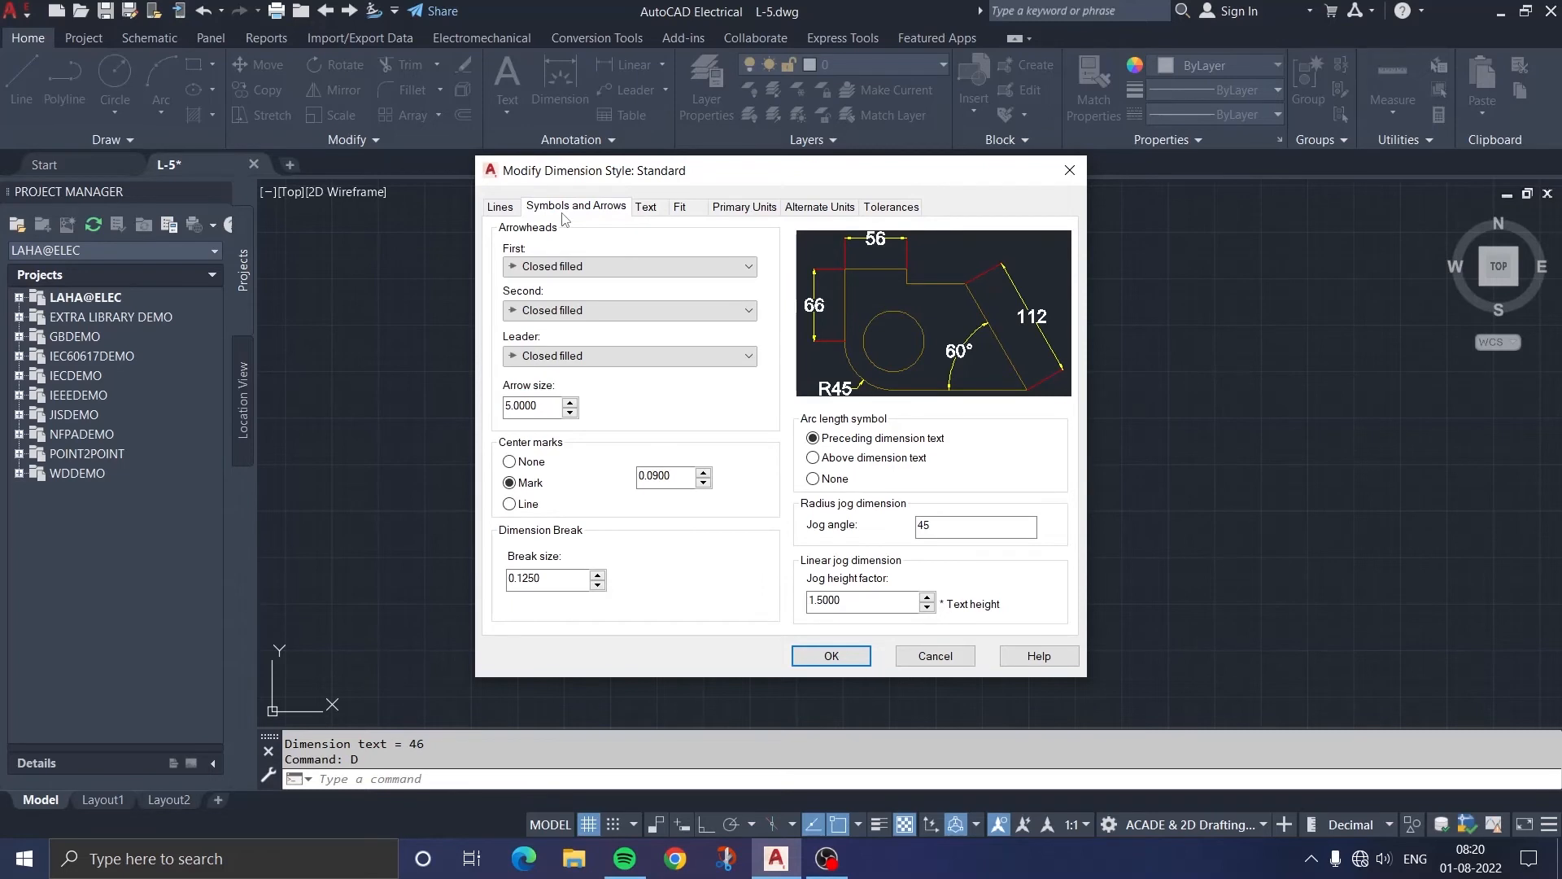
click(524, 407)
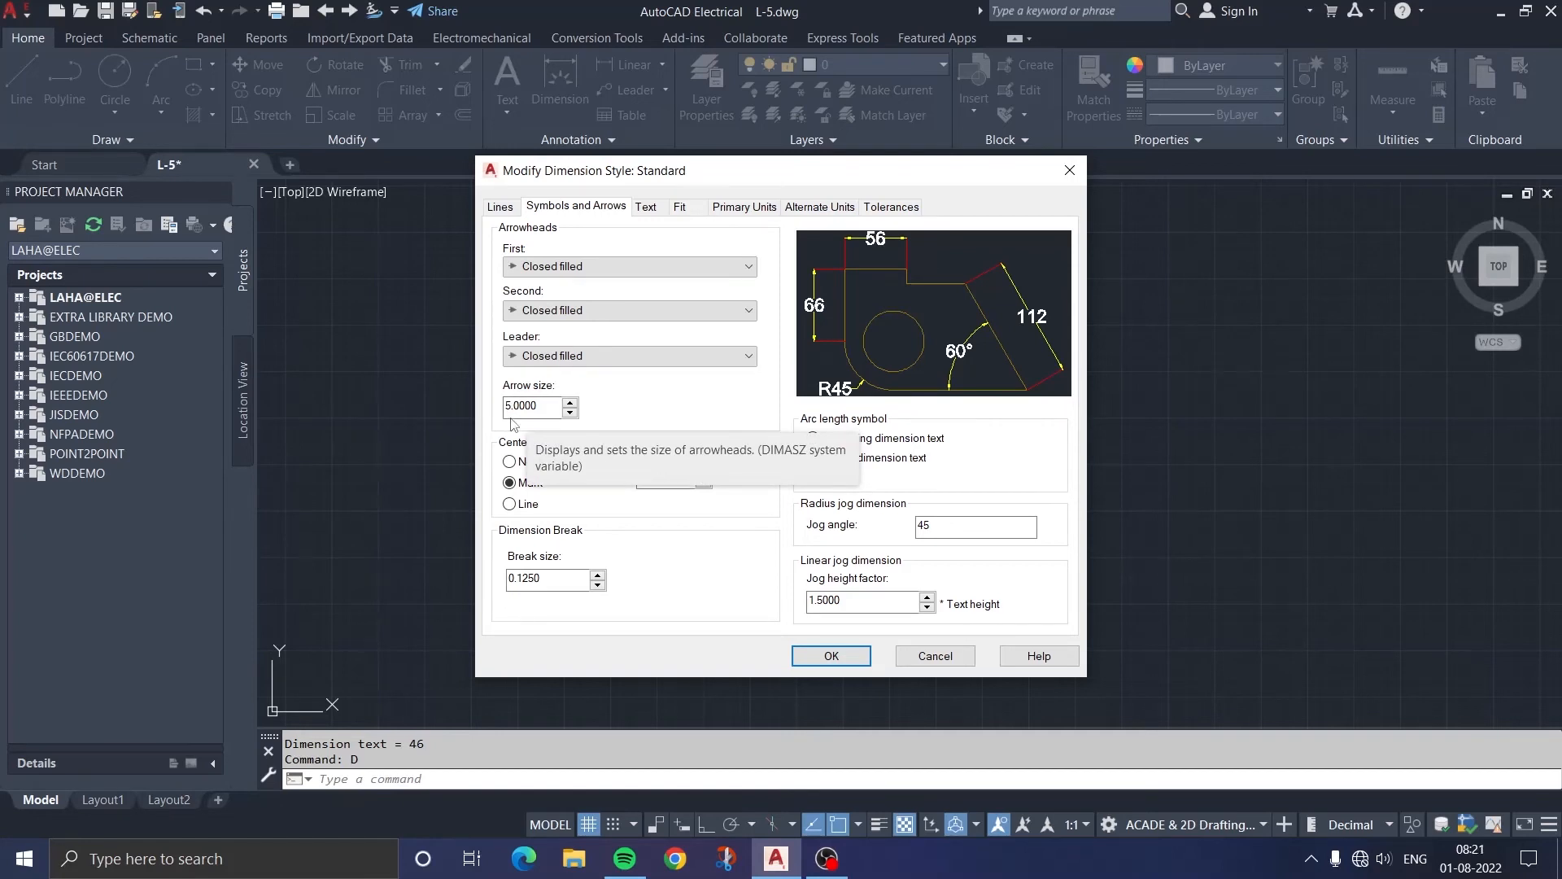
click(543, 405)
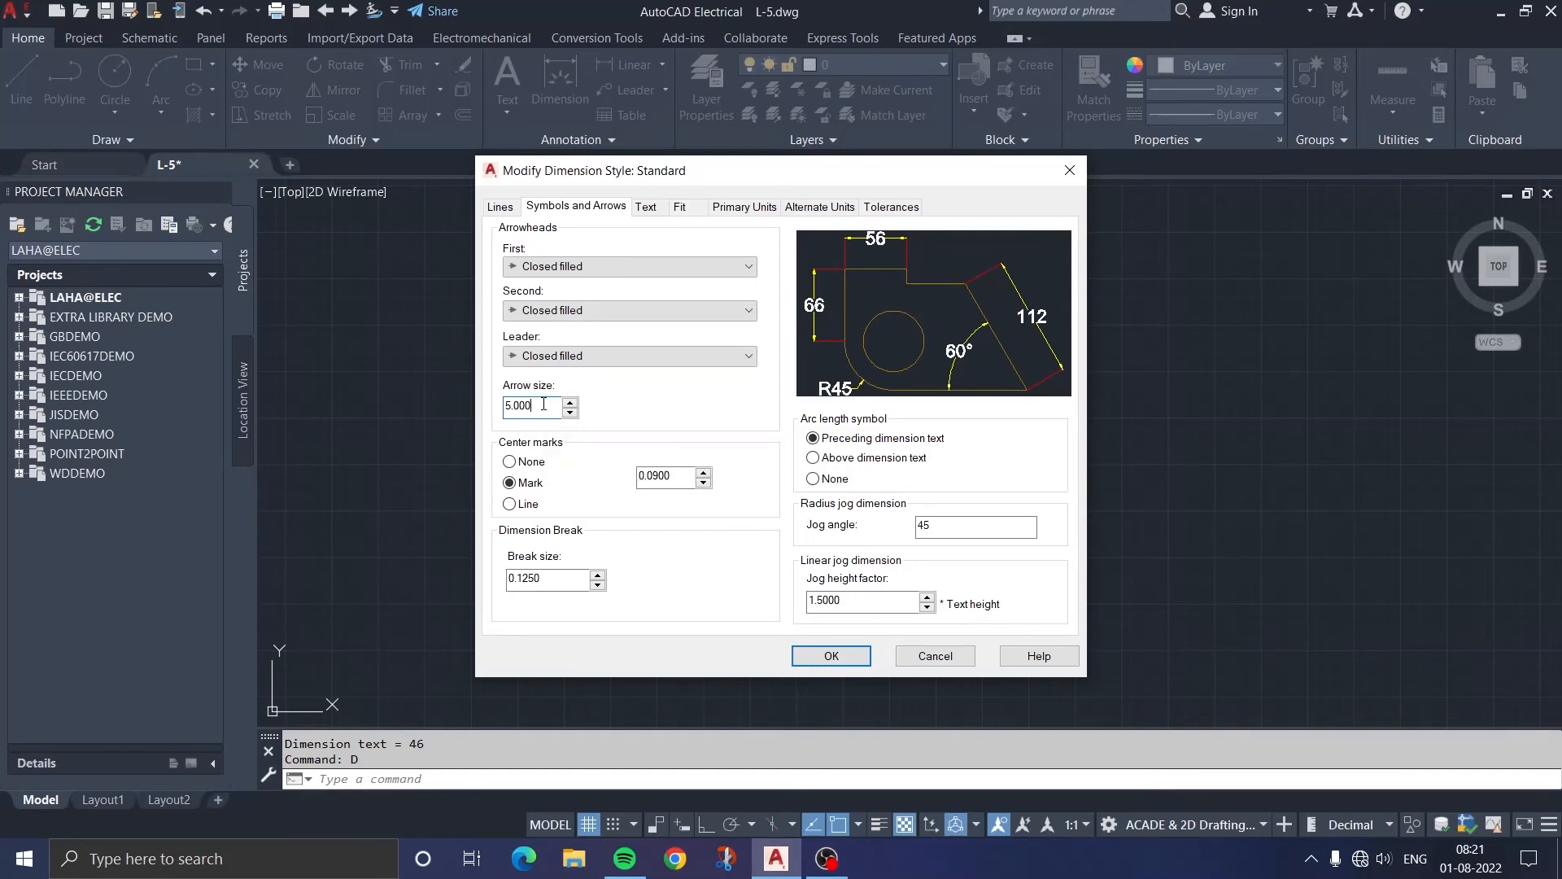
key(BackSpace)
key(BackSpace)
key(BackSpace)
key(BackSpace)
key(BackSpace)
key(BackSpace)
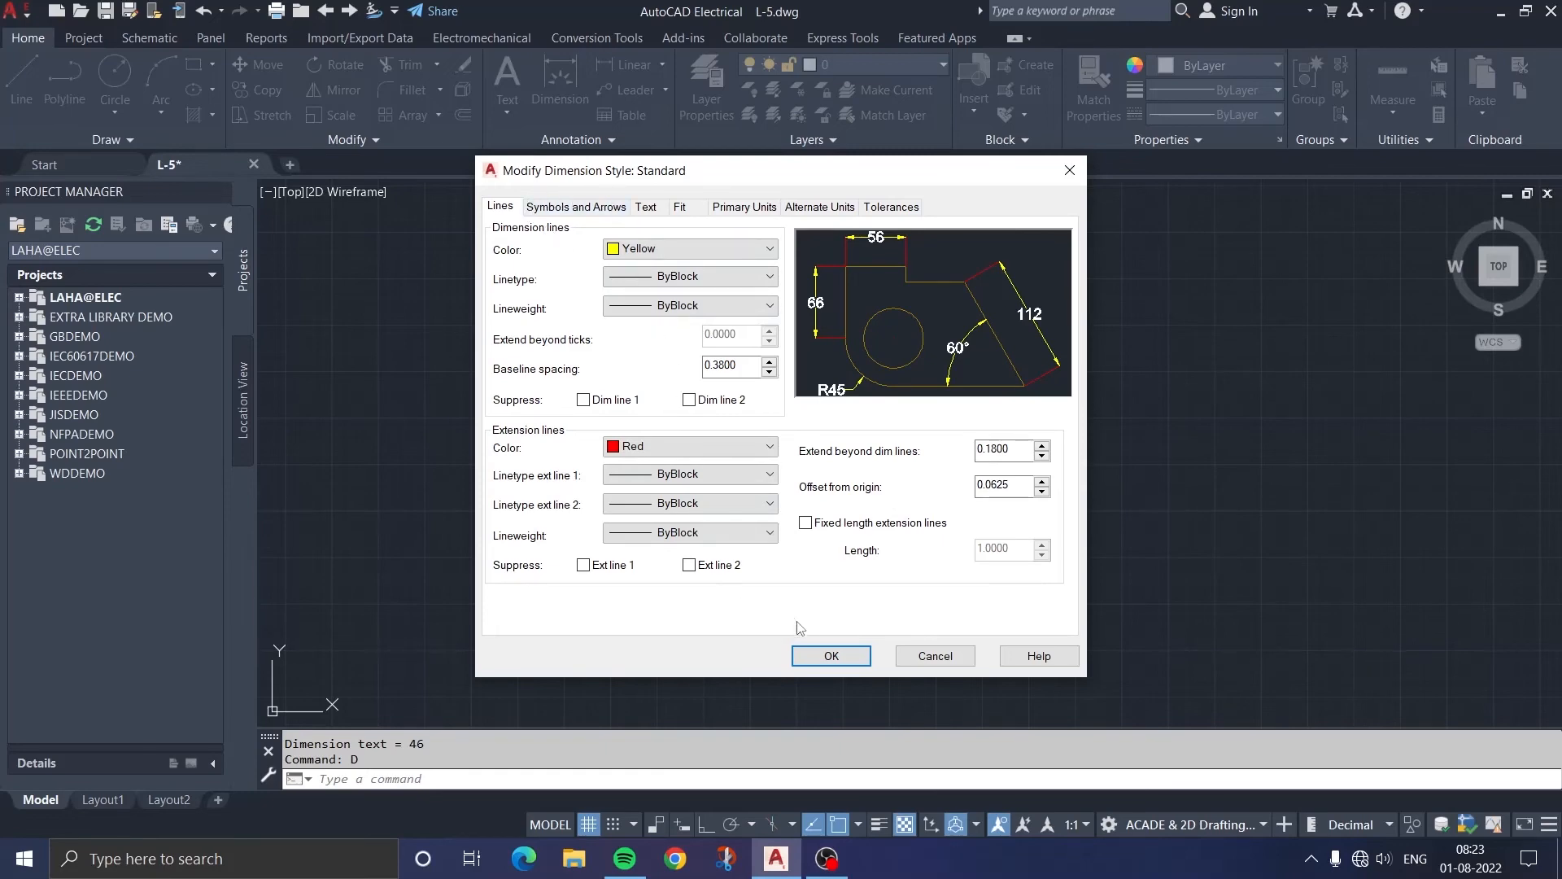
Step: Accept the Standard dimension style changes, set Standard as the current style, and close the Dimension Style Manager
click(831, 656)
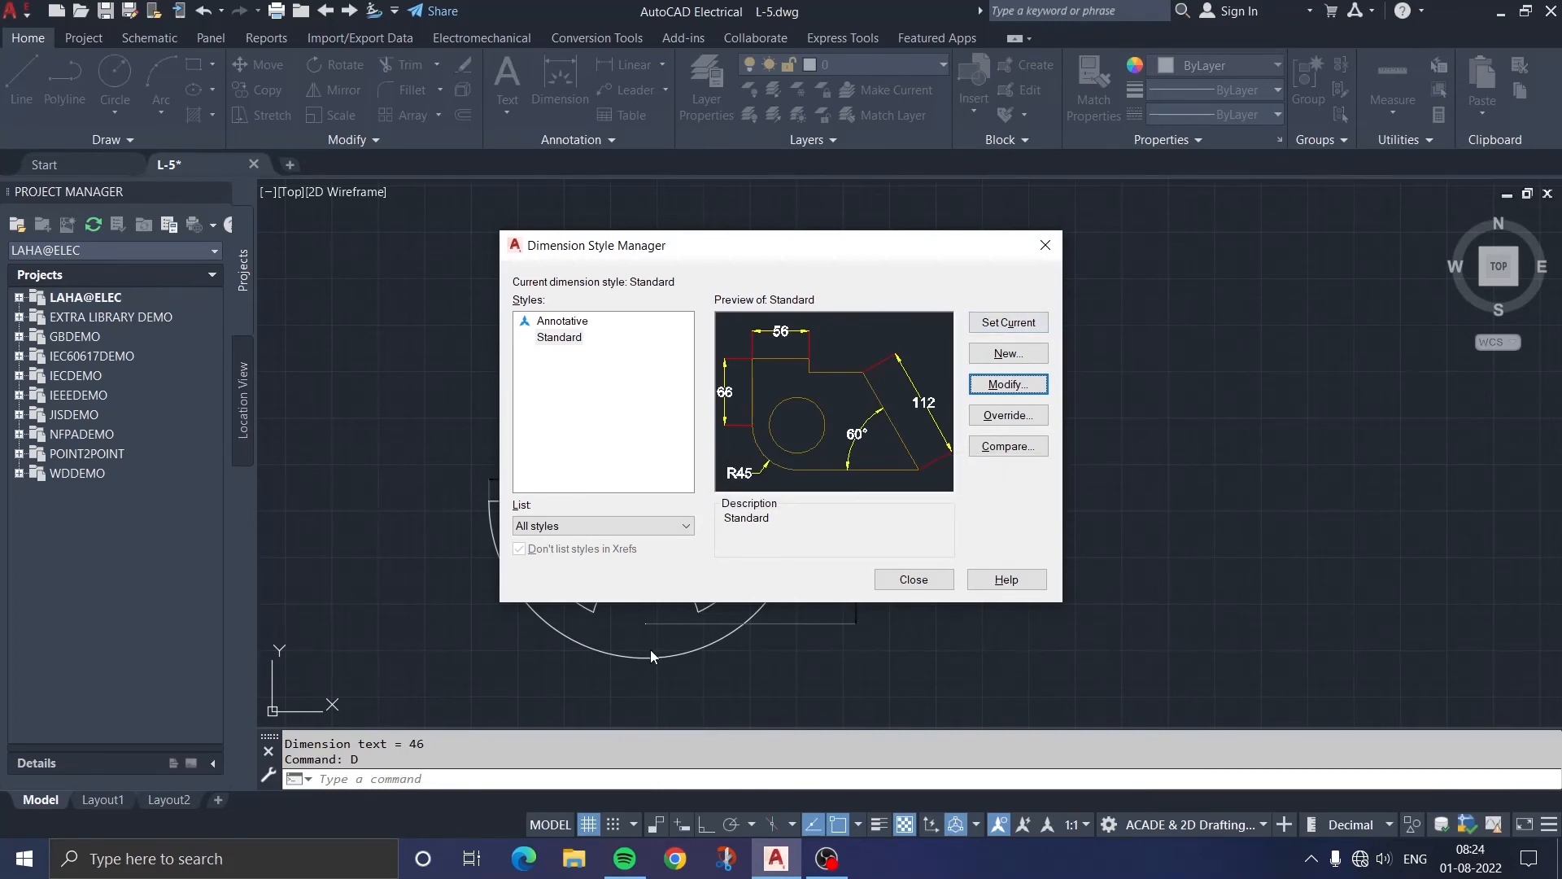
click(993, 326)
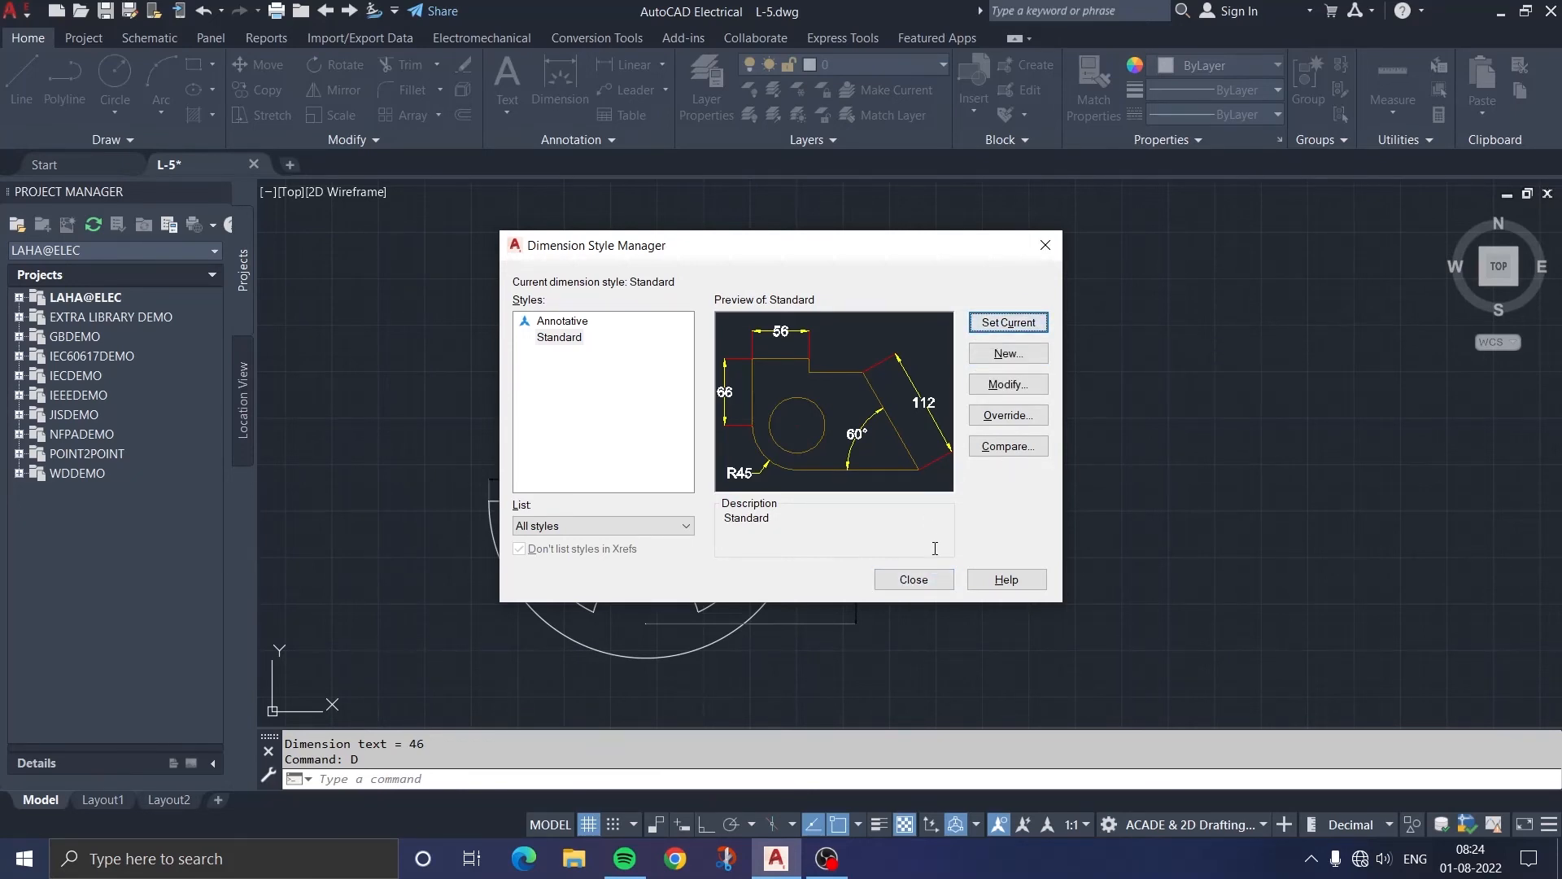
click(914, 579)
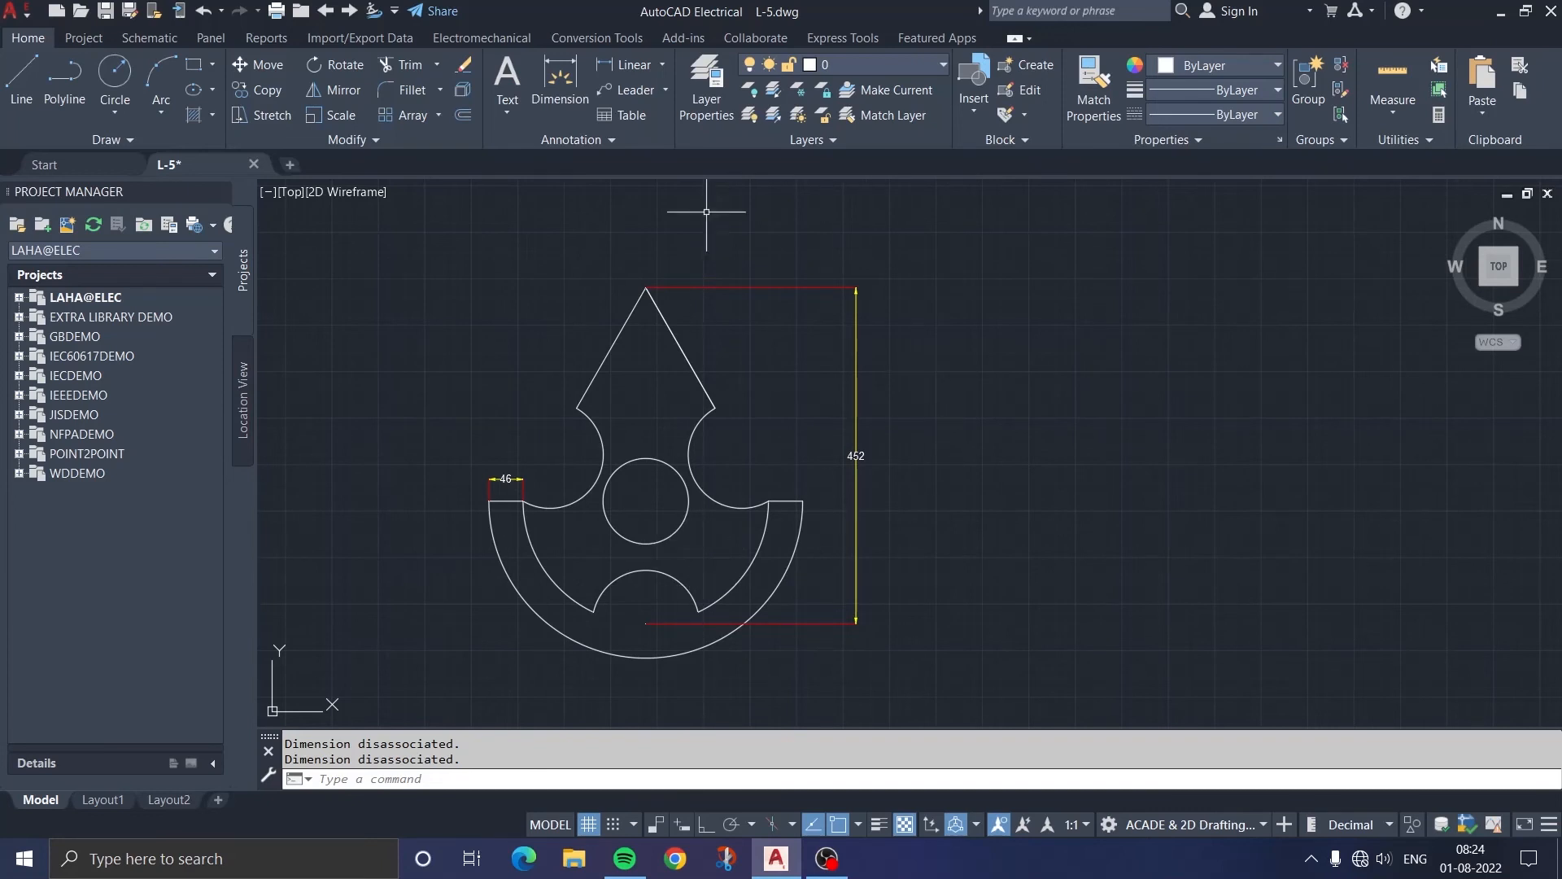
Step: Add an aligned dimension along the left slanted edge from the apex to its lower end, placed outside the figure
click(664, 66)
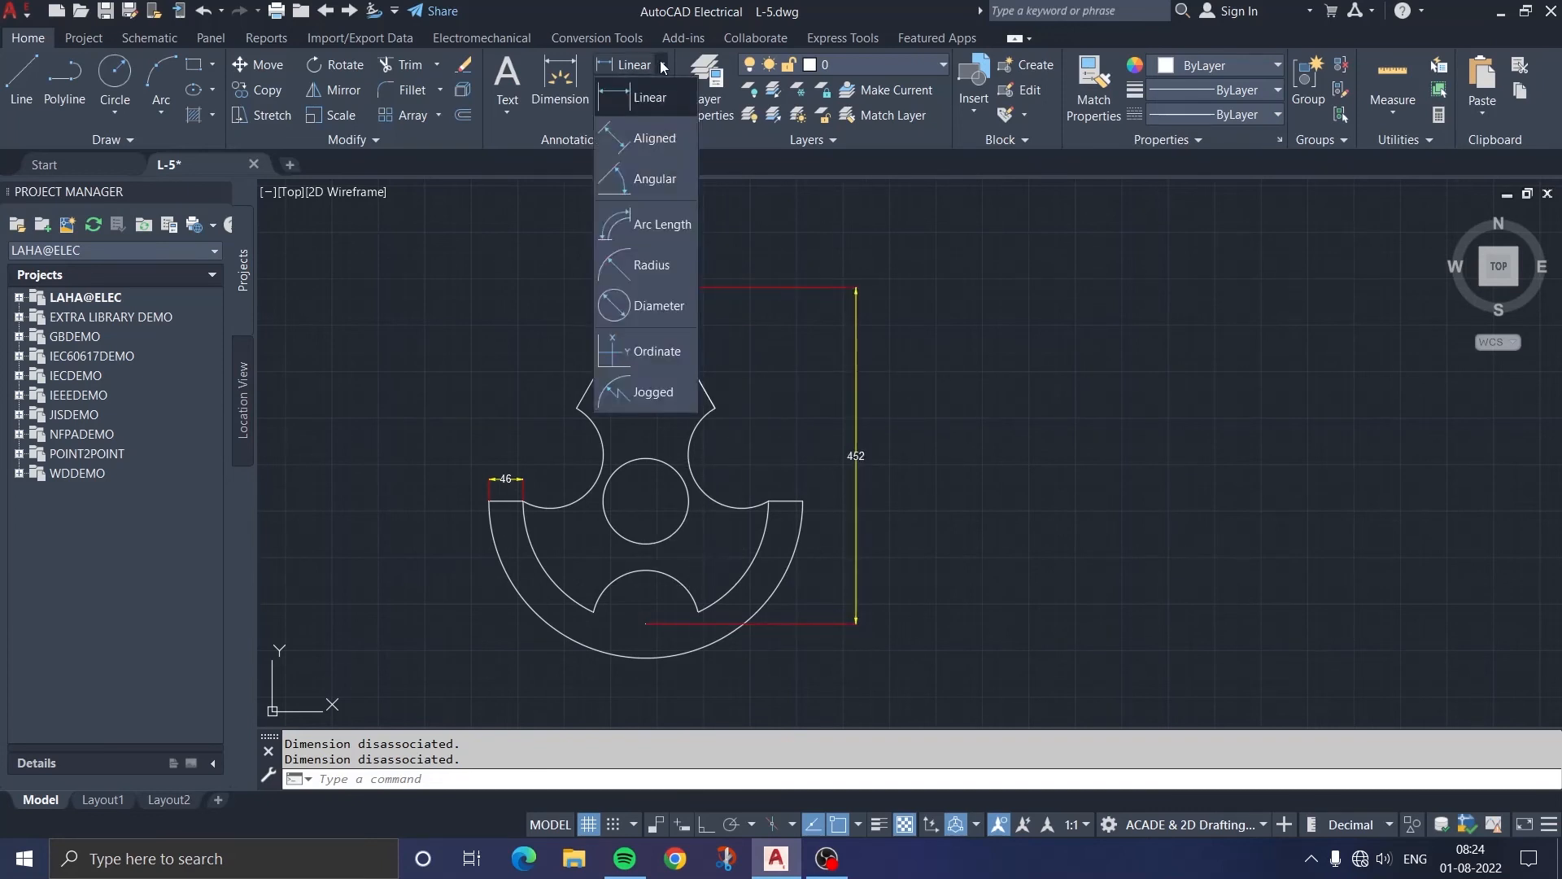
click(663, 148)
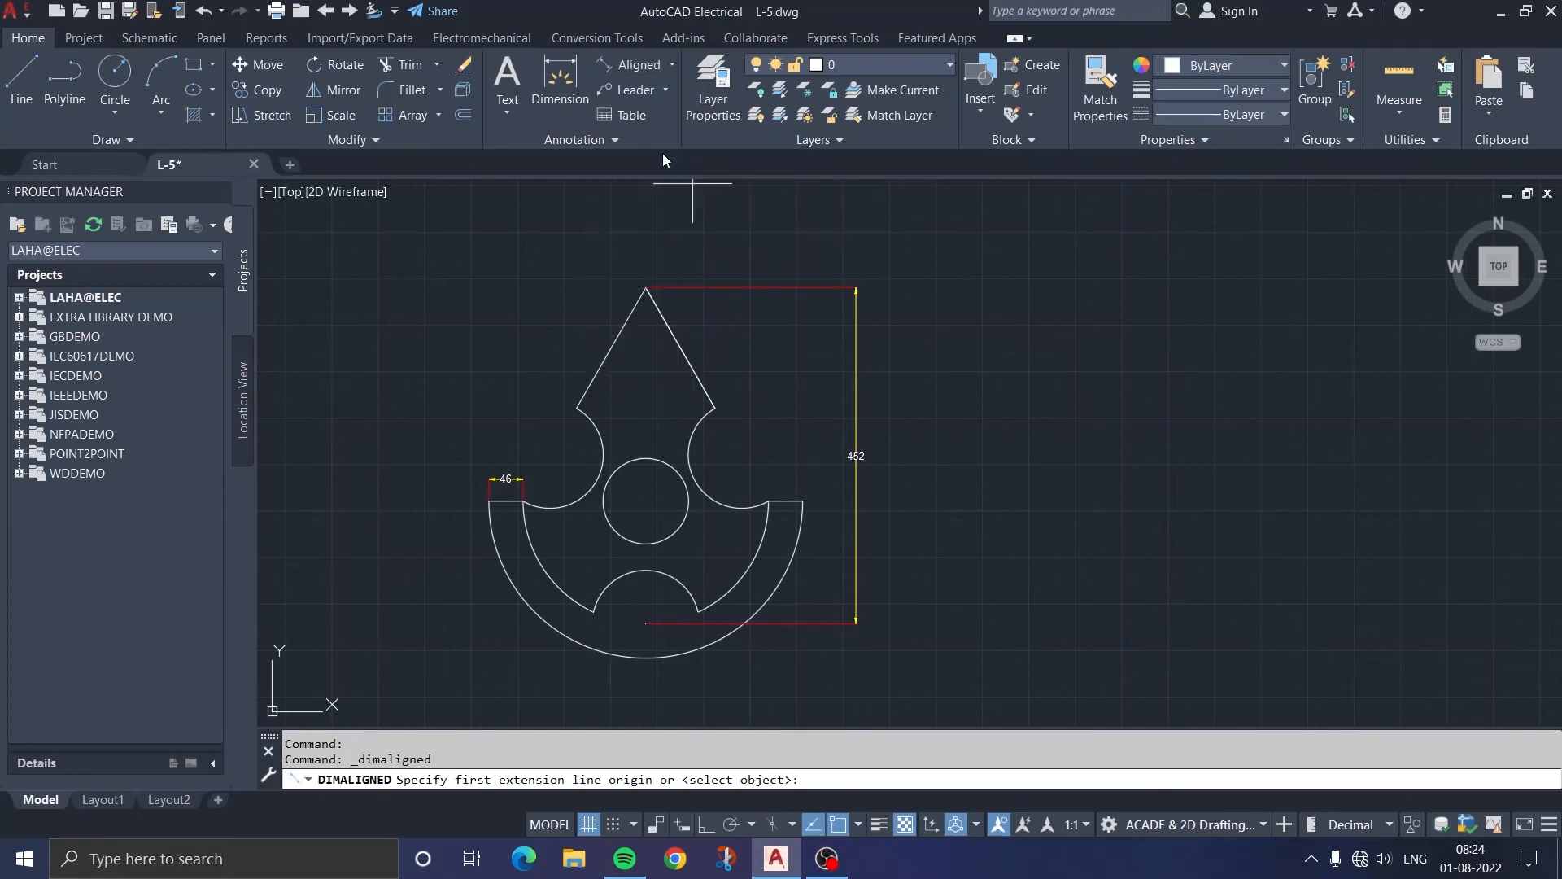
click(646, 288)
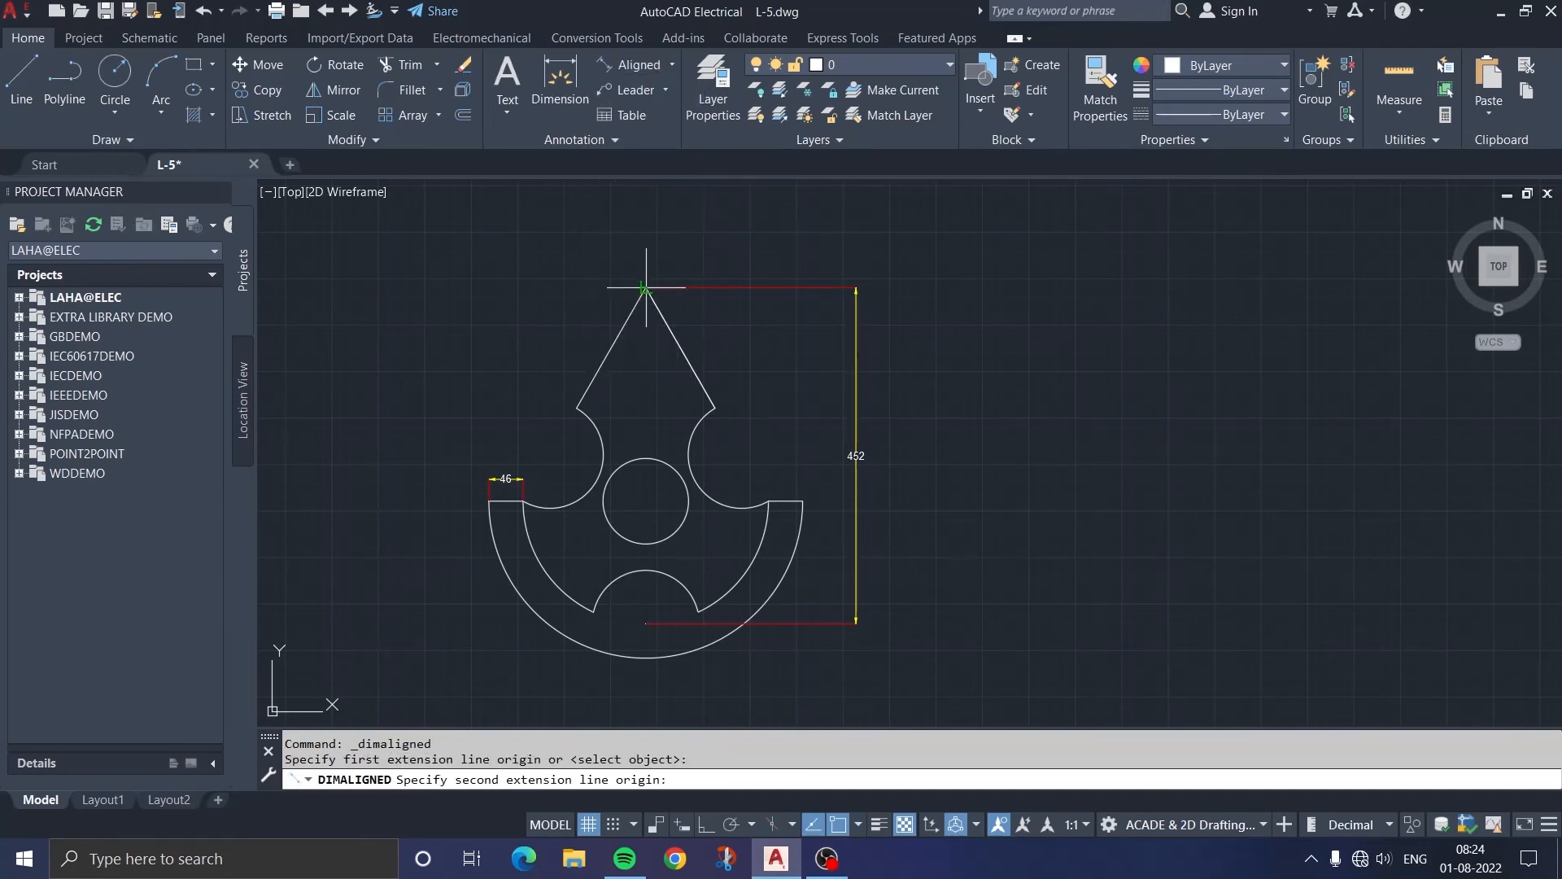
click(577, 407)
click(558, 343)
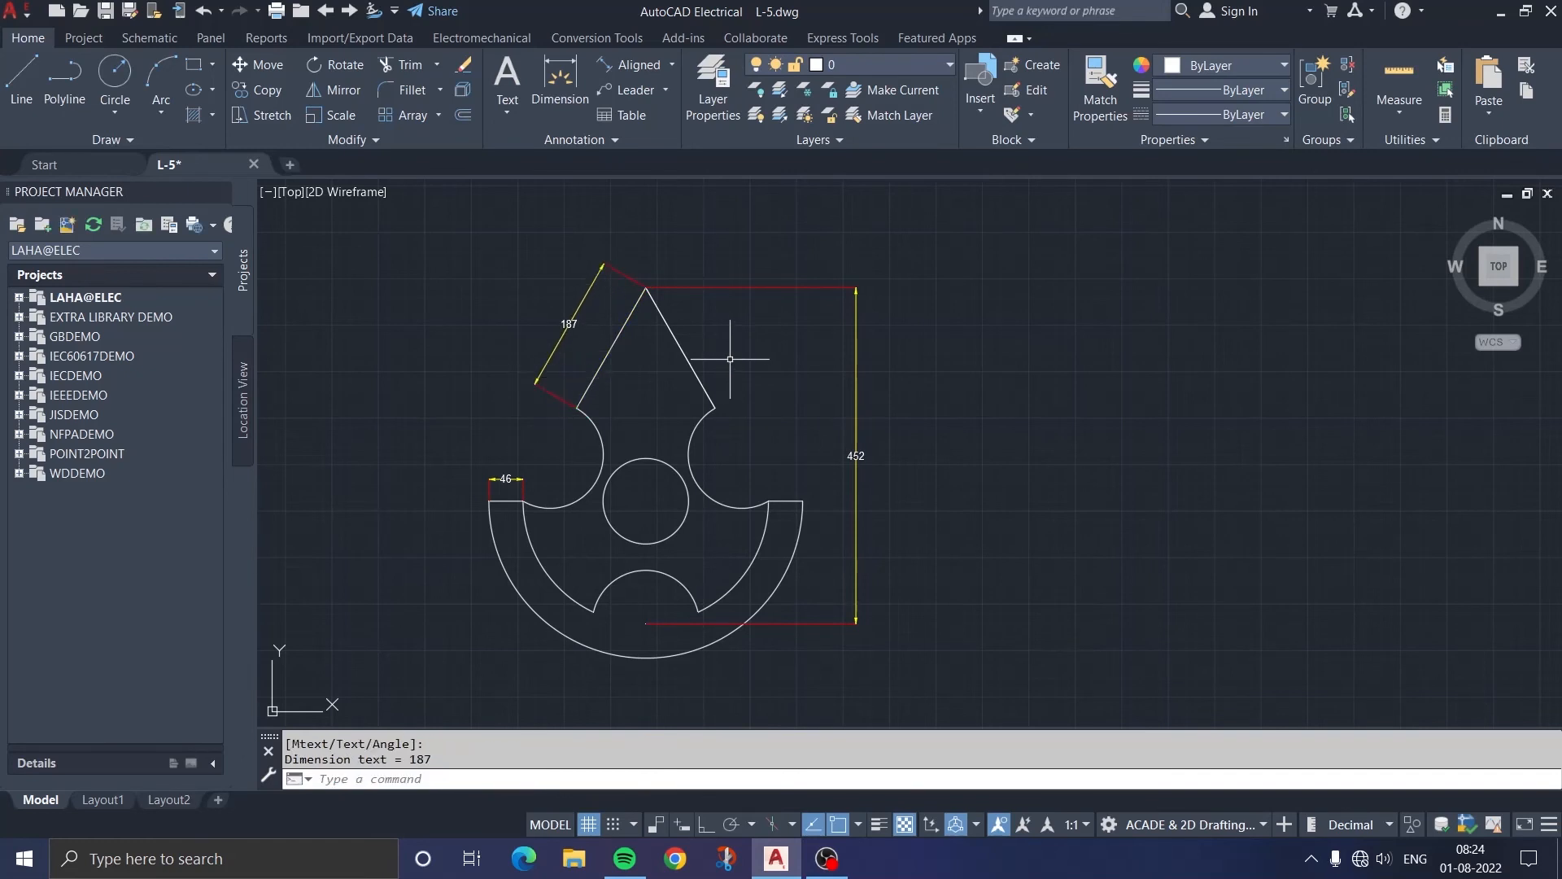
Step: Add an angular dimension between the two slanted edges meeting at the apex, placed inside the tip
click(671, 66)
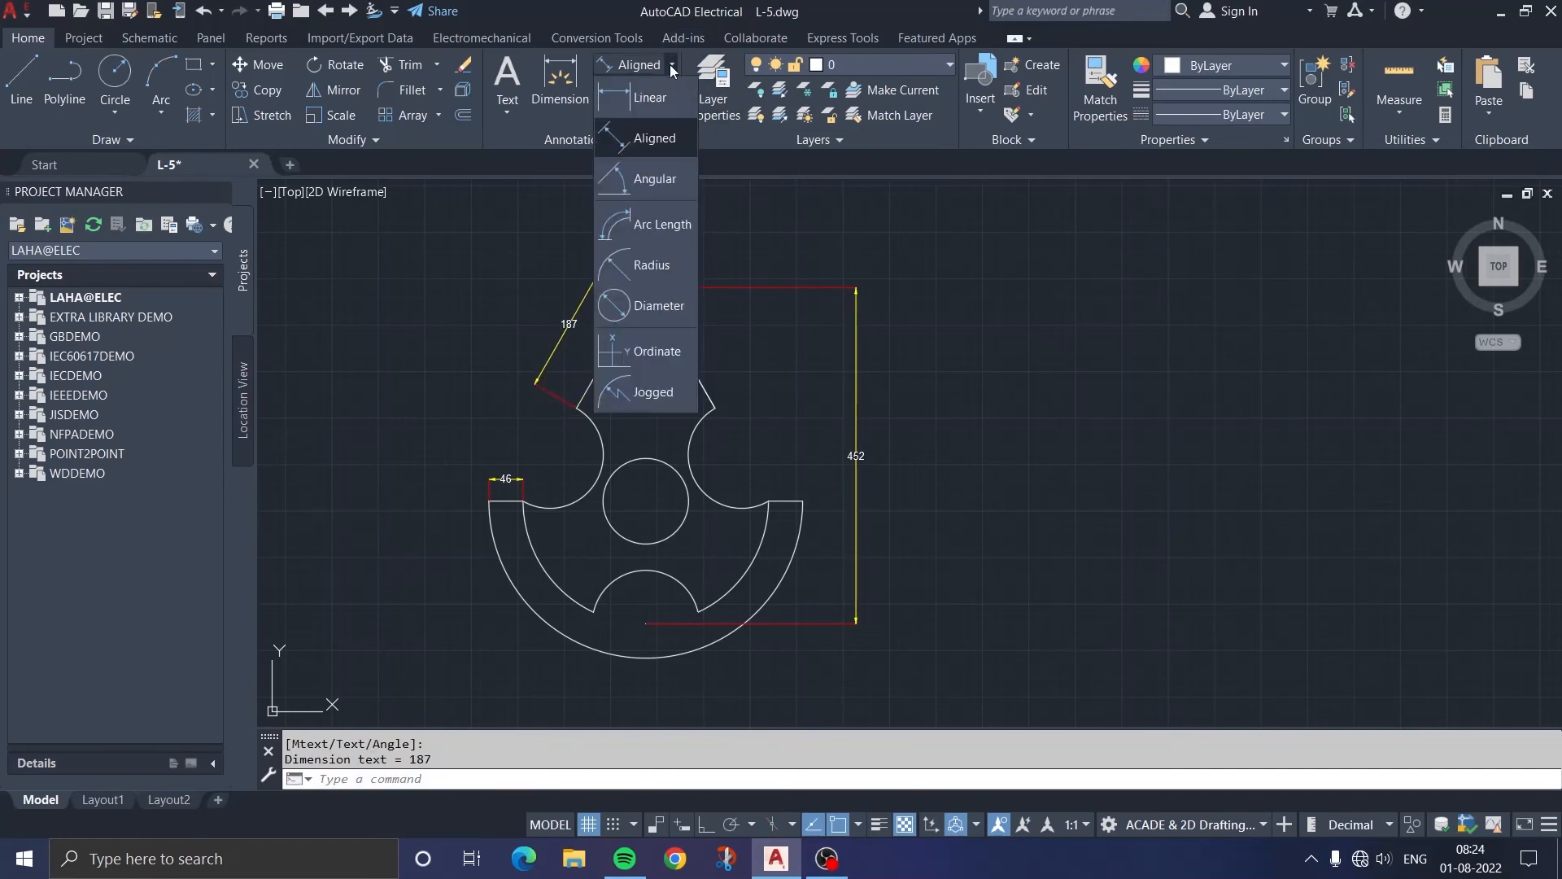
click(666, 177)
click(625, 324)
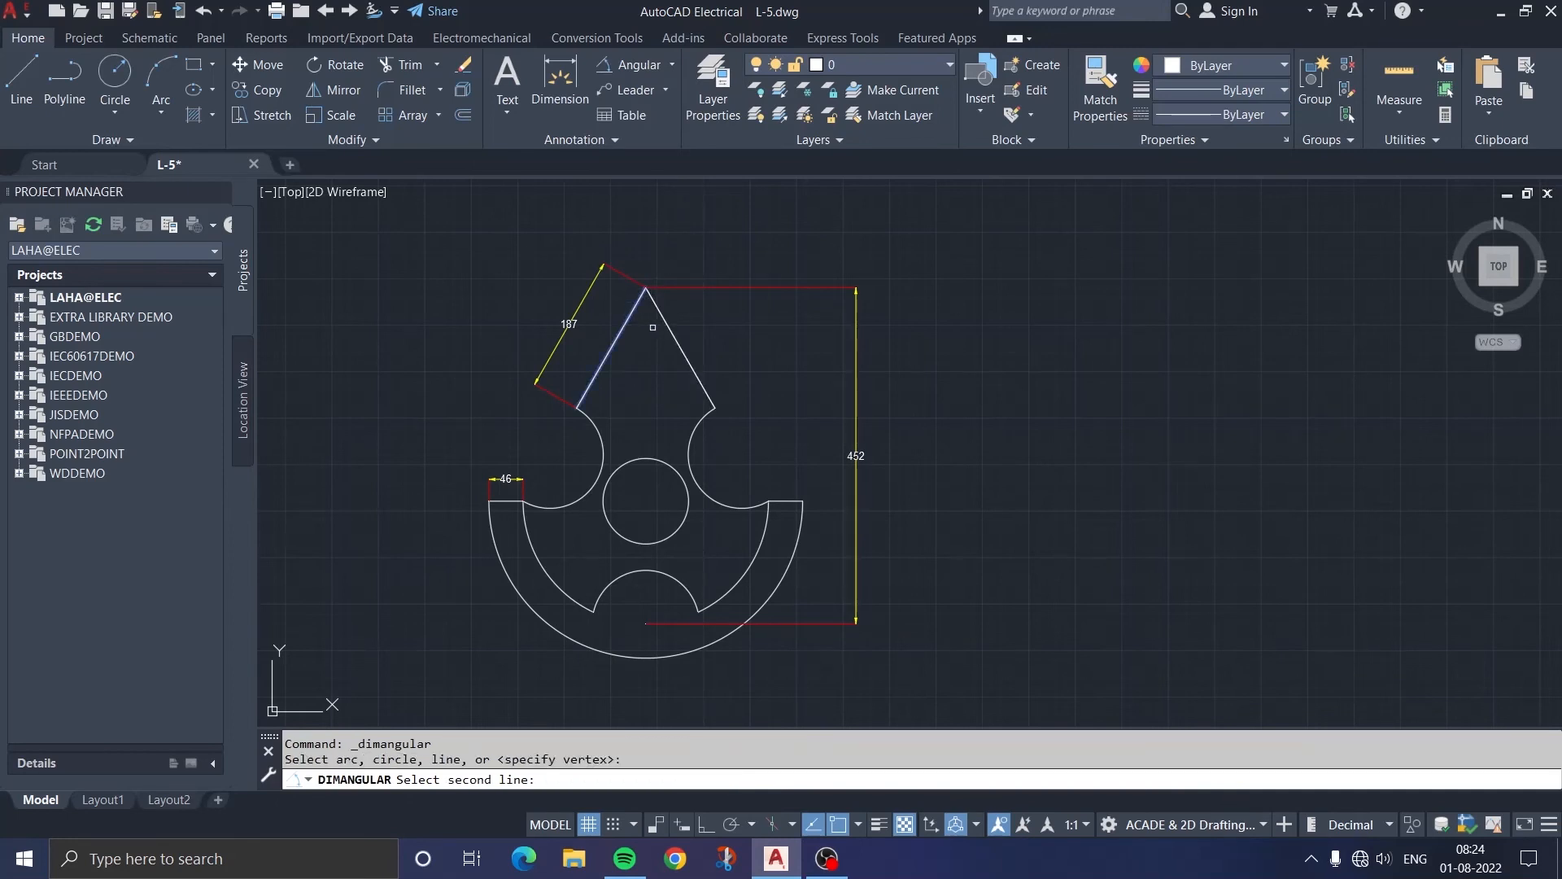
click(676, 340)
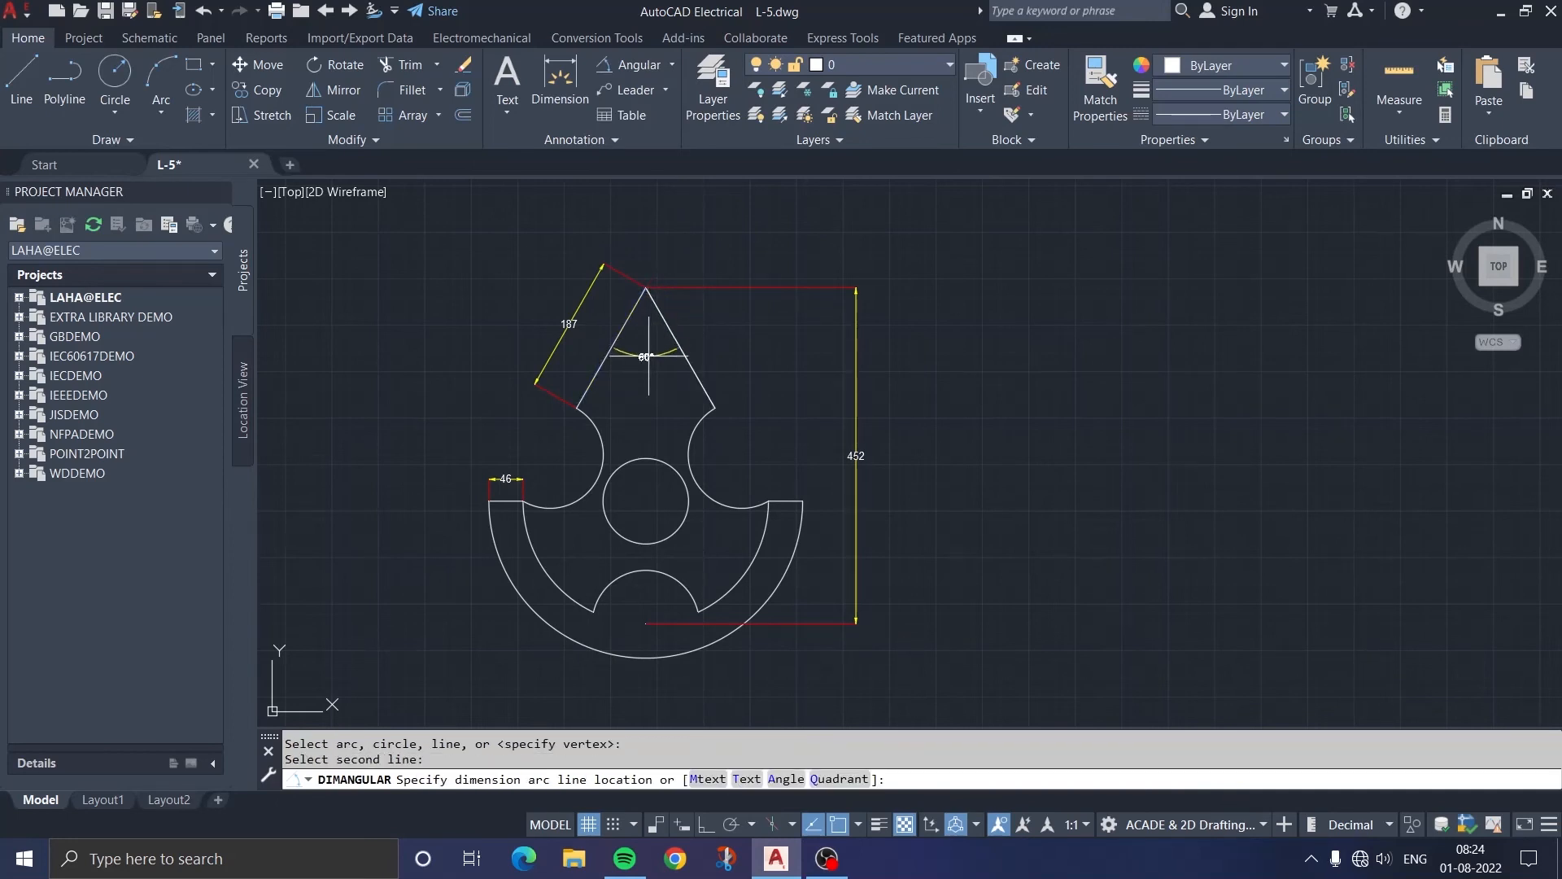
click(647, 350)
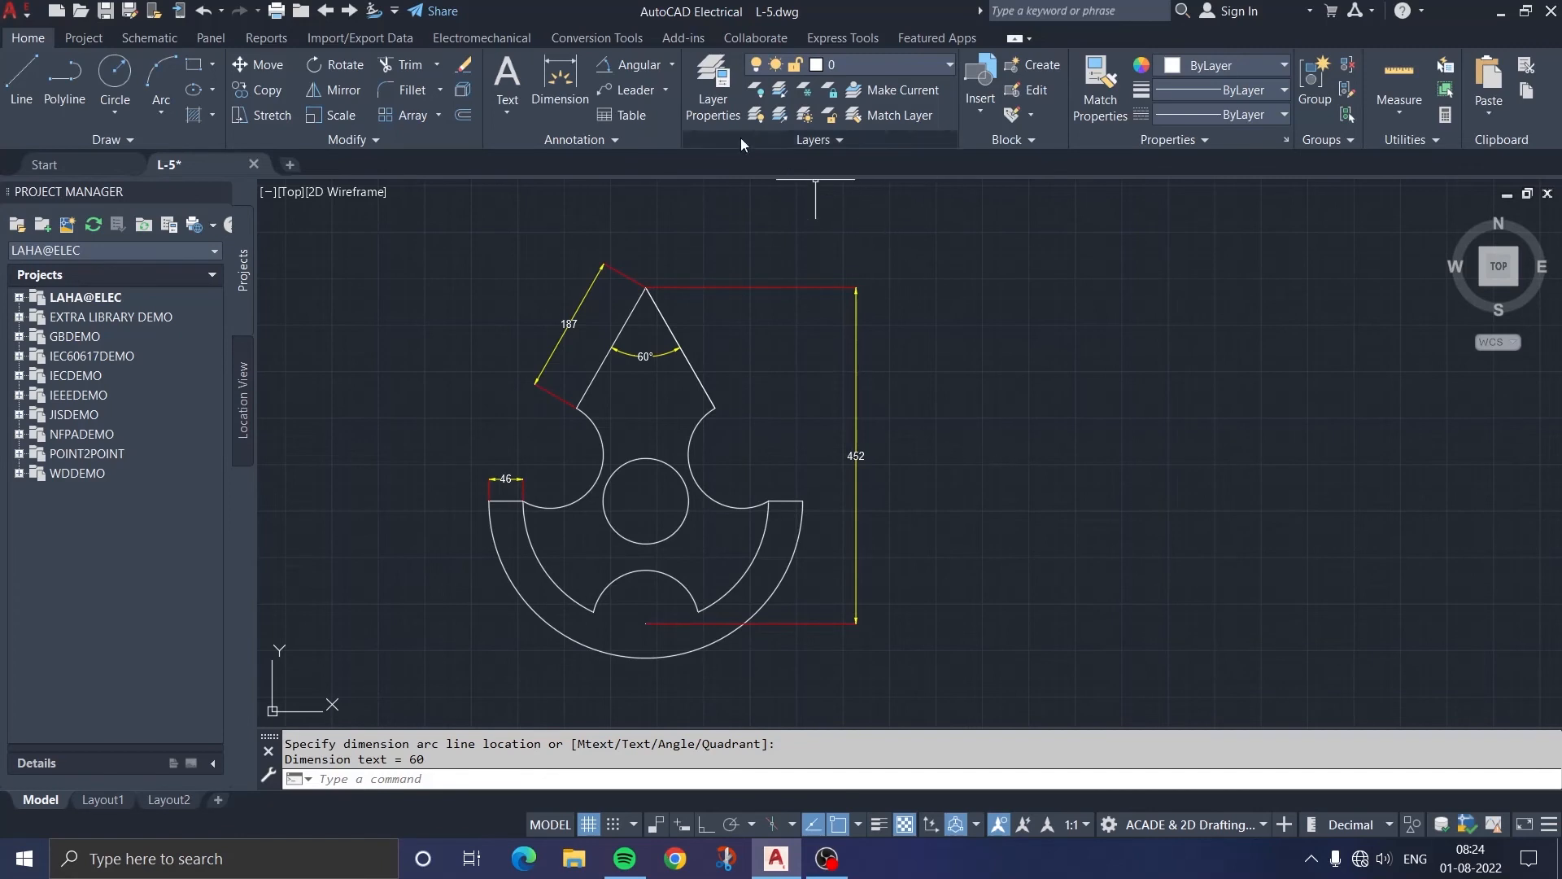
Step: Add a diameter dimension to the central circle, placed outside the circle at its lower left
click(670, 66)
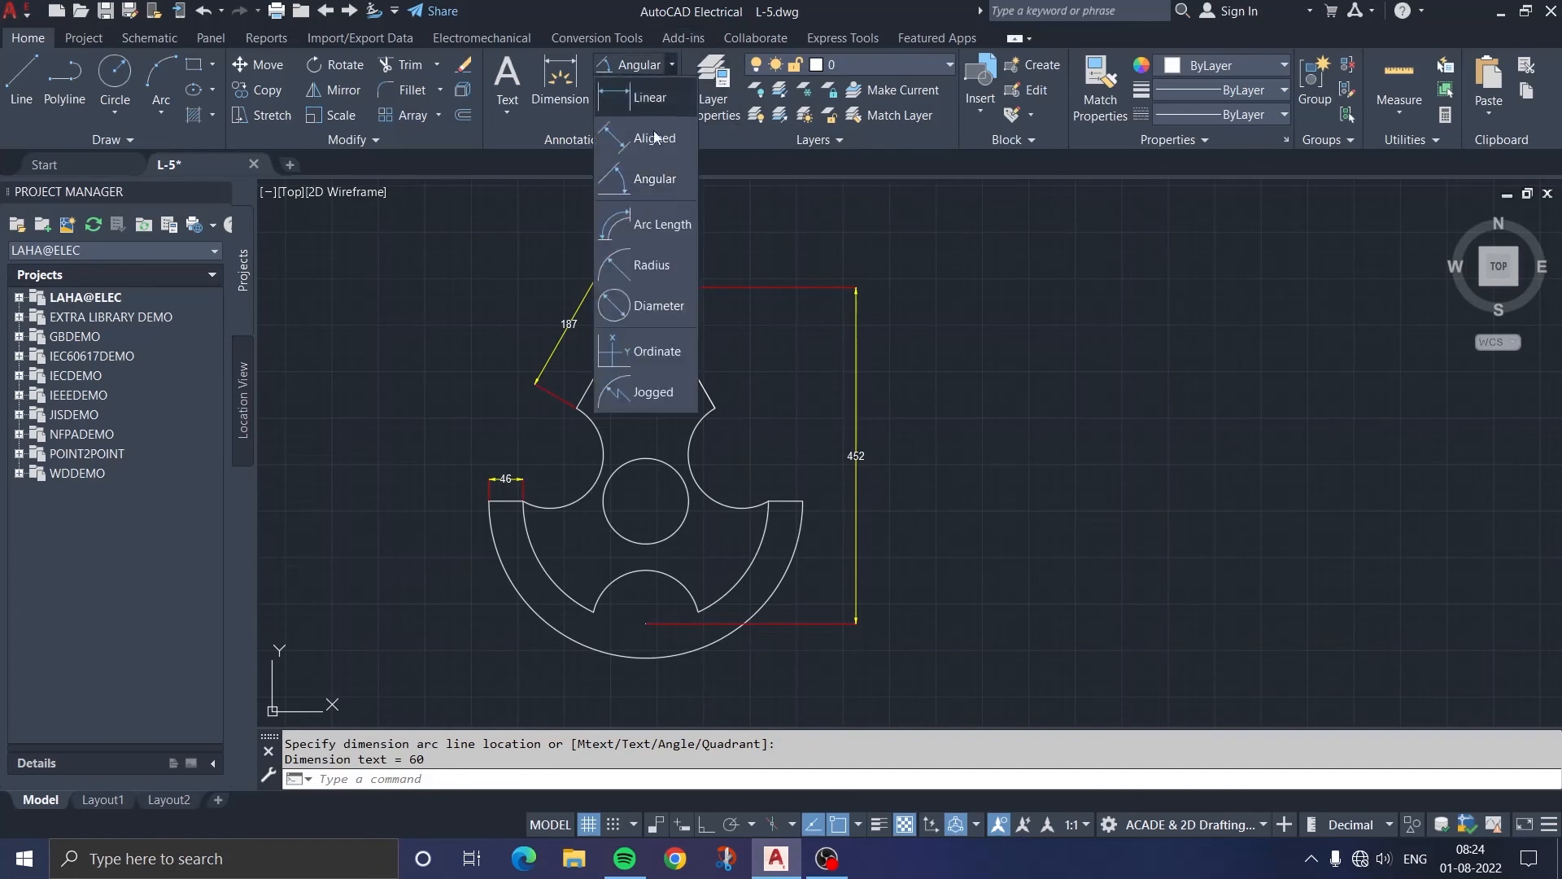
click(647, 305)
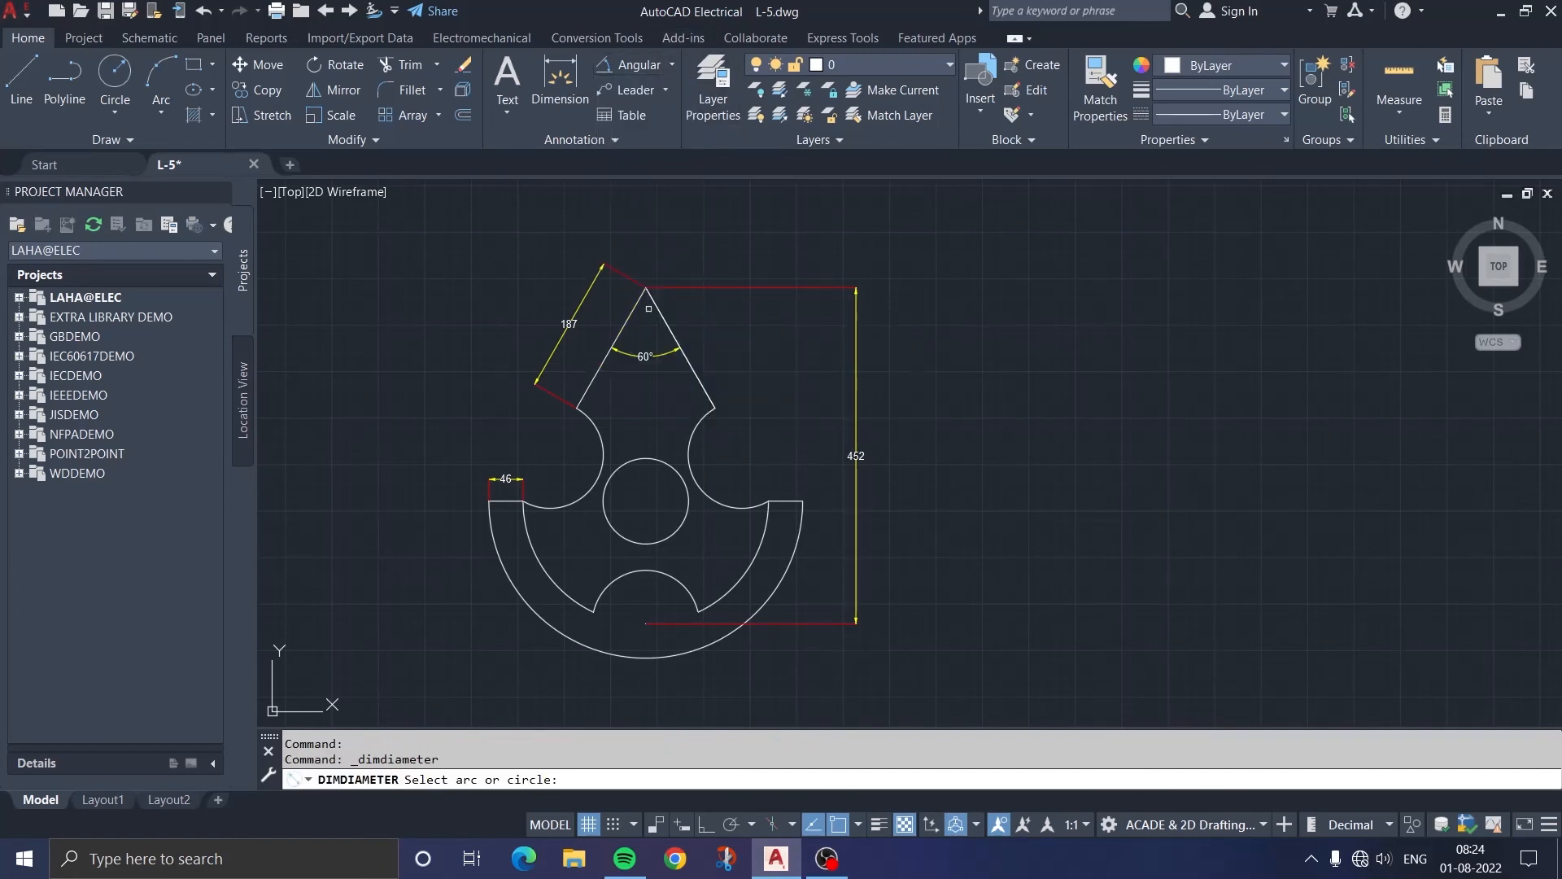
click(615, 527)
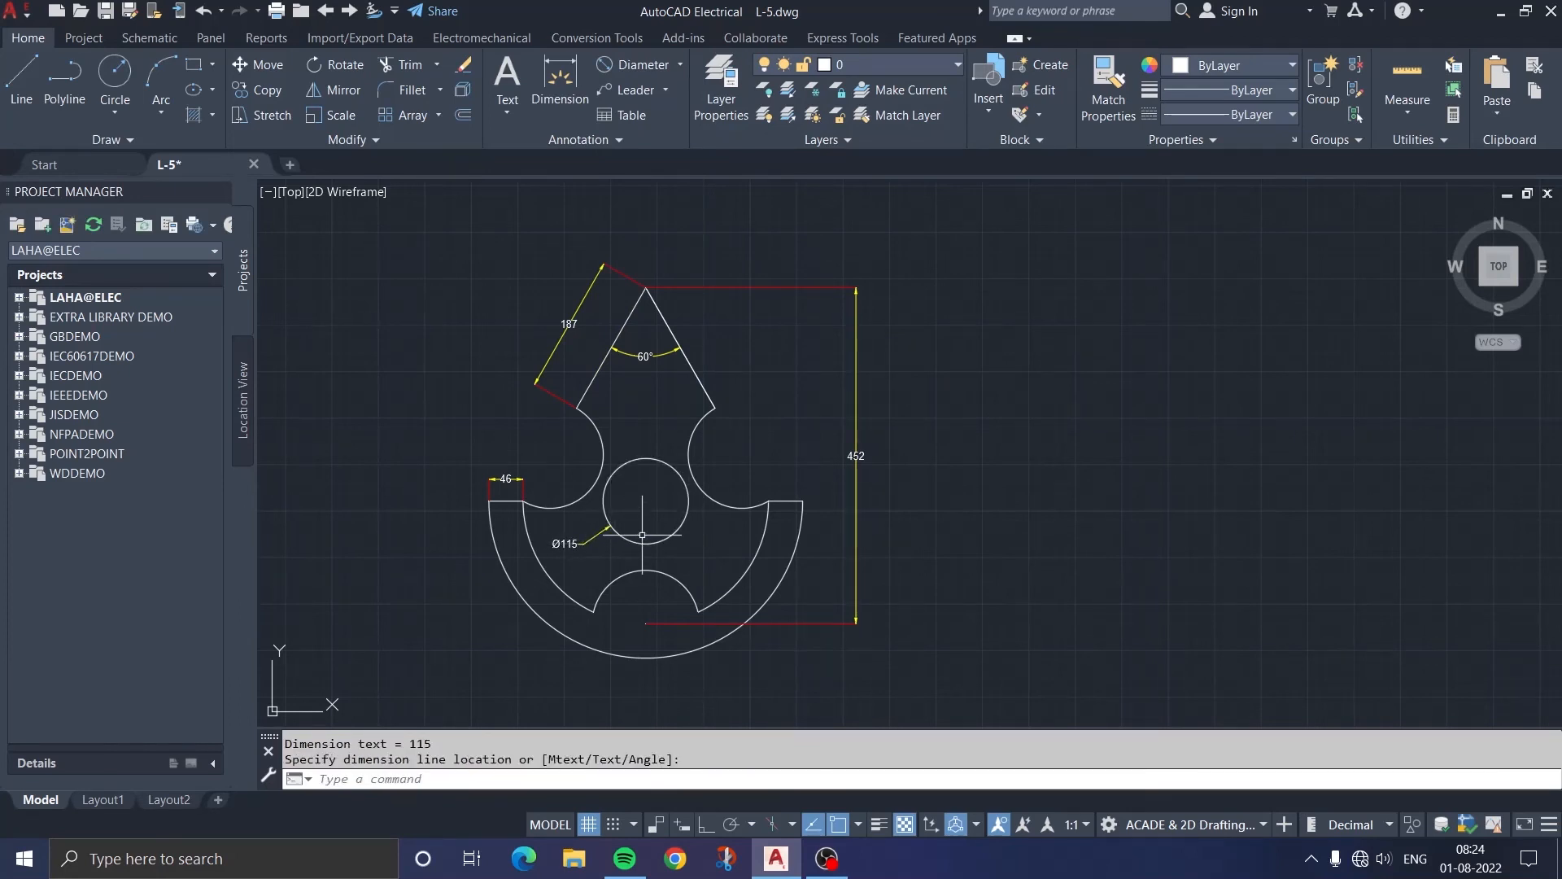
Step: Add a radius dimension to the concave side arc right of the central circle, with its text on the arc's hollow side
click(680, 65)
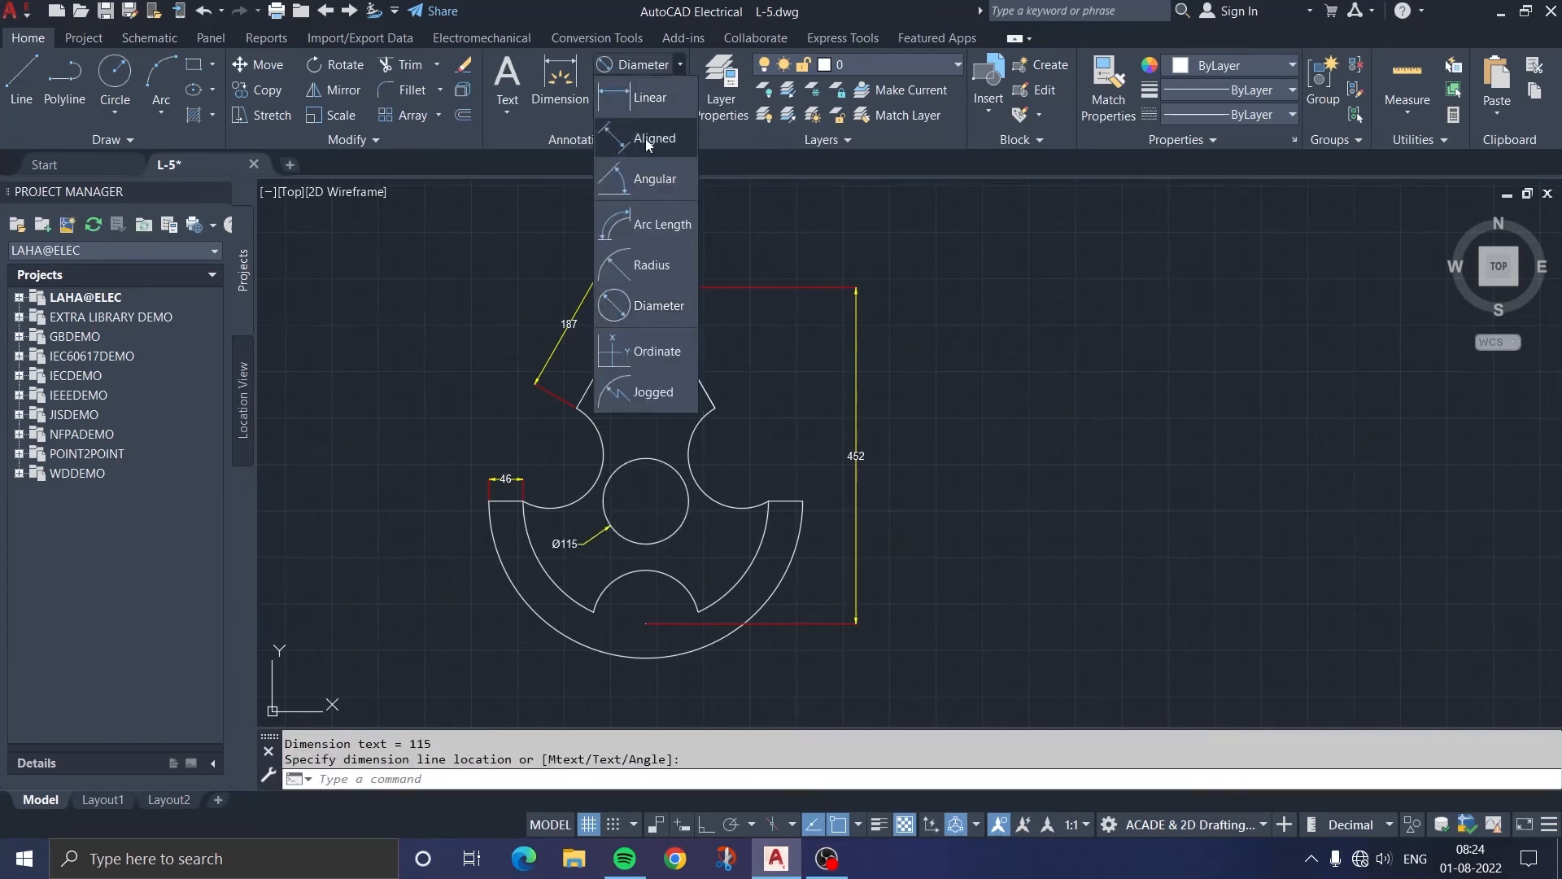
click(655, 267)
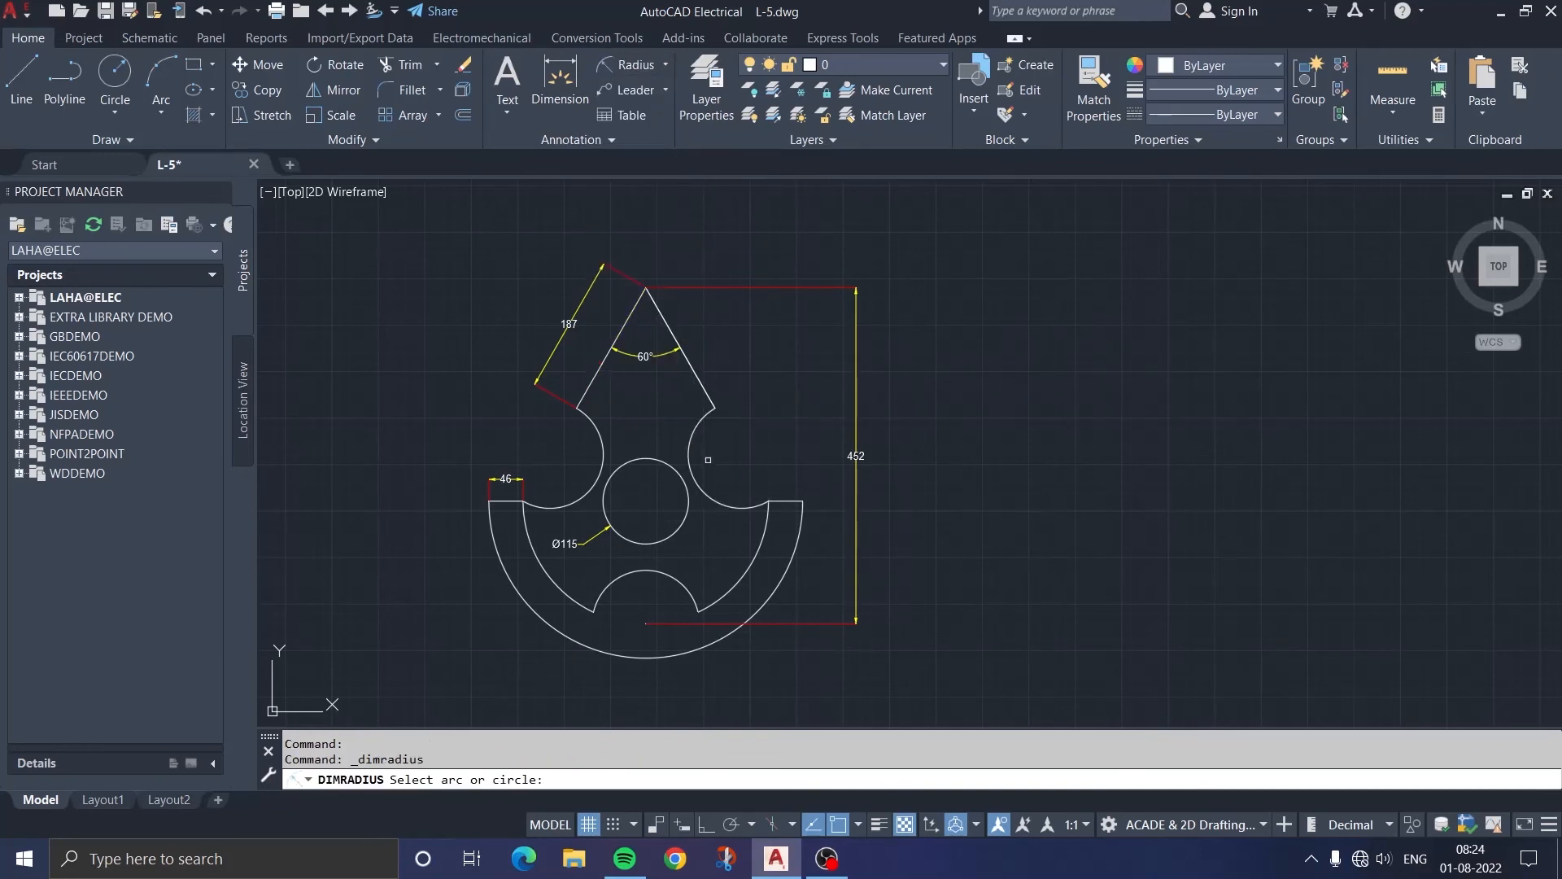
click(702, 483)
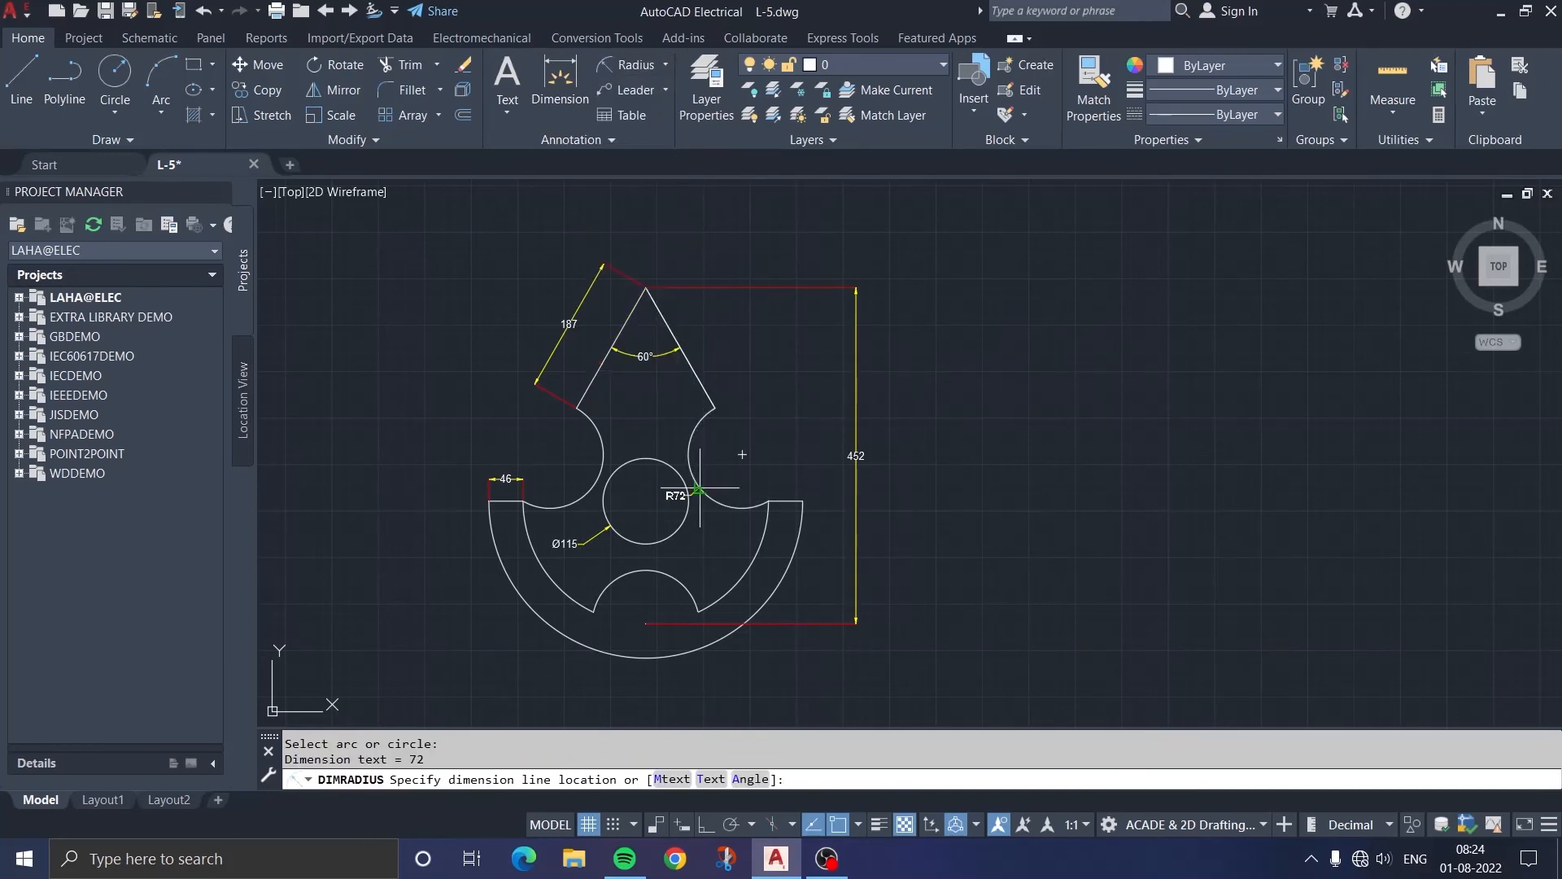
click(742, 454)
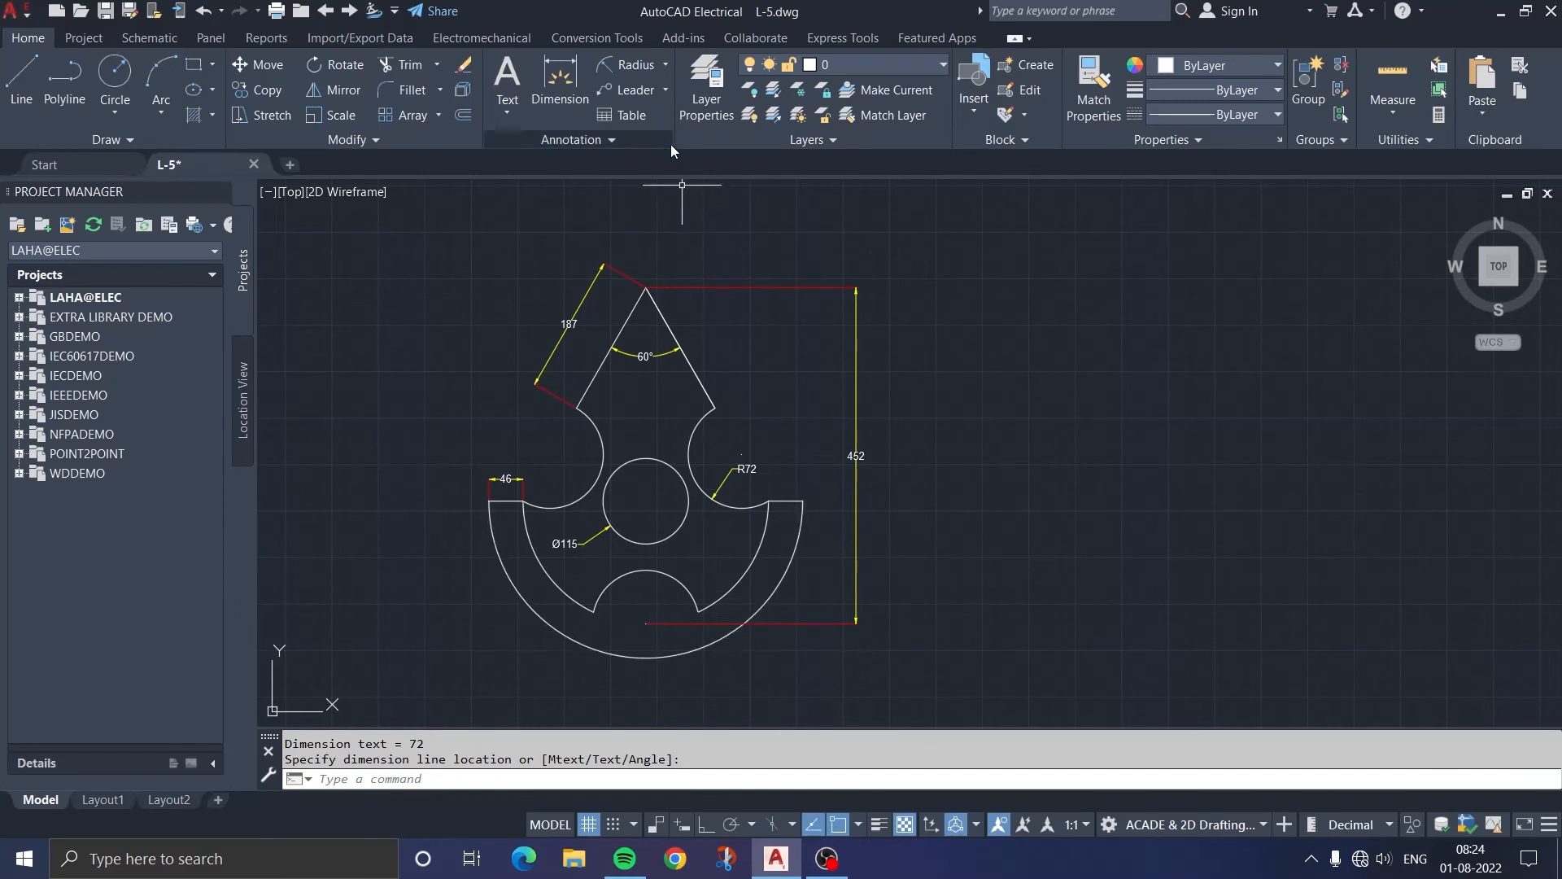
Step: Add radius dimensions to the ring's inner and outer large arcs, both with their text outside the figure at the lower right
click(638, 66)
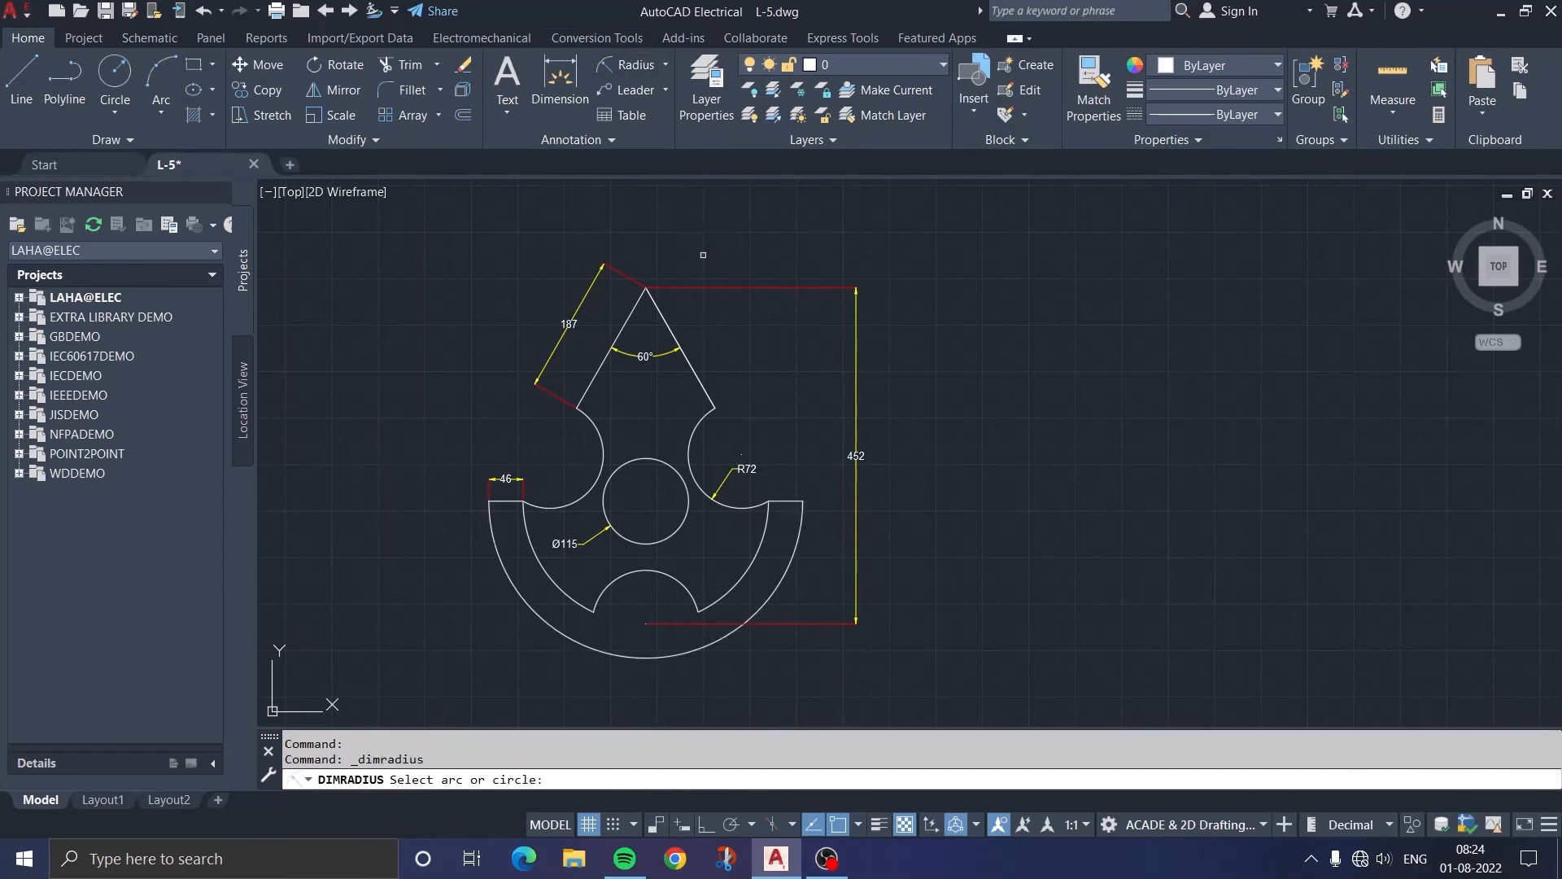
click(735, 588)
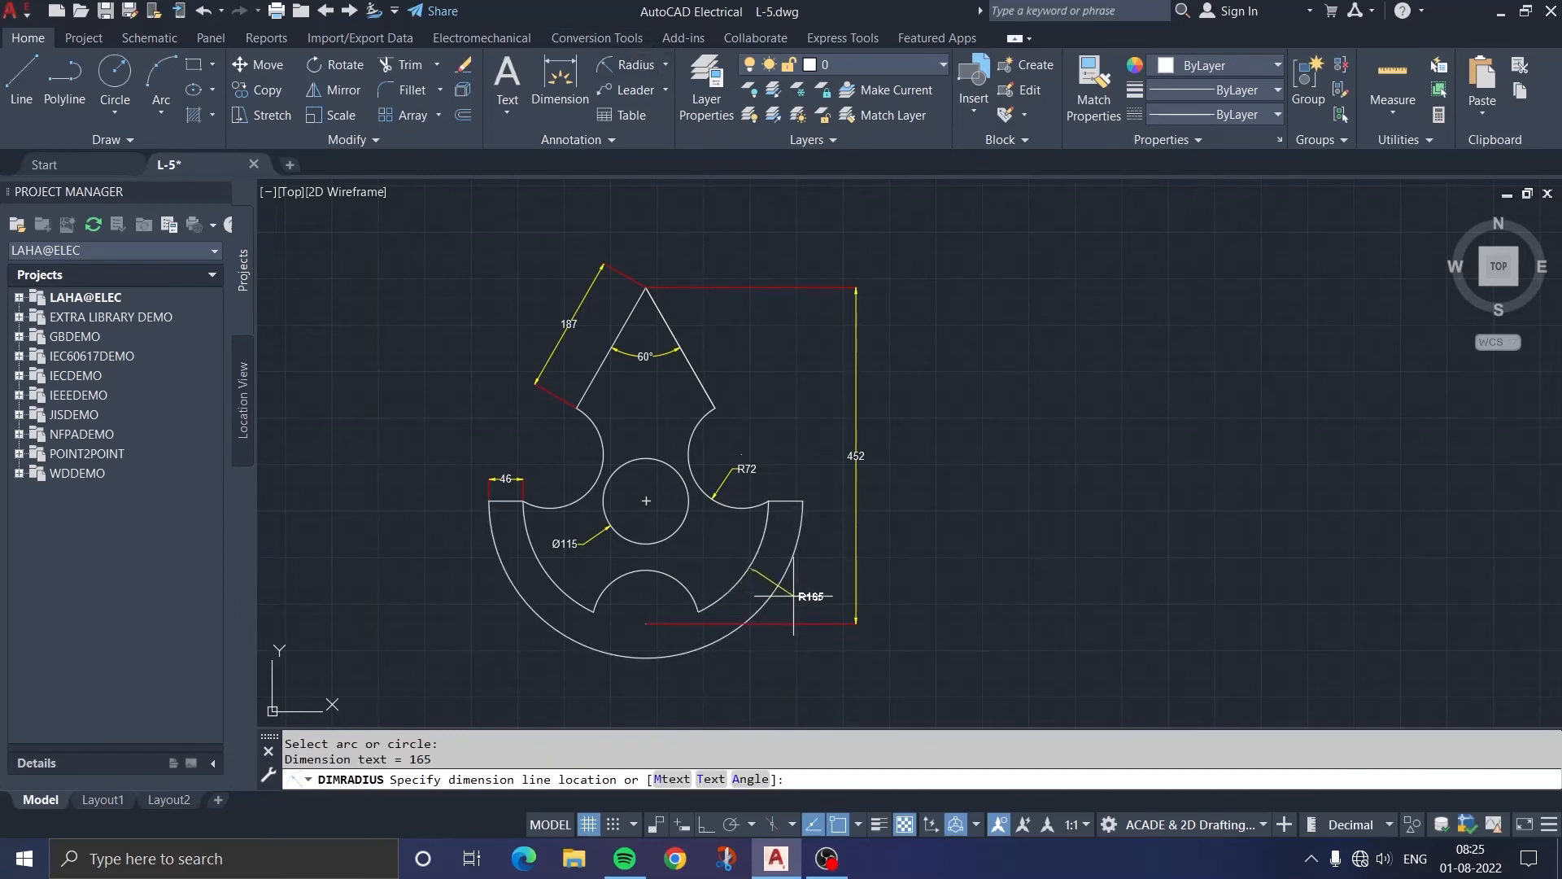
click(793, 596)
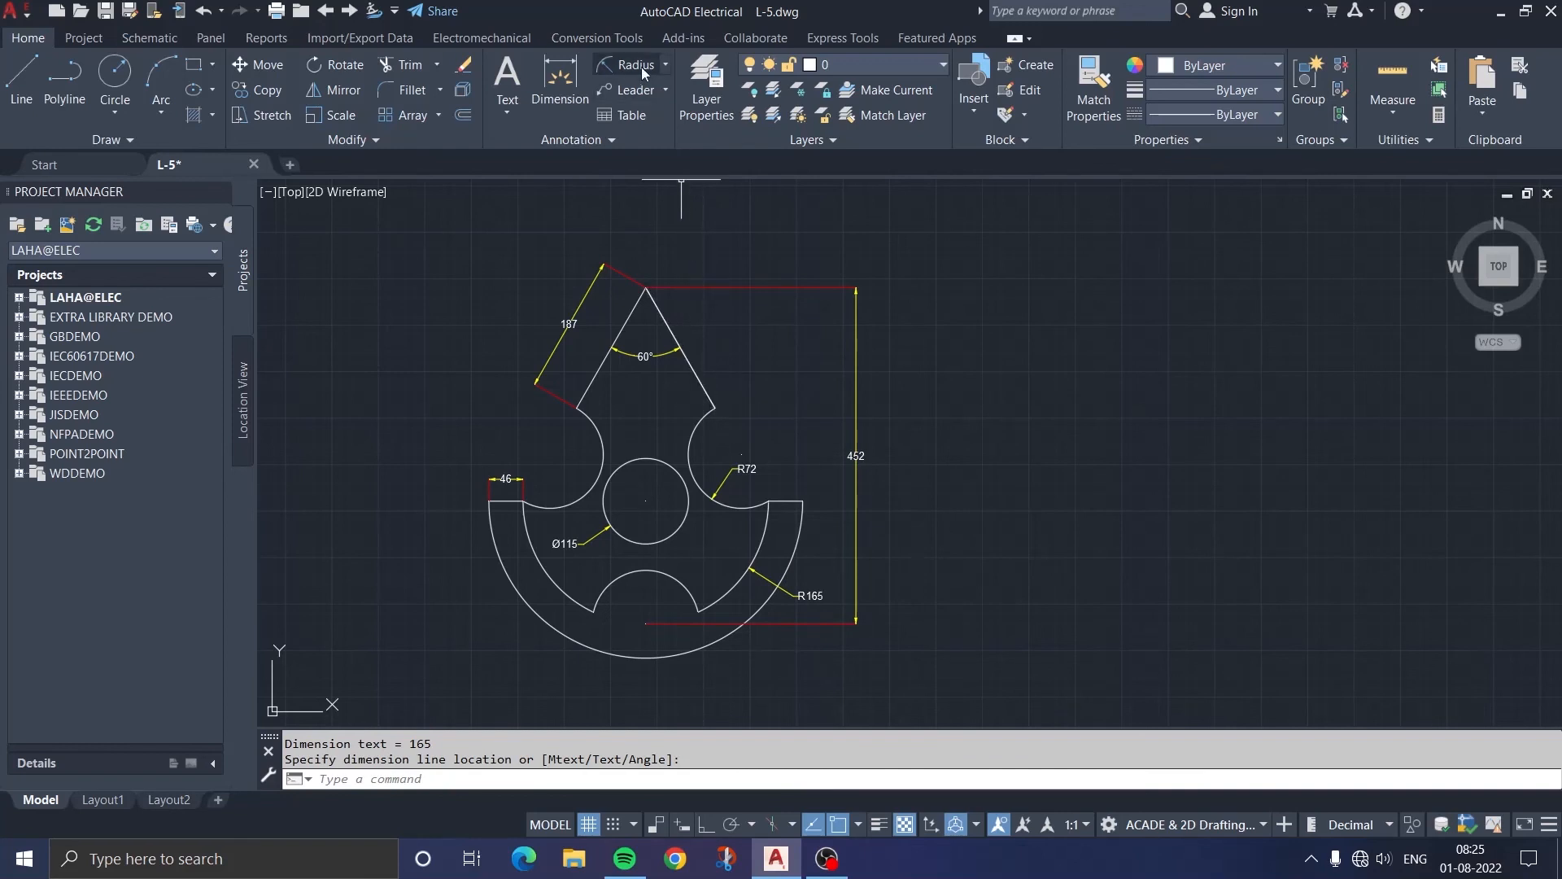
click(640, 66)
click(729, 639)
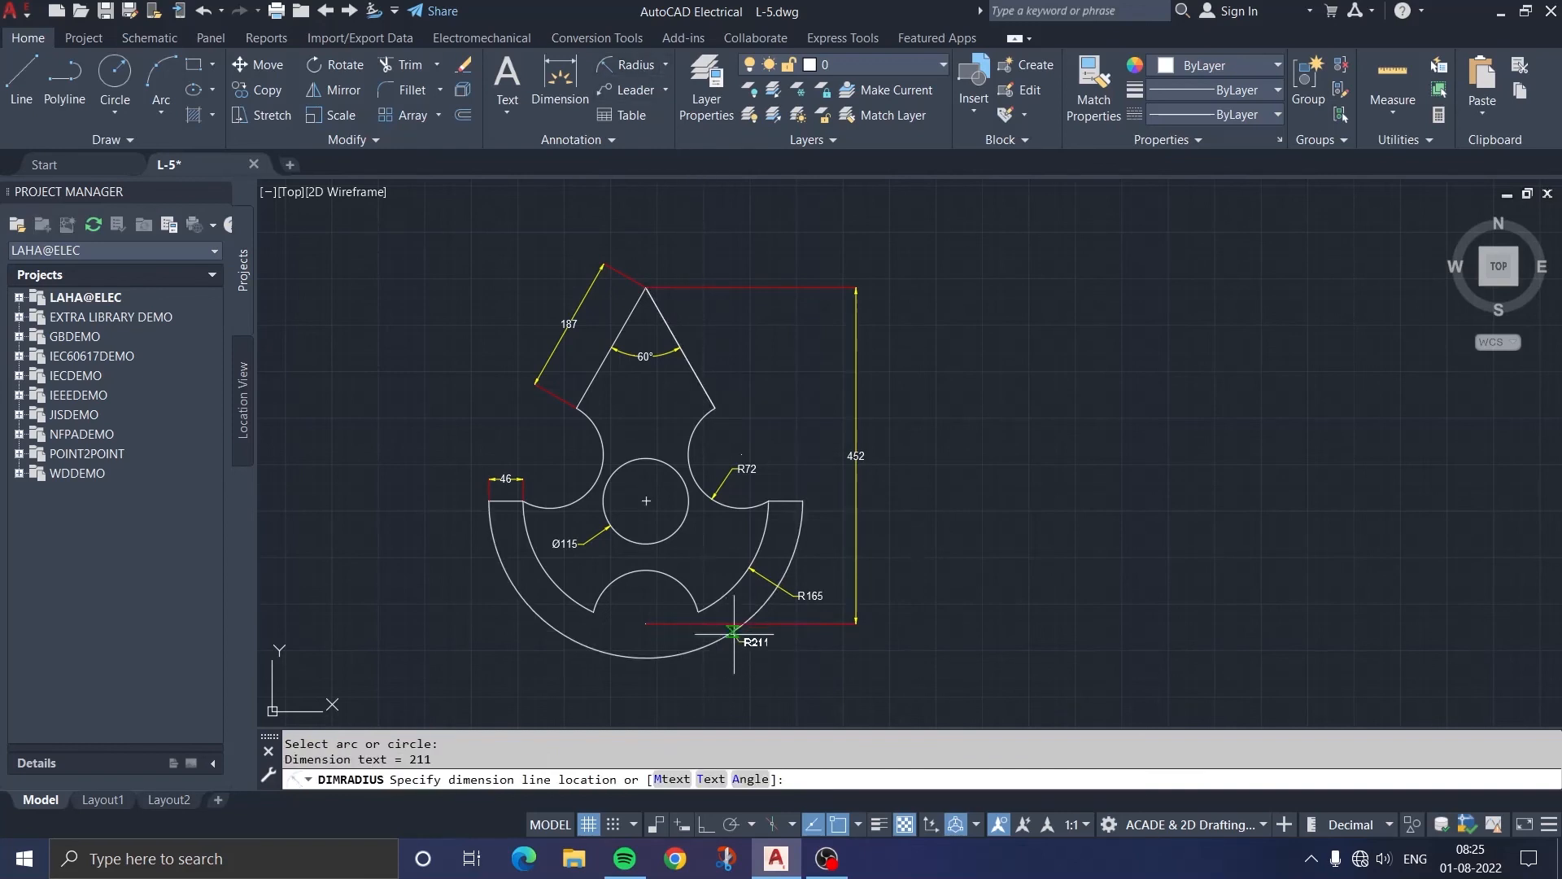
click(762, 651)
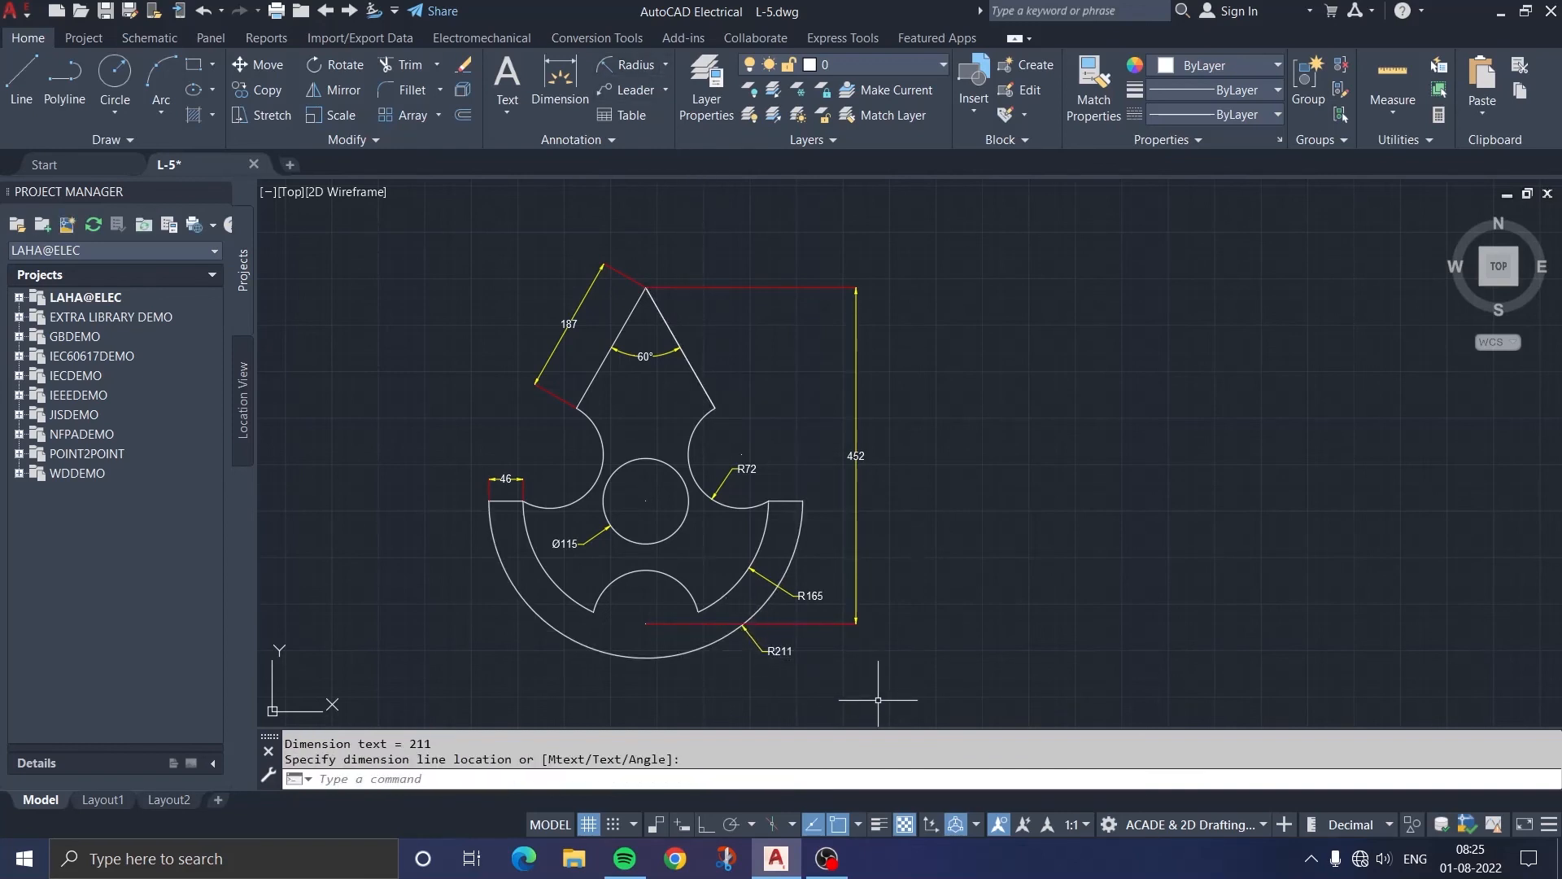